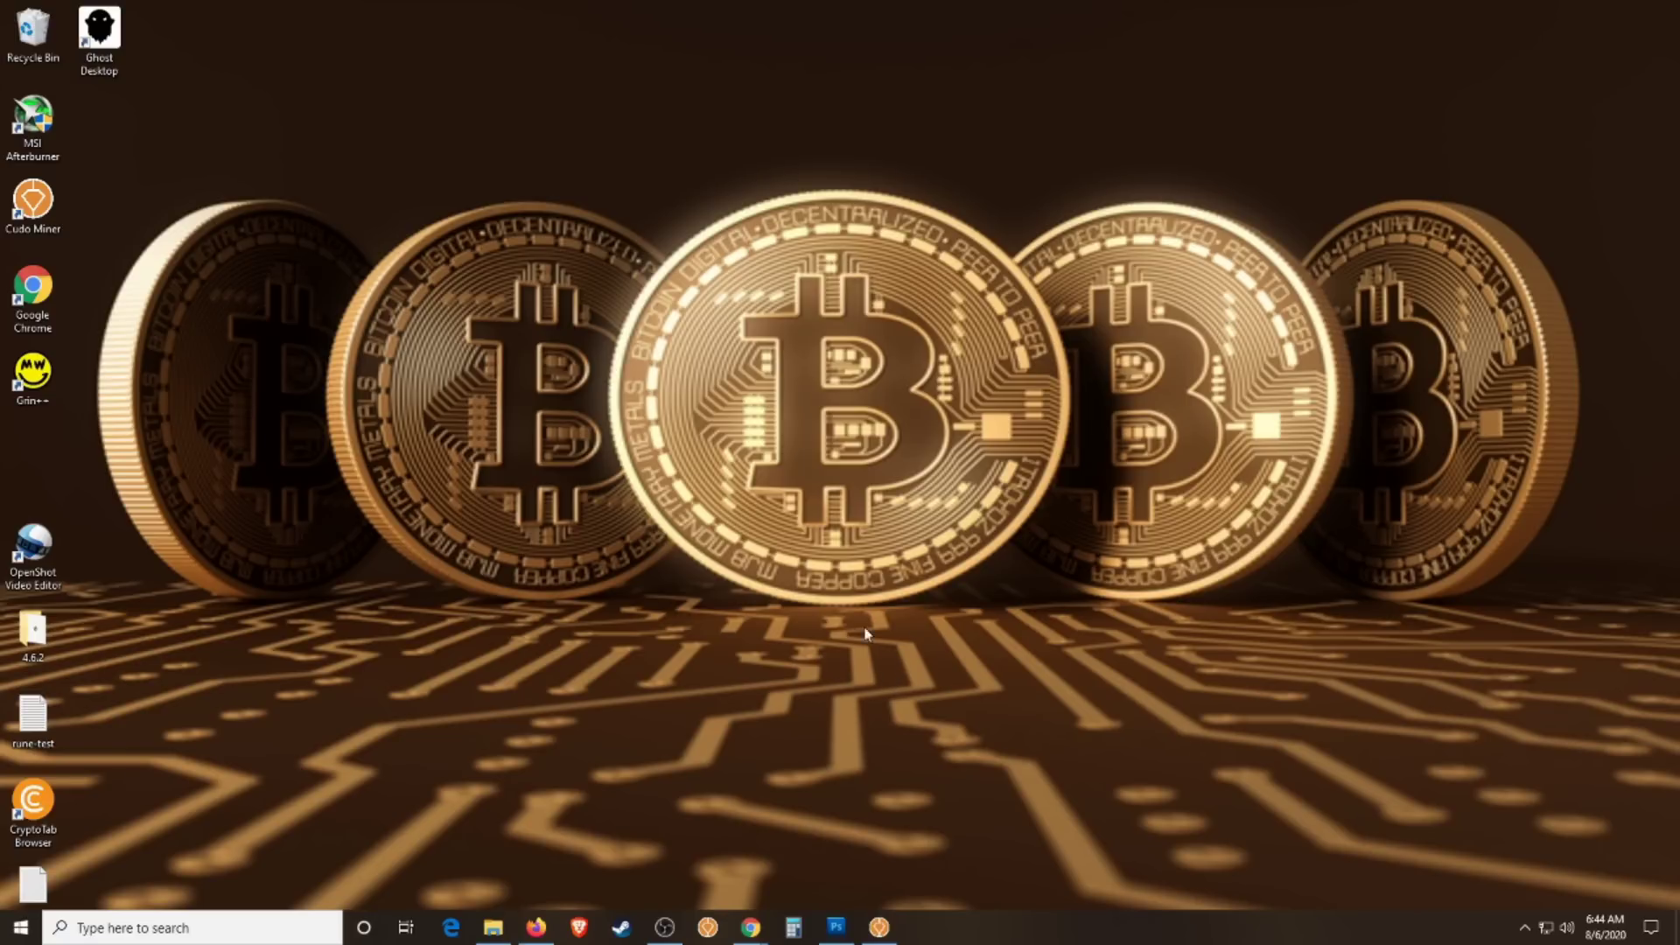
Bring the Rarible window to the front and open the Connect wallet page.
mouse_move(751, 933)
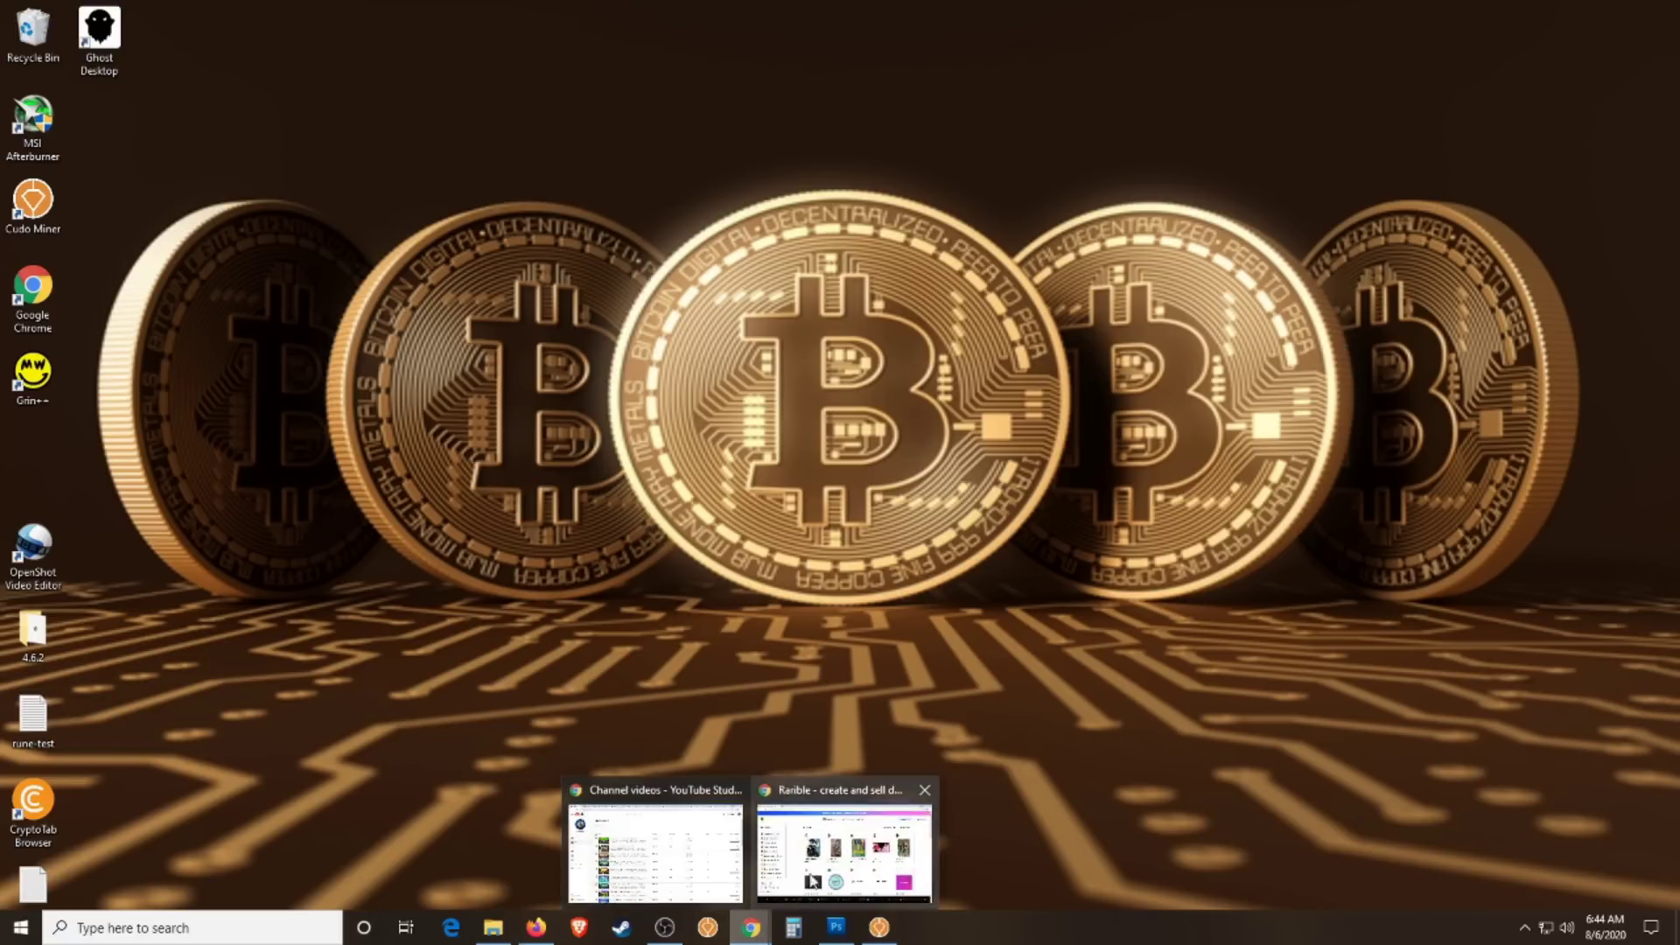
left_click(840, 818)
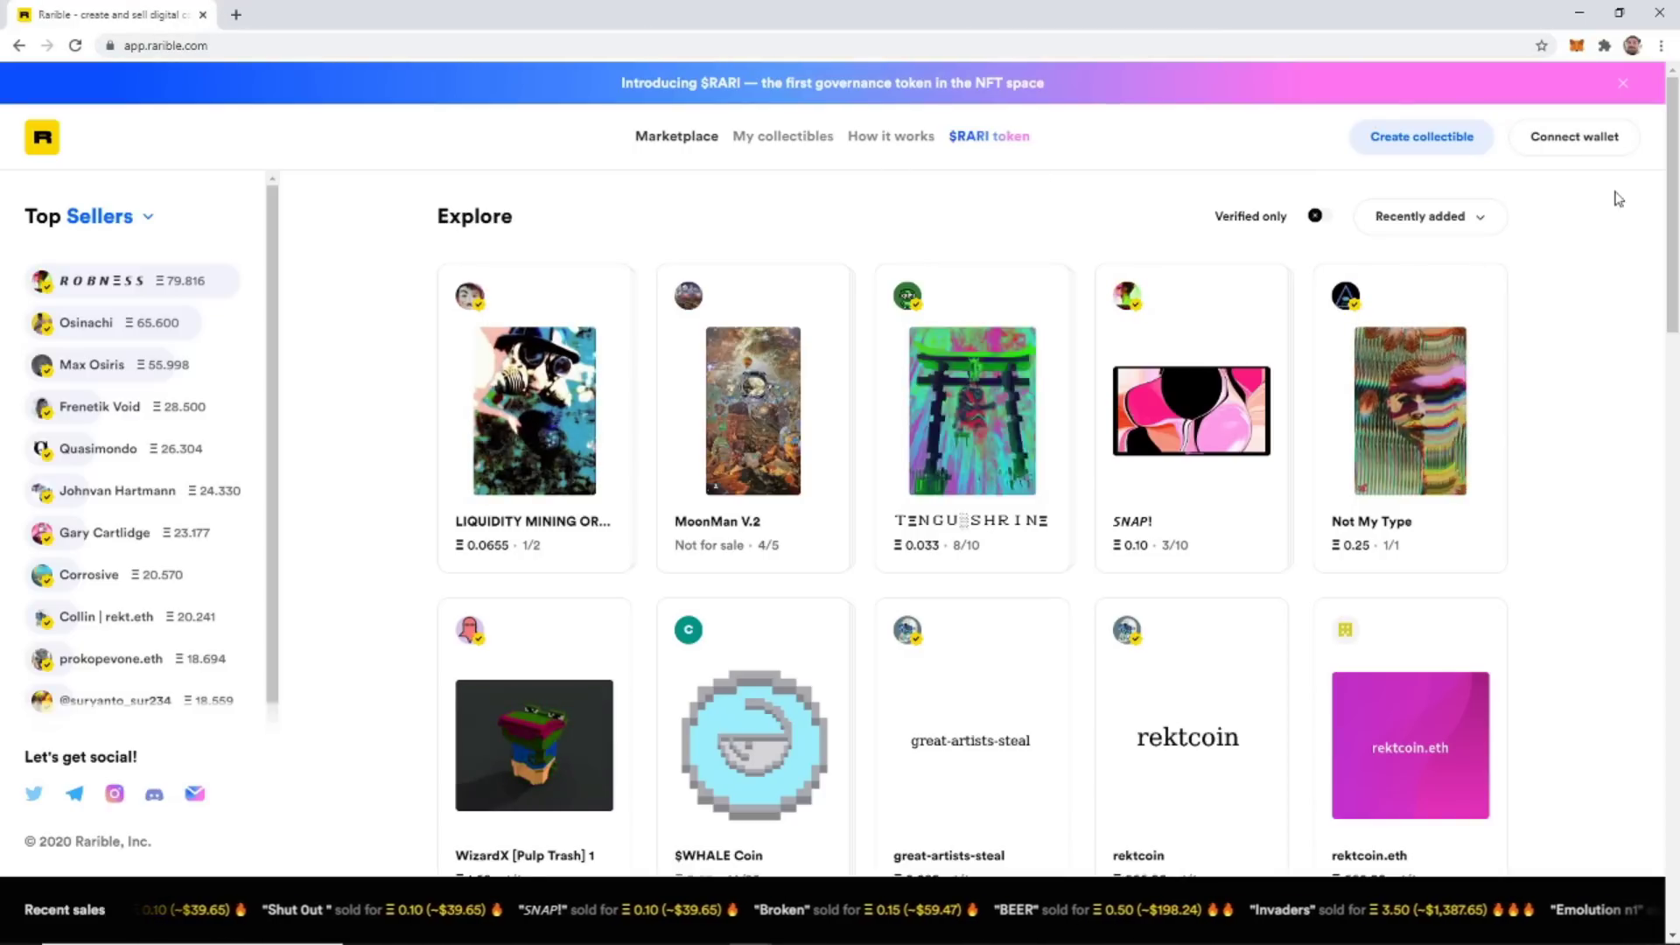
left_click(1550, 145)
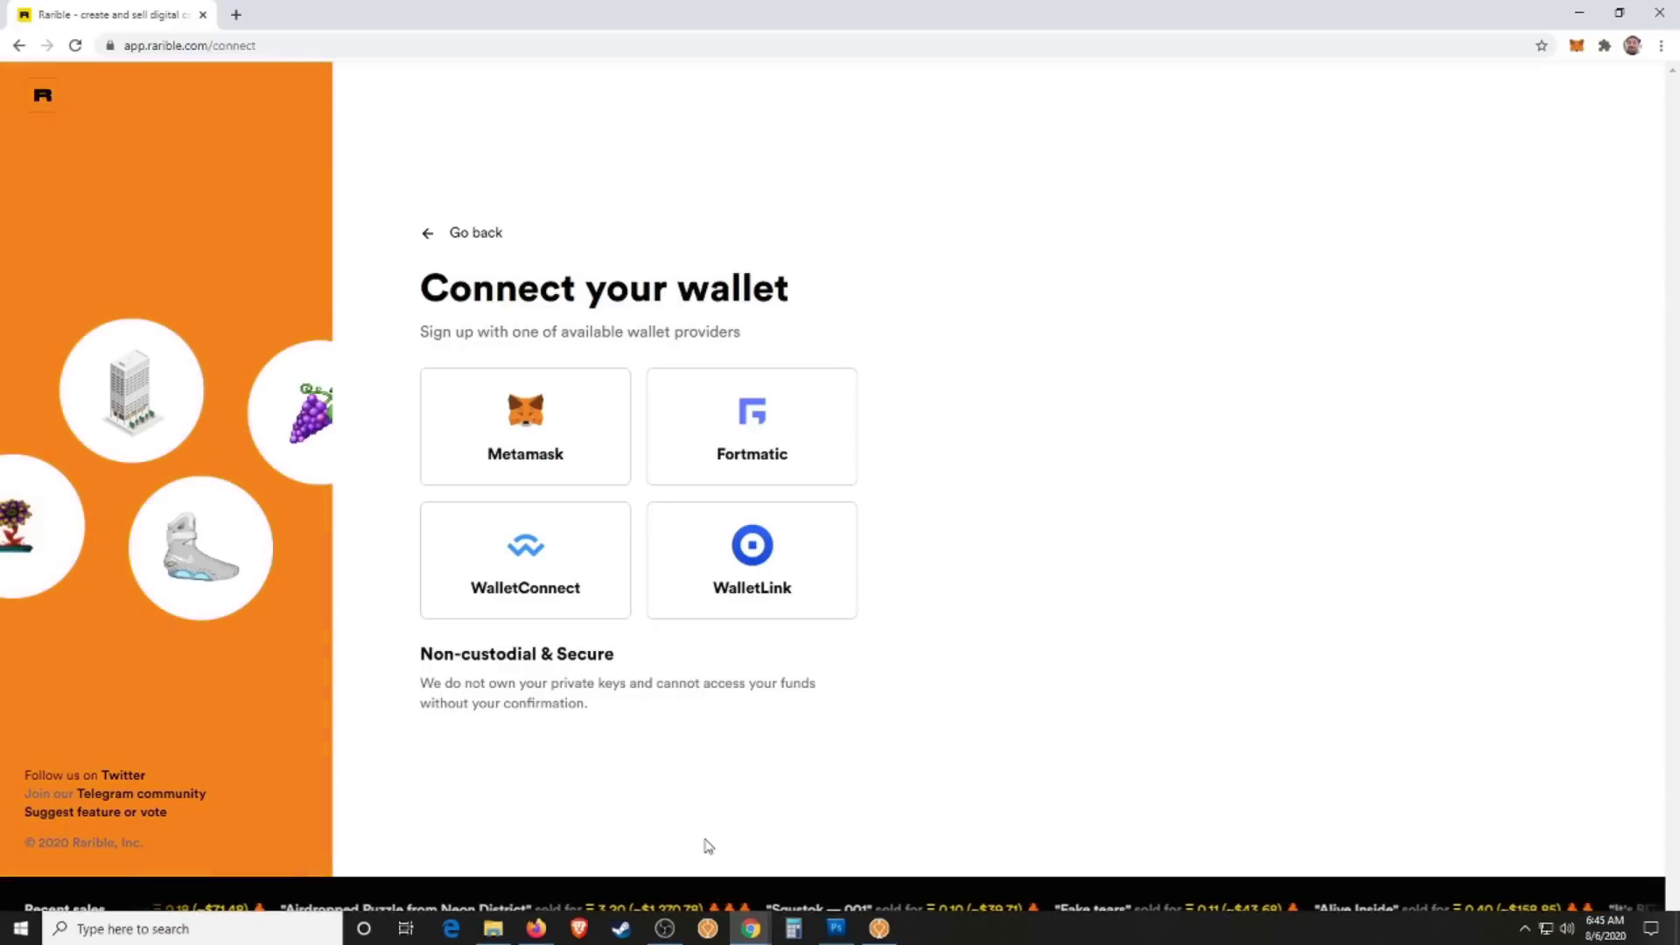
Connect the MetaMask wallet and scroll through the Explore collectibles grid.
left_click(522, 427)
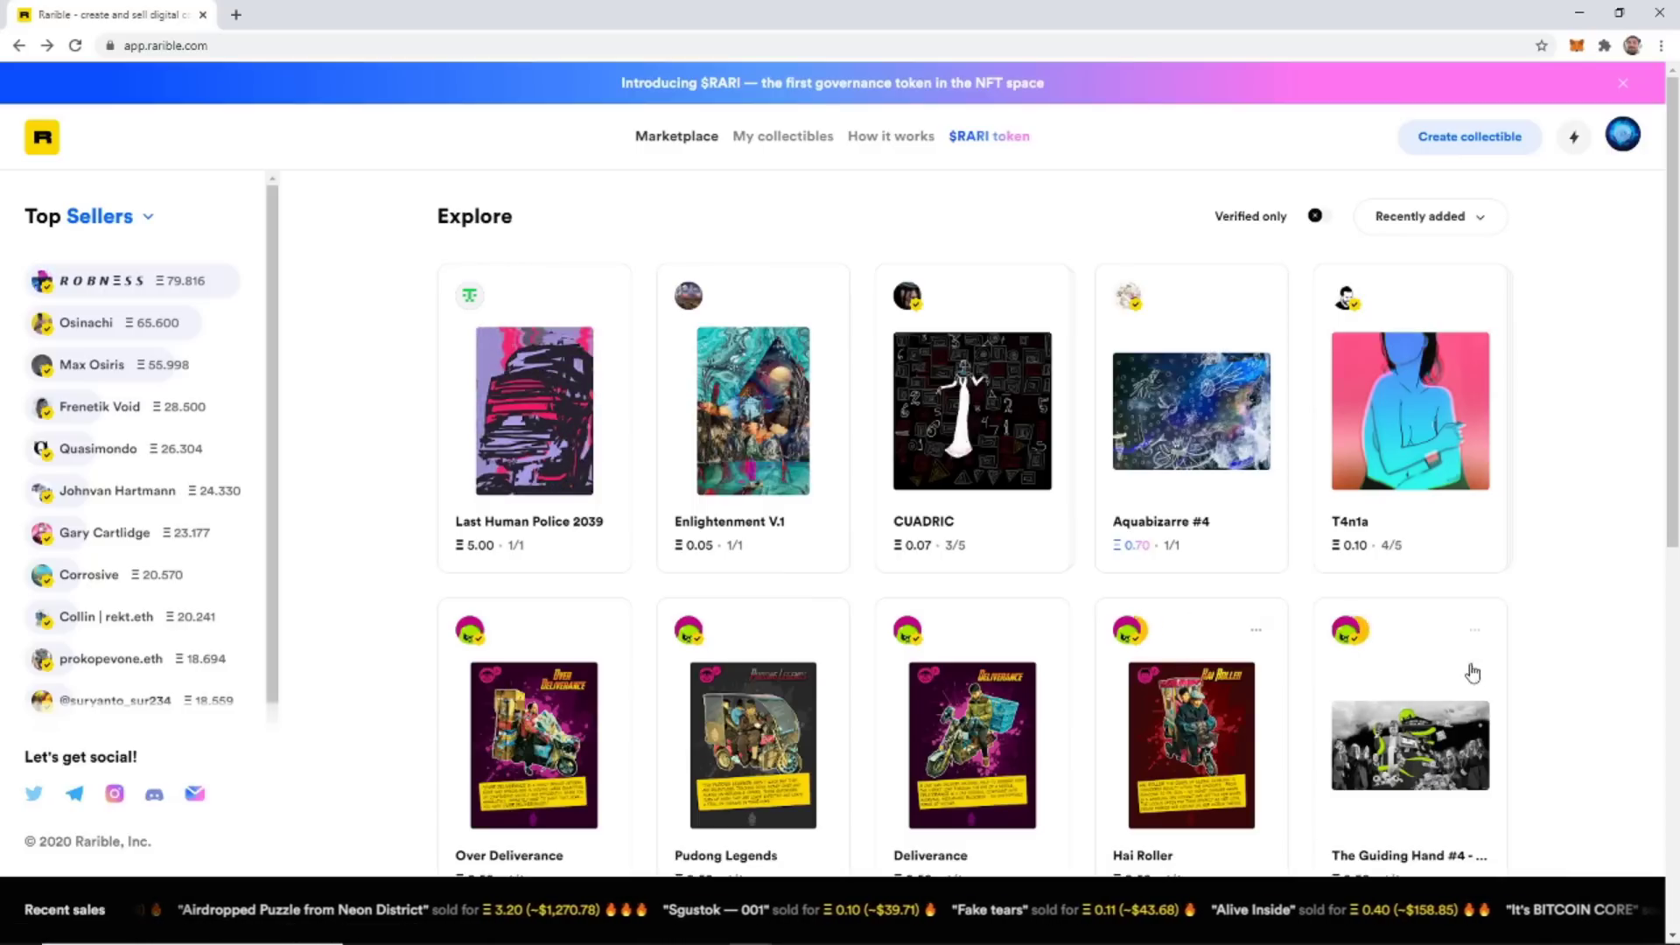
scroll(962, 532, "down", 2)
scroll(966, 532, "down", 5)
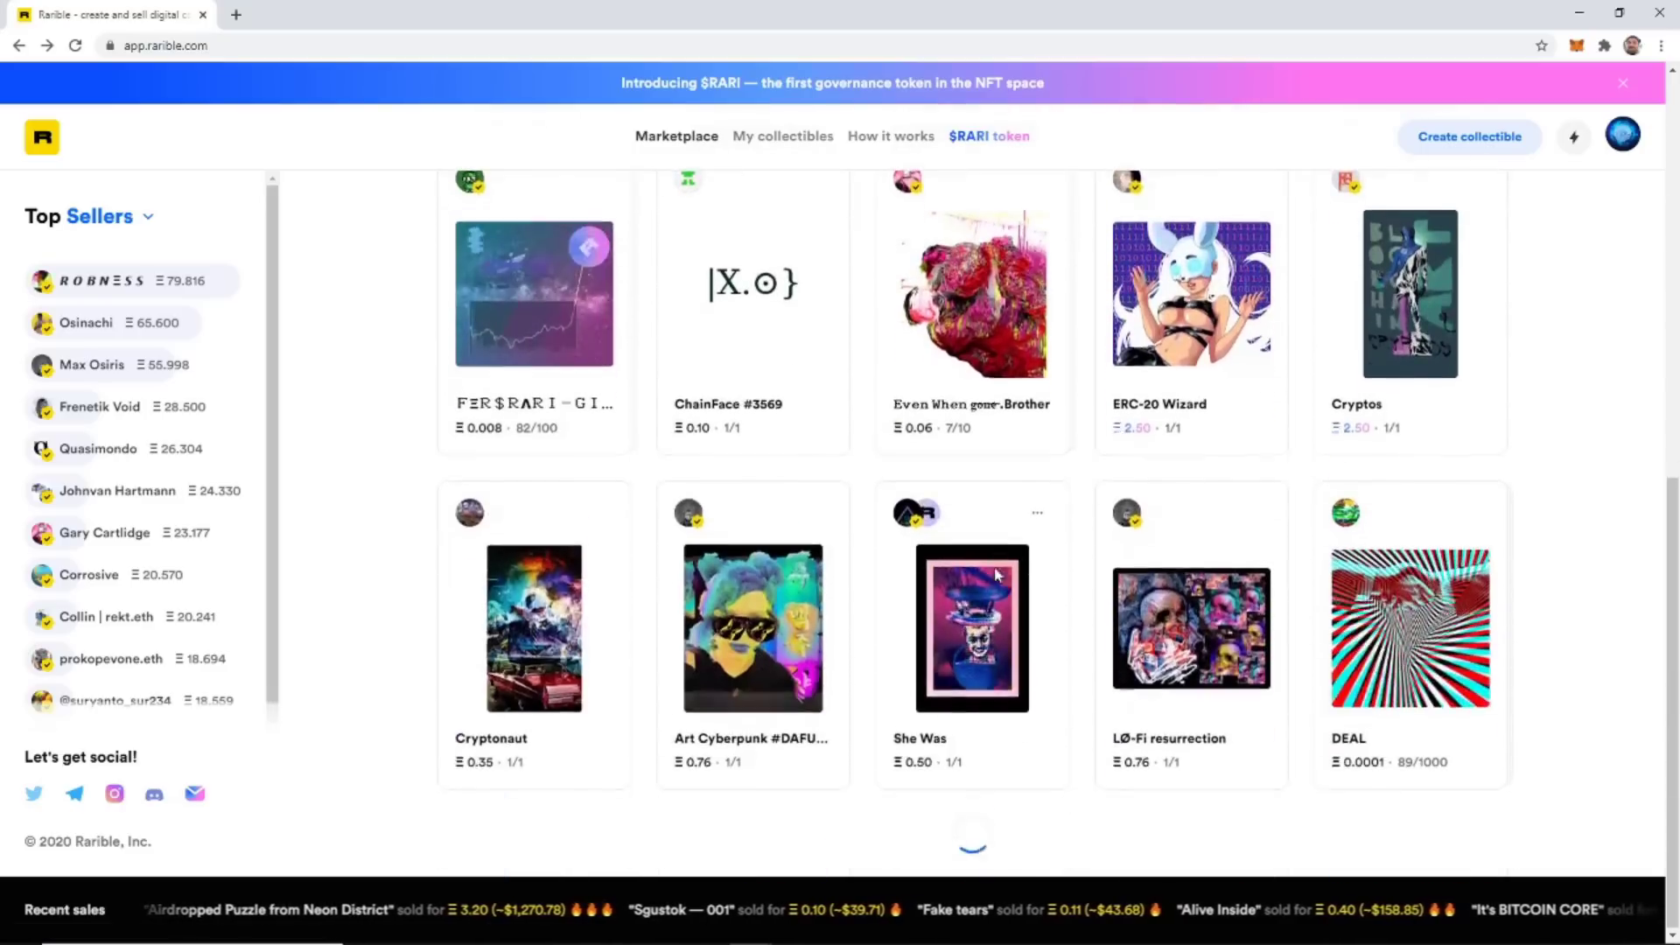
scroll(1002, 573, "up", 7)
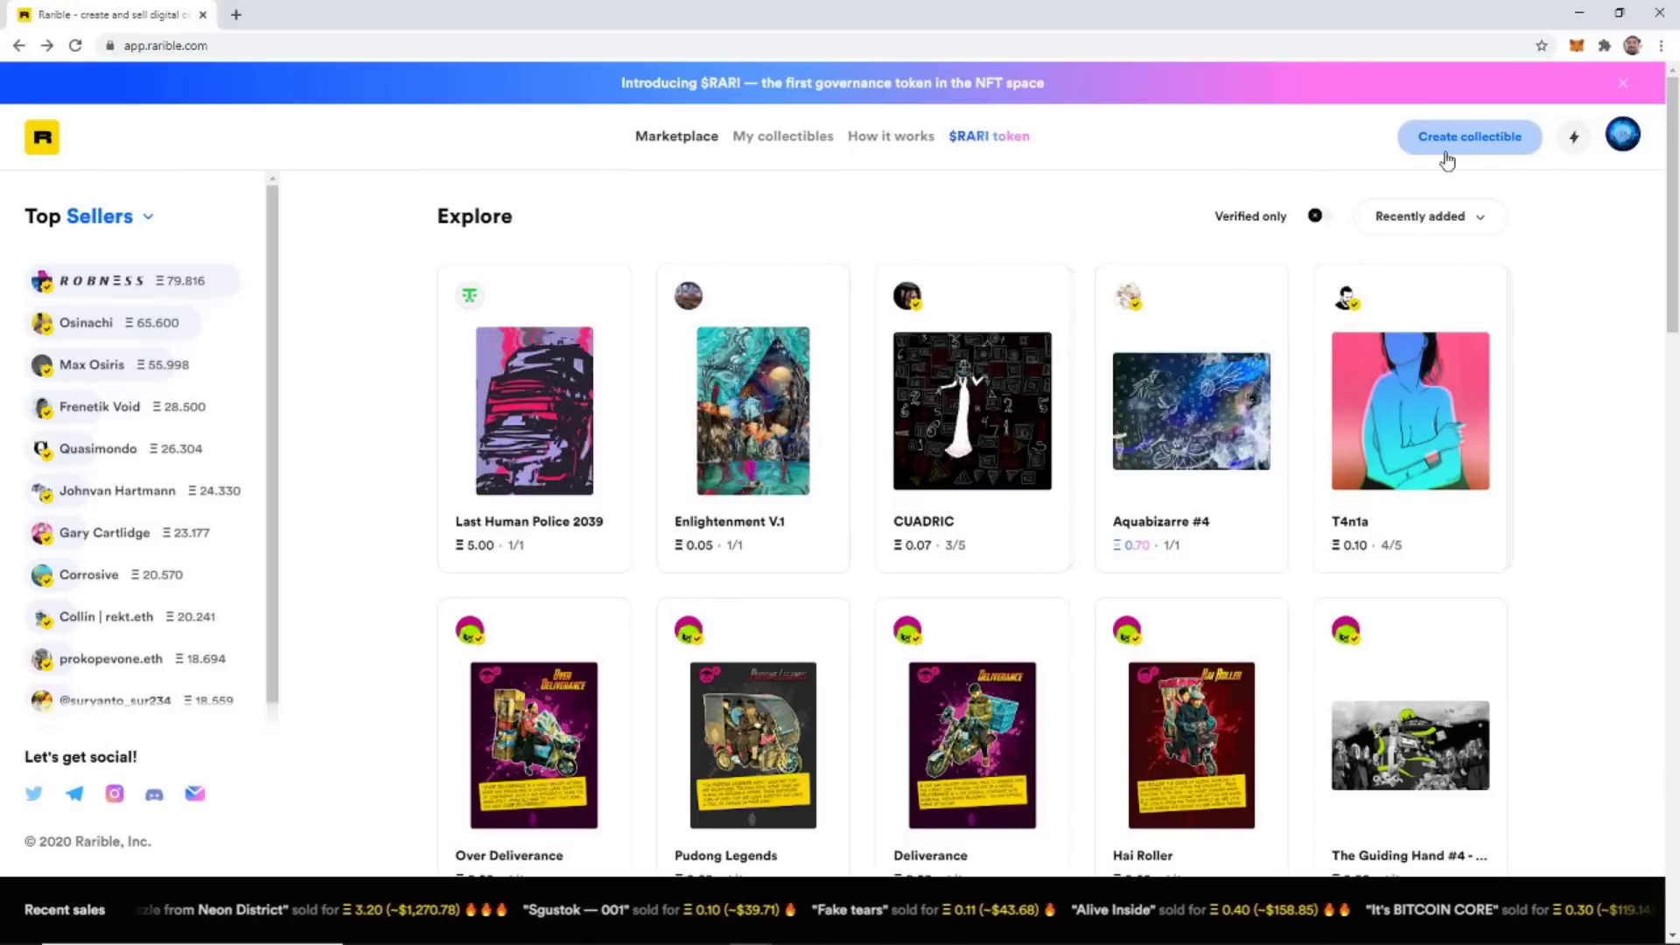
Start a new Multiple collectible and look over its creation form.
left_click(1478, 155)
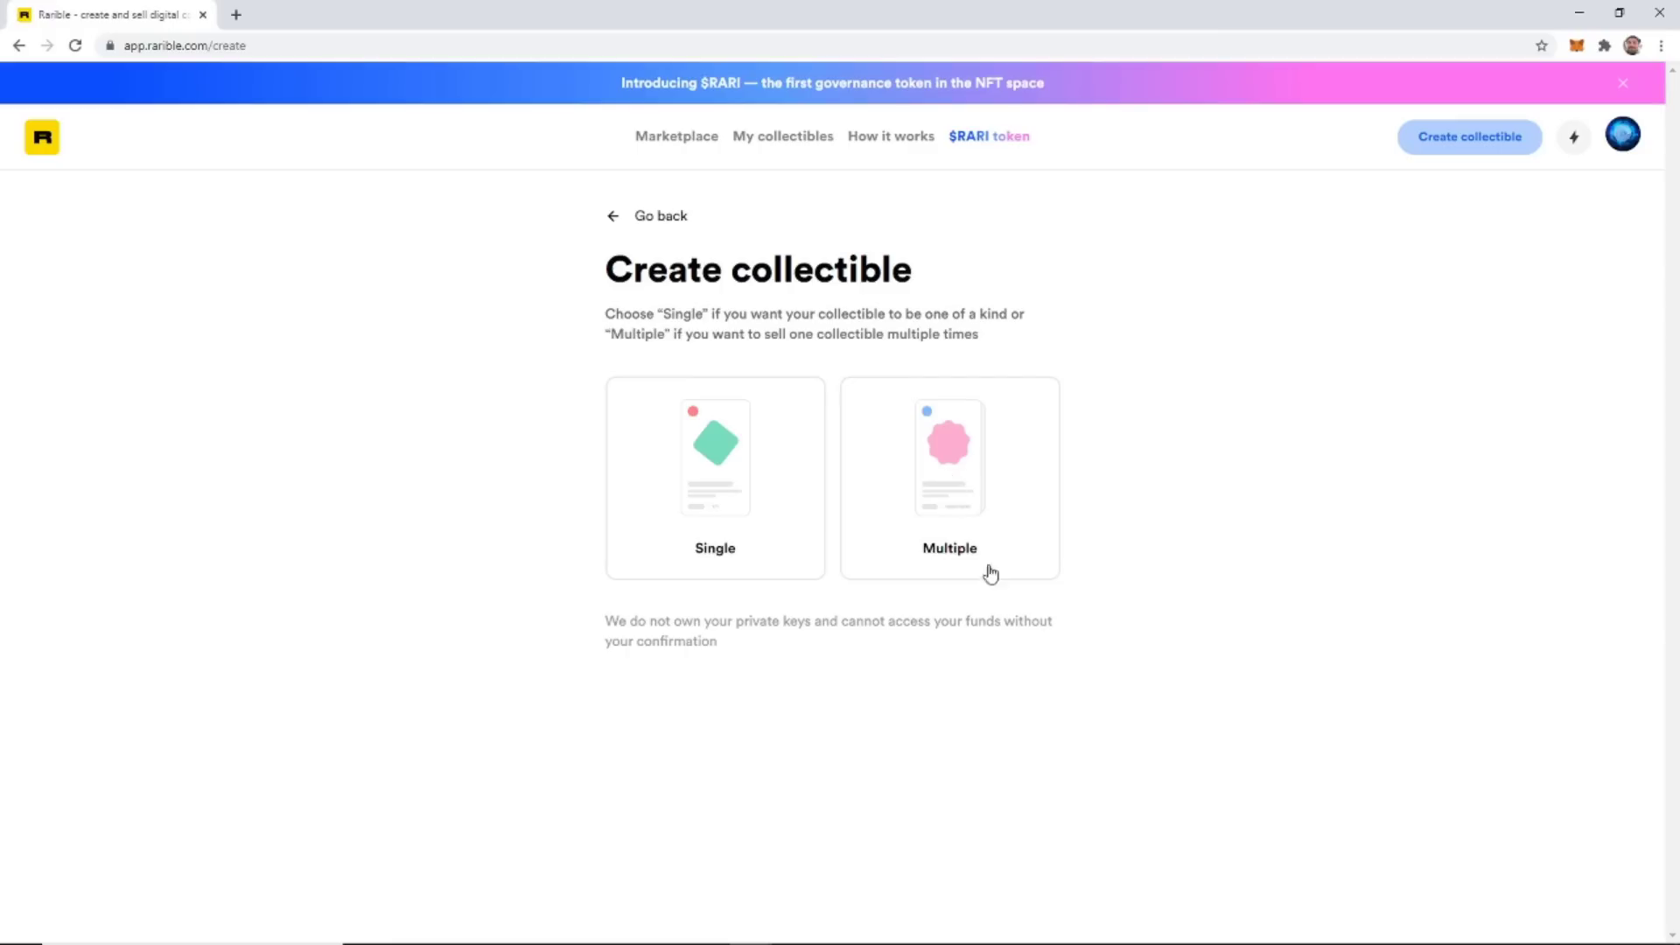
left_click(955, 488)
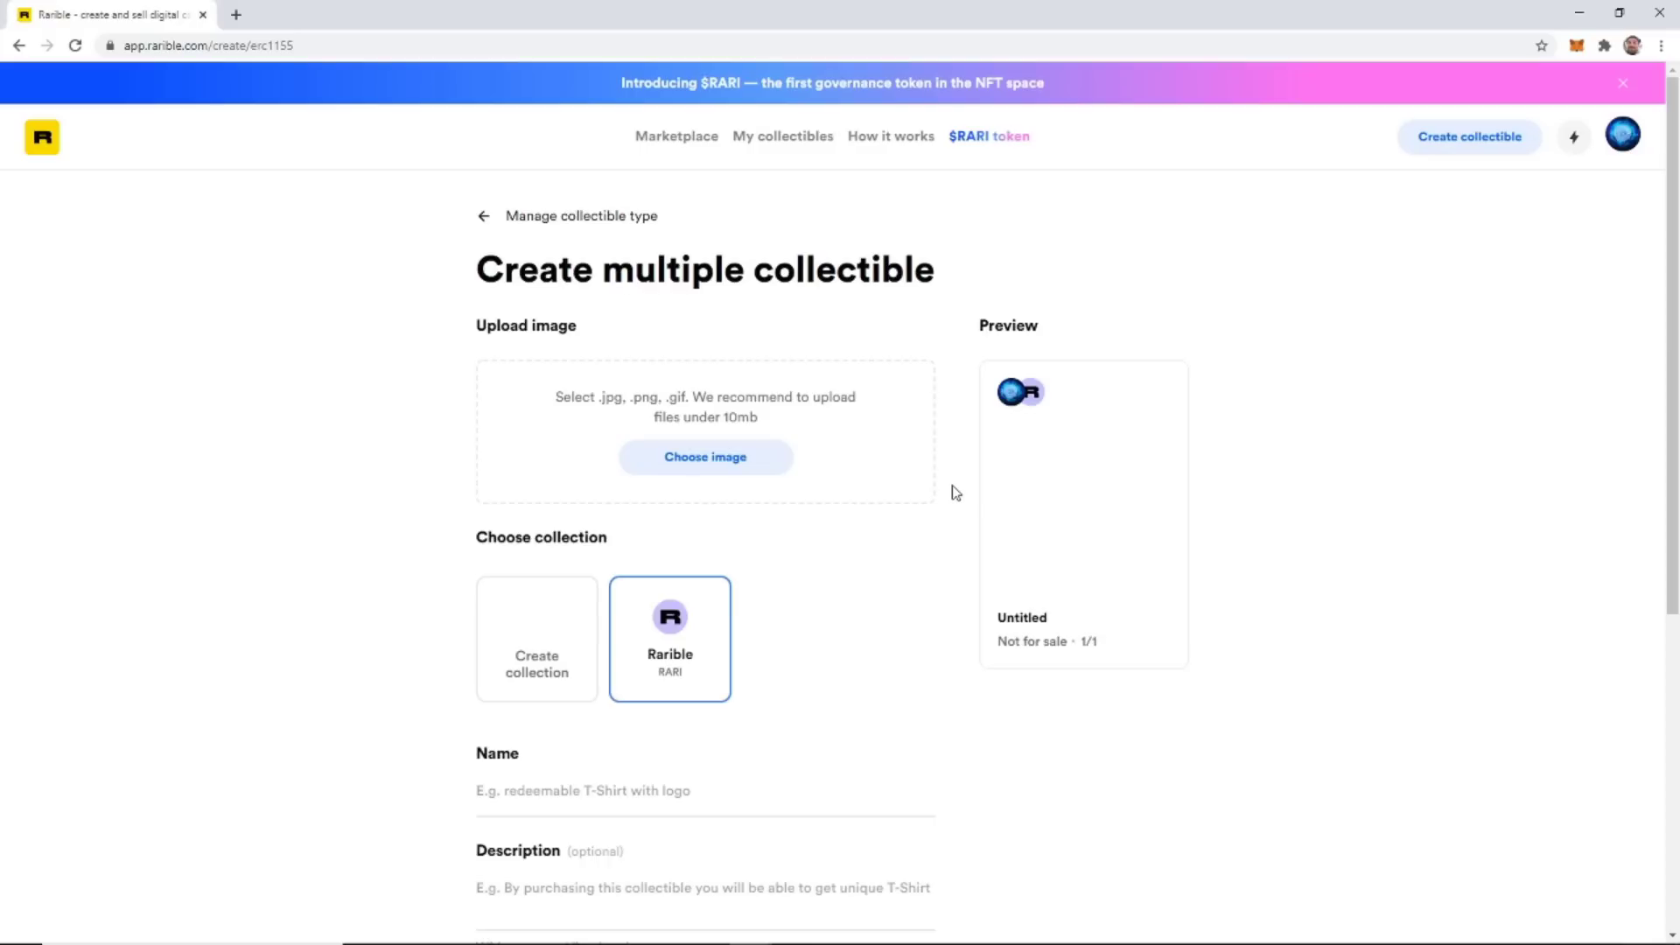
scroll(964, 597, "down", 1)
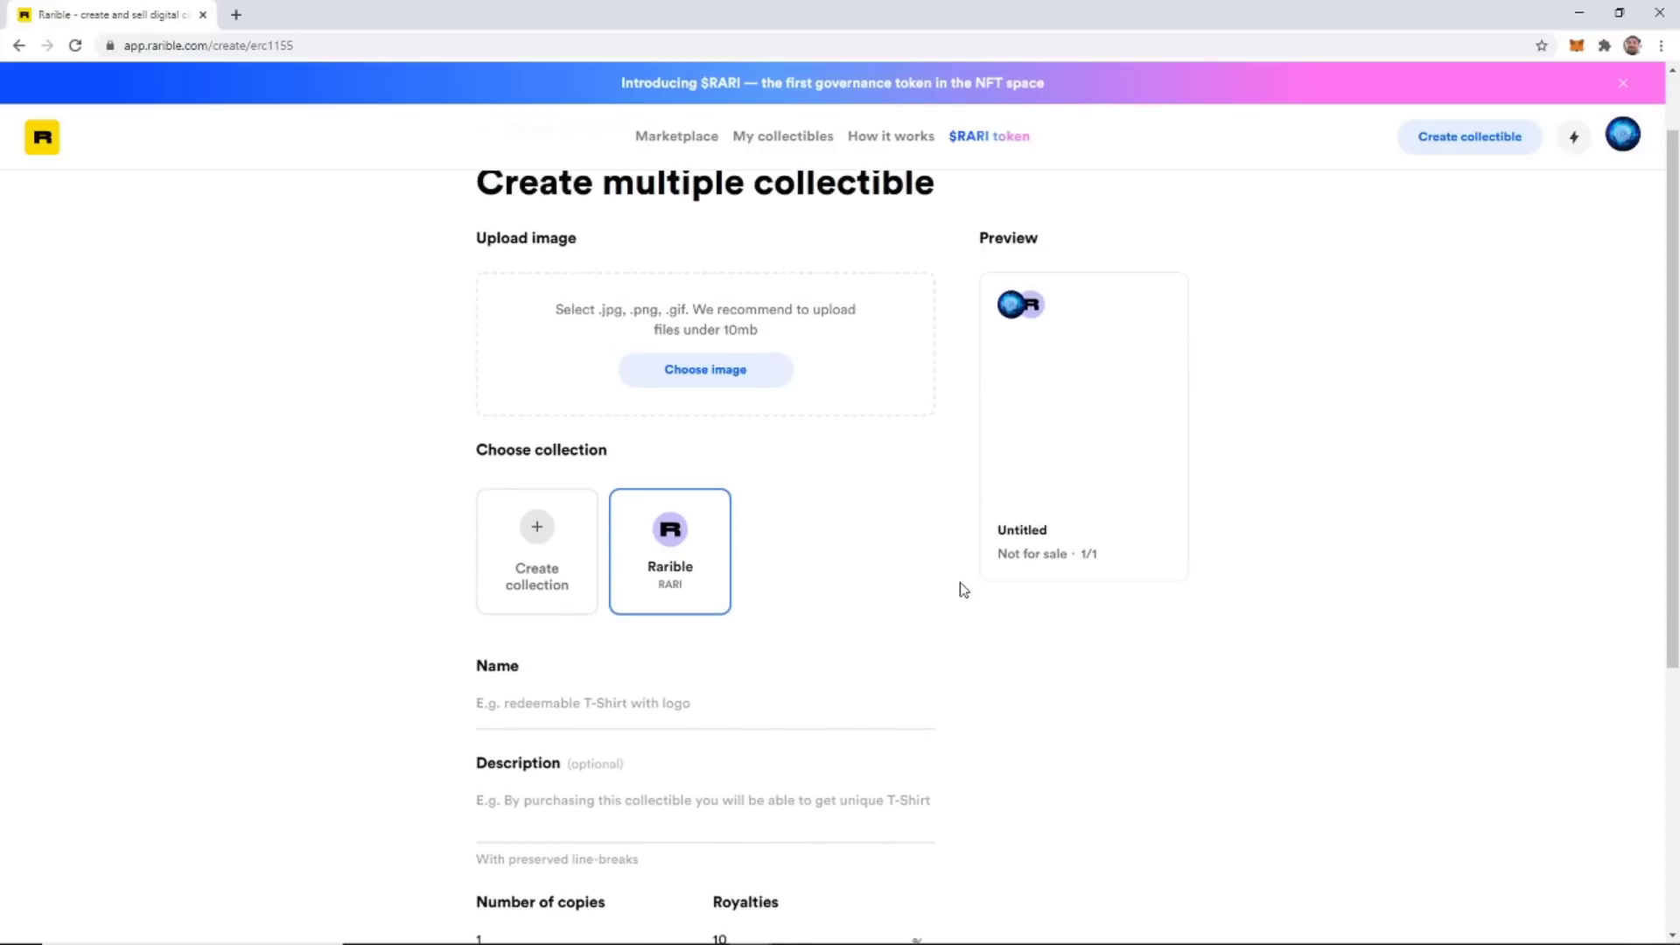
scroll(965, 590, "up", 1)
scroll(965, 590, "down", 2)
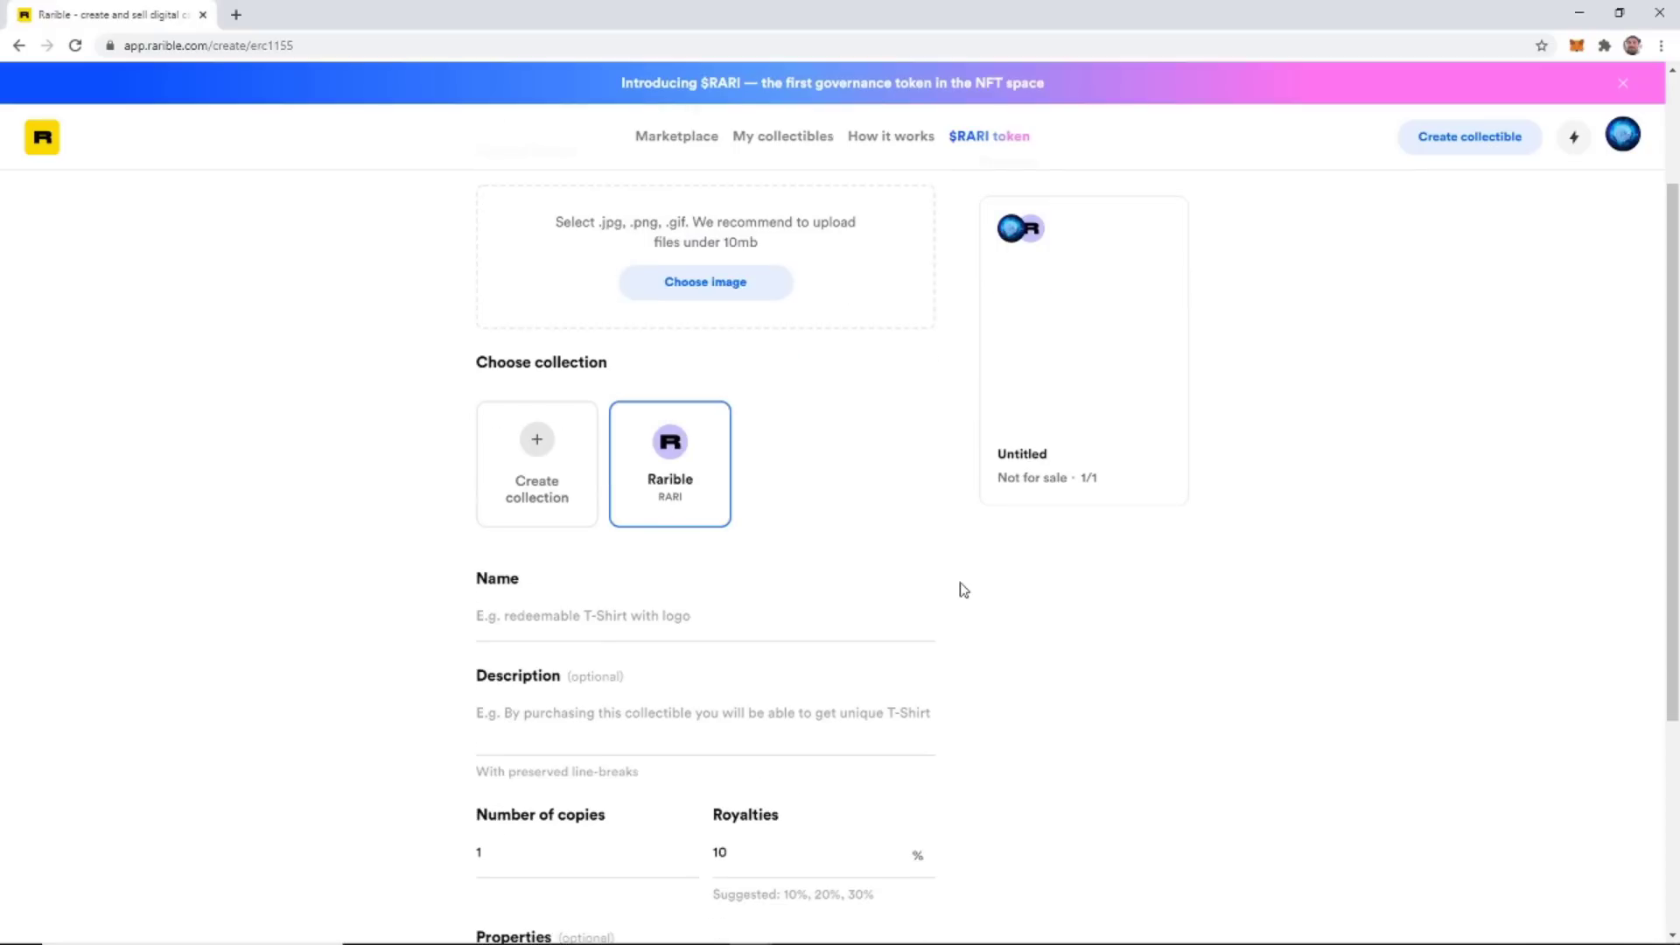
scroll(952, 589, "up", 2)
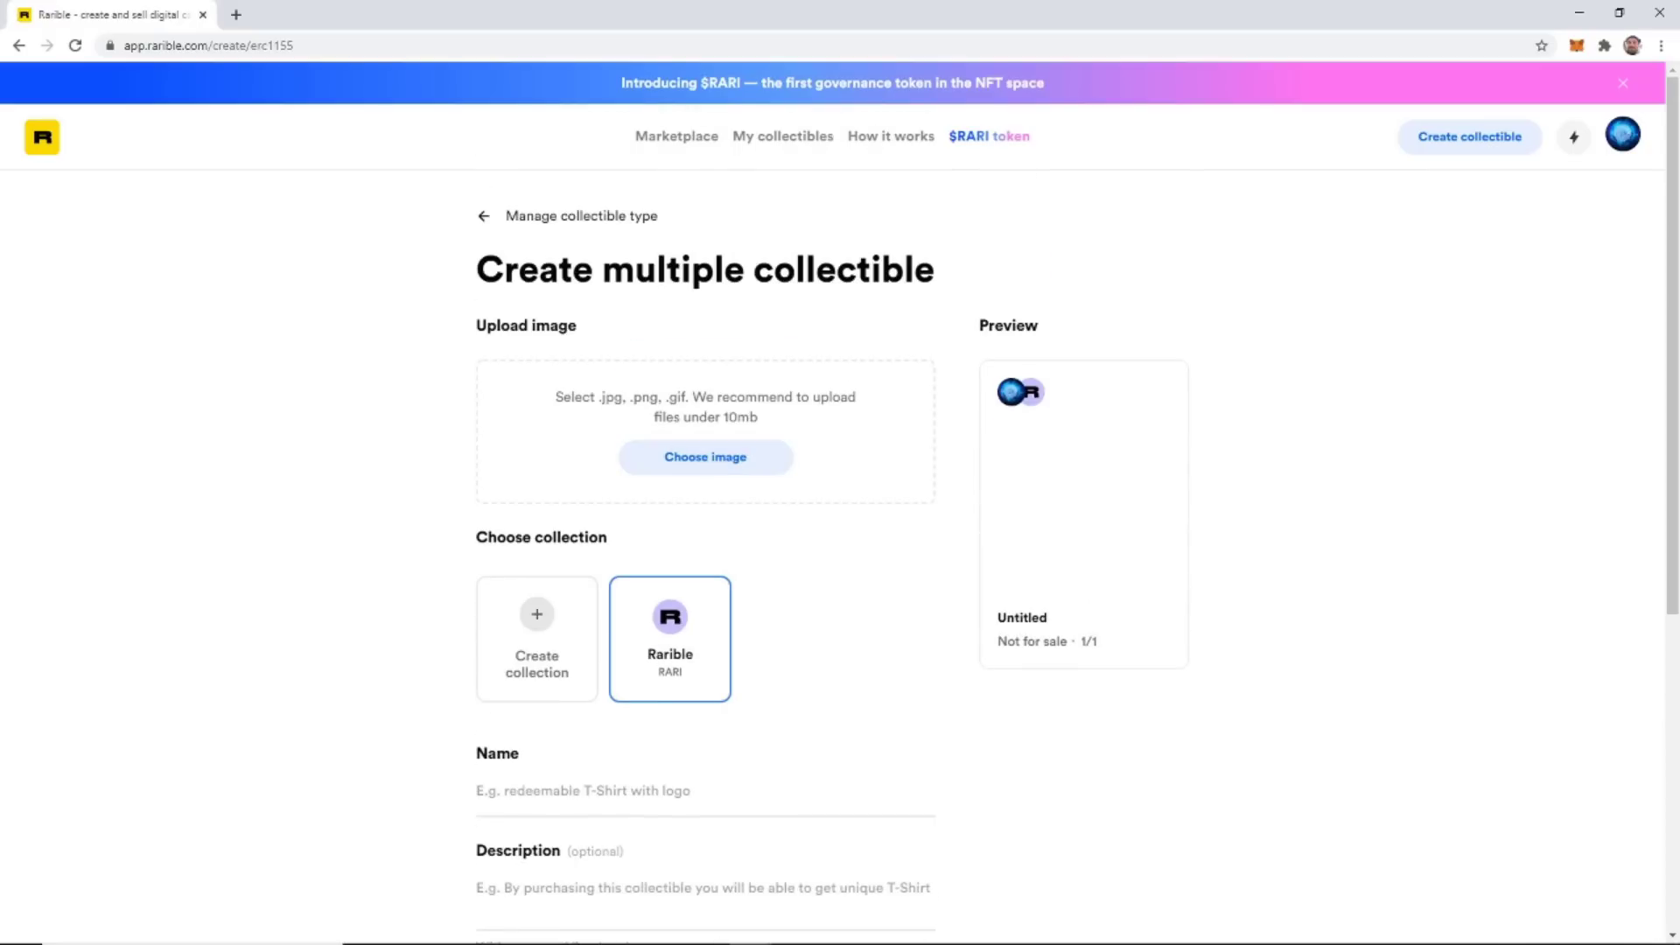
In Photoshop, export the artwork via Save for Web as an Ethereum-Dreams JPEG in Bit-Rush.
left_click(836, 929)
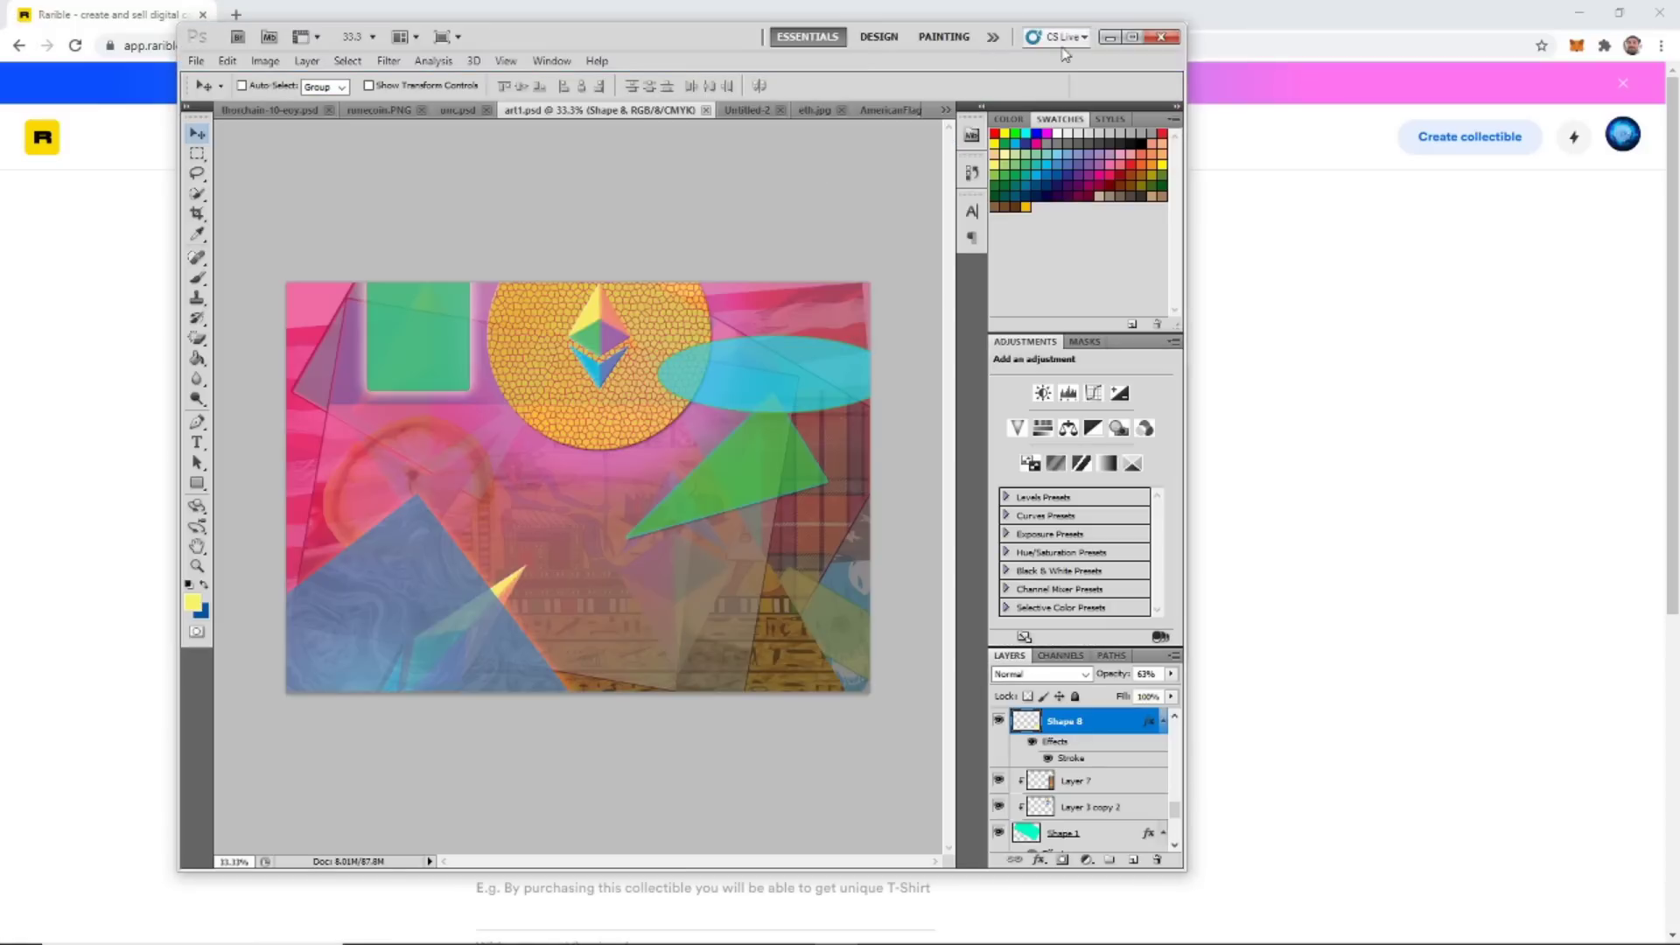
left_click(1132, 37)
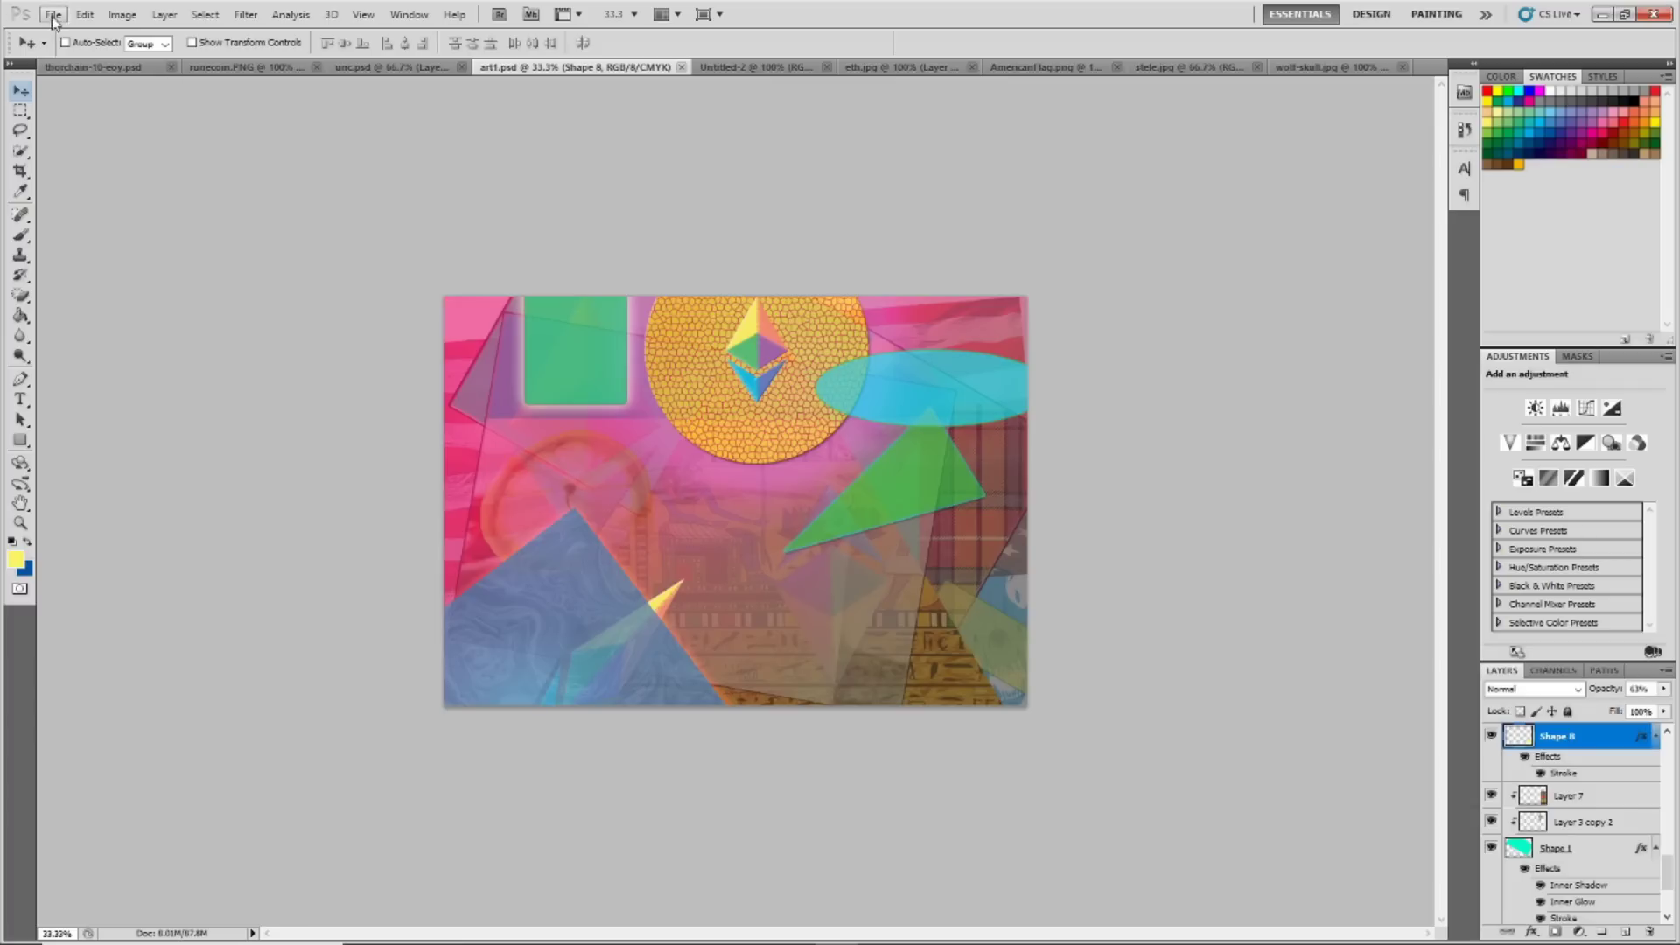
left_click(53, 15)
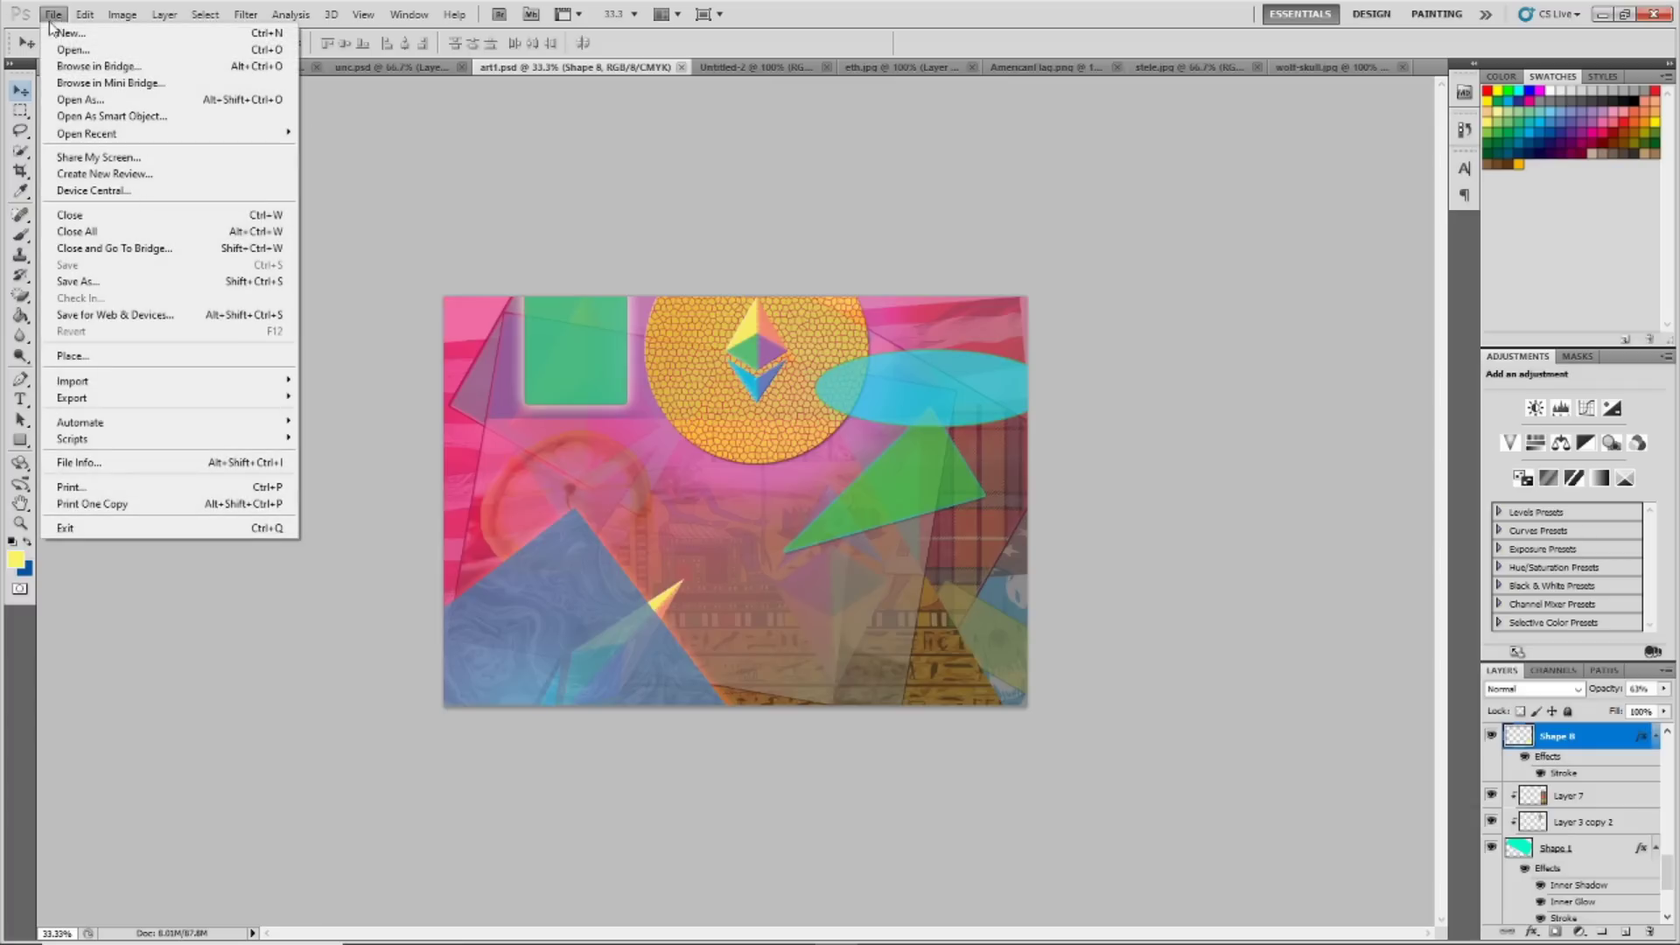
left_click(133, 316)
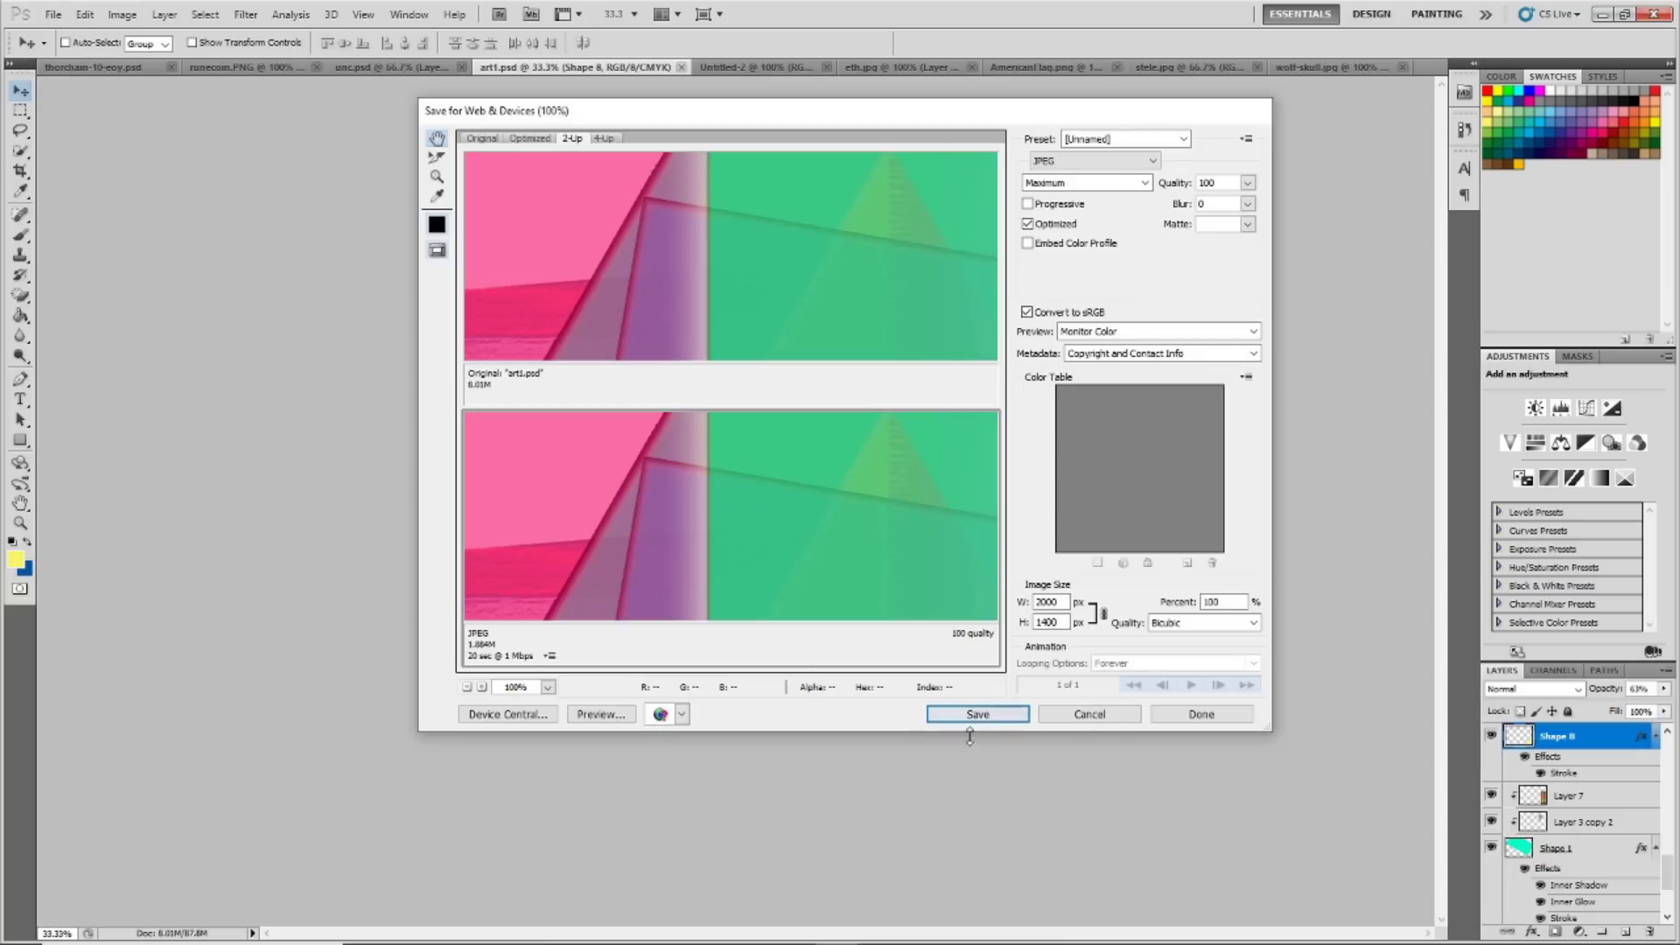
left_click(971, 718)
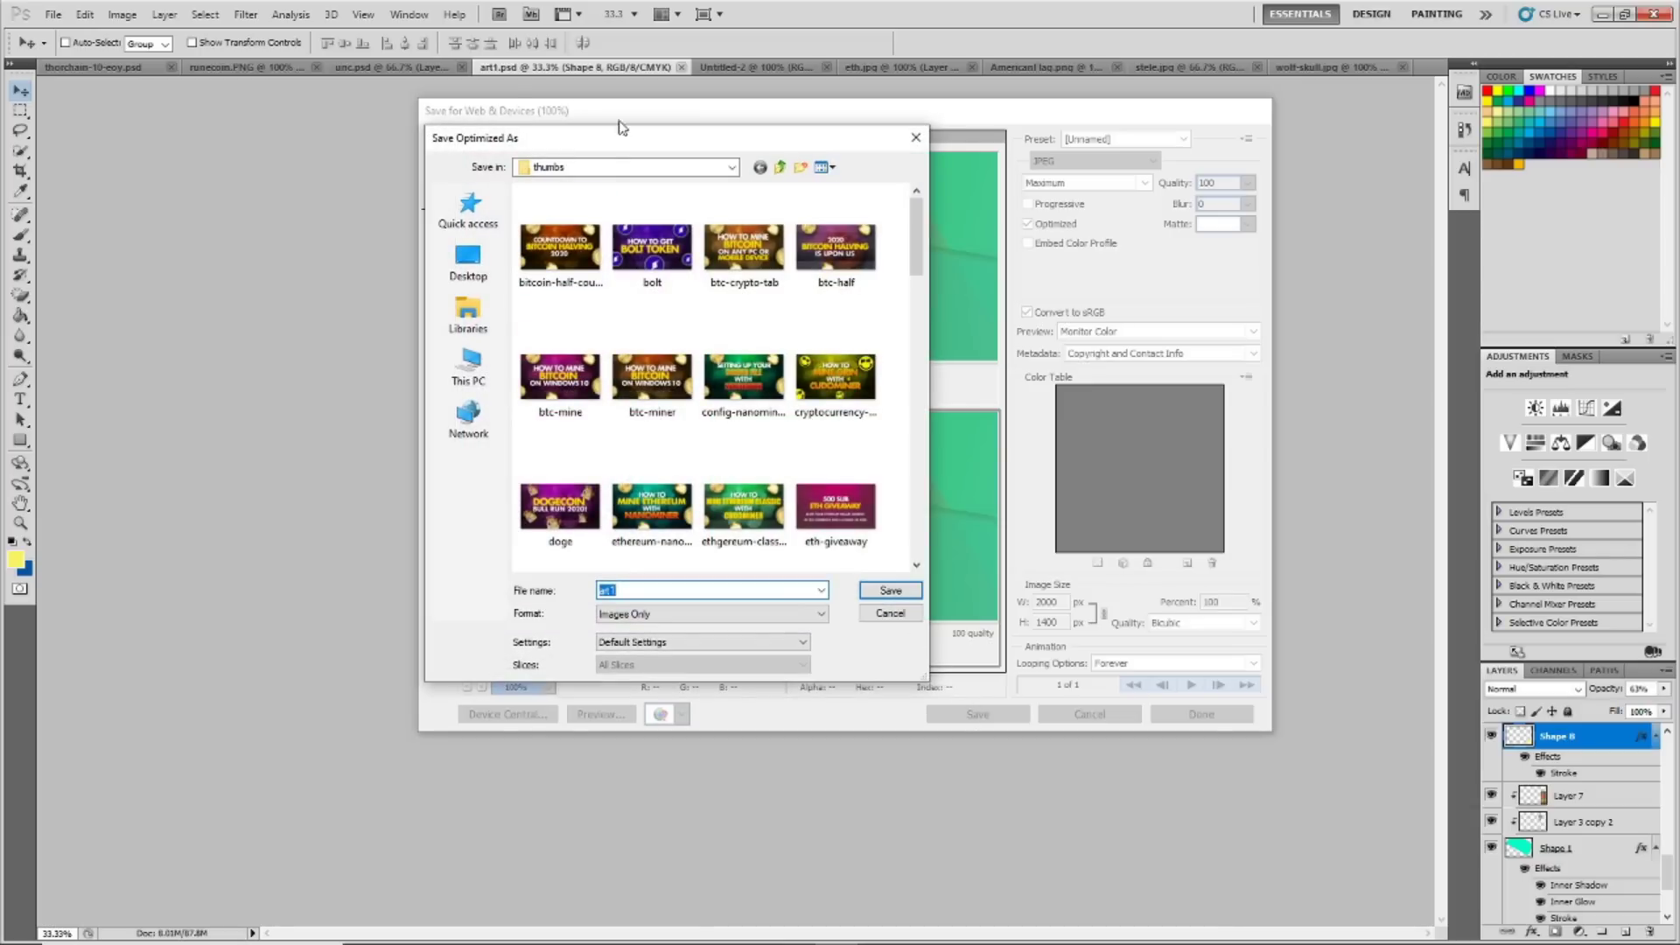
left_click(781, 168)
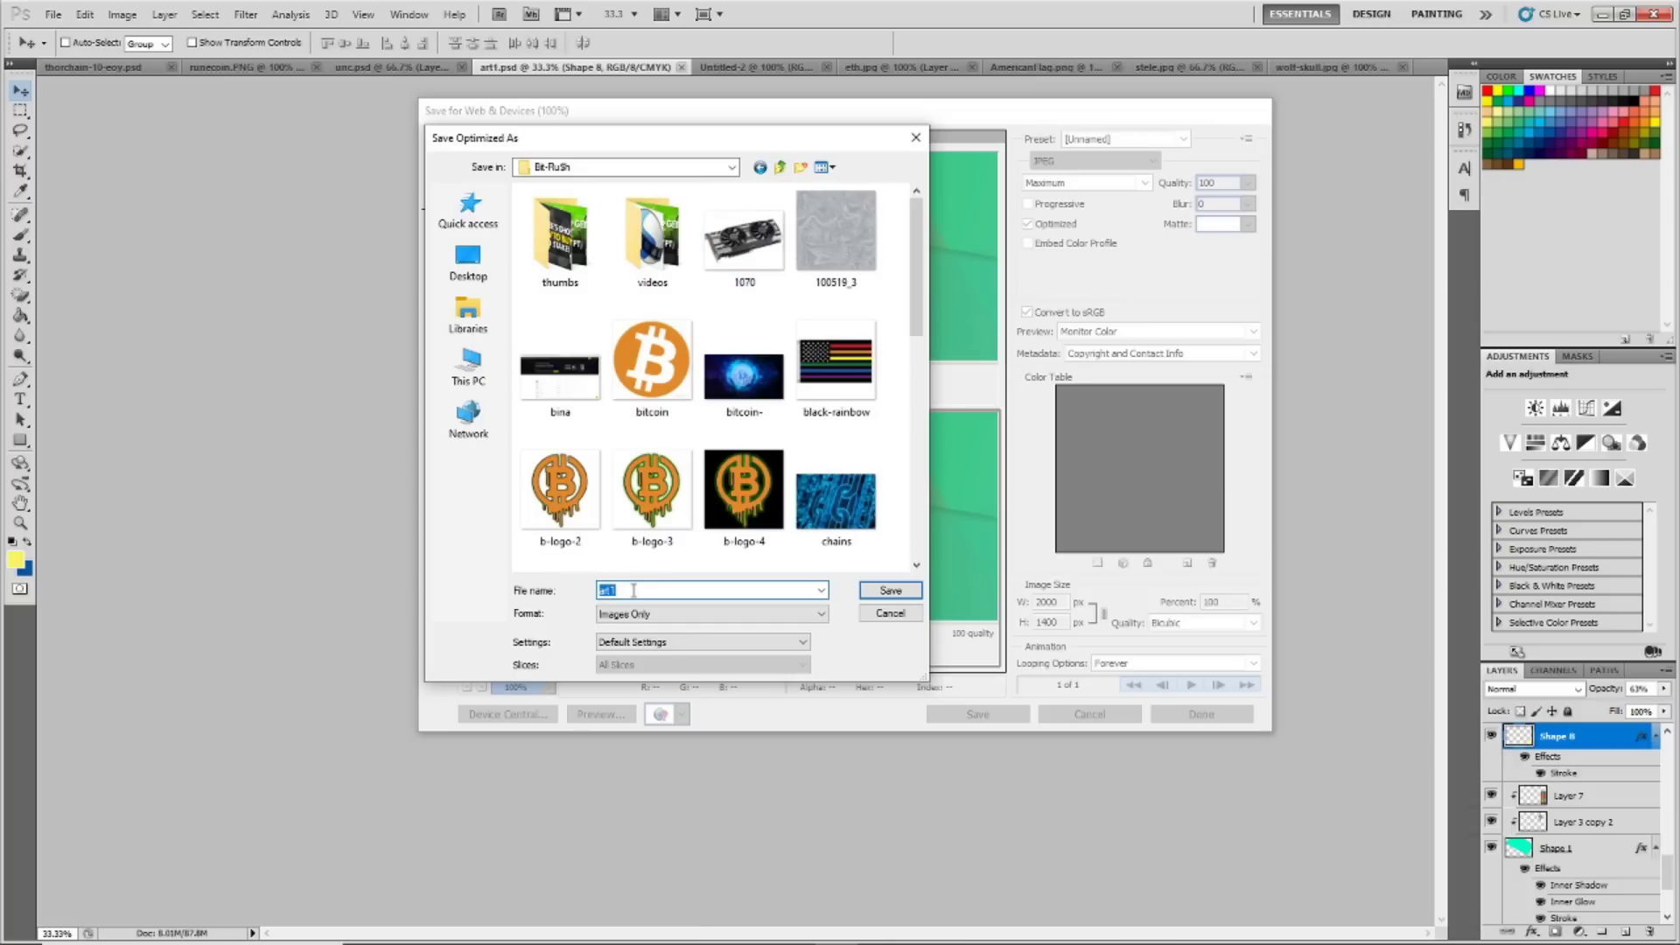
type("Ethereum-0reams")
left_click(890, 590)
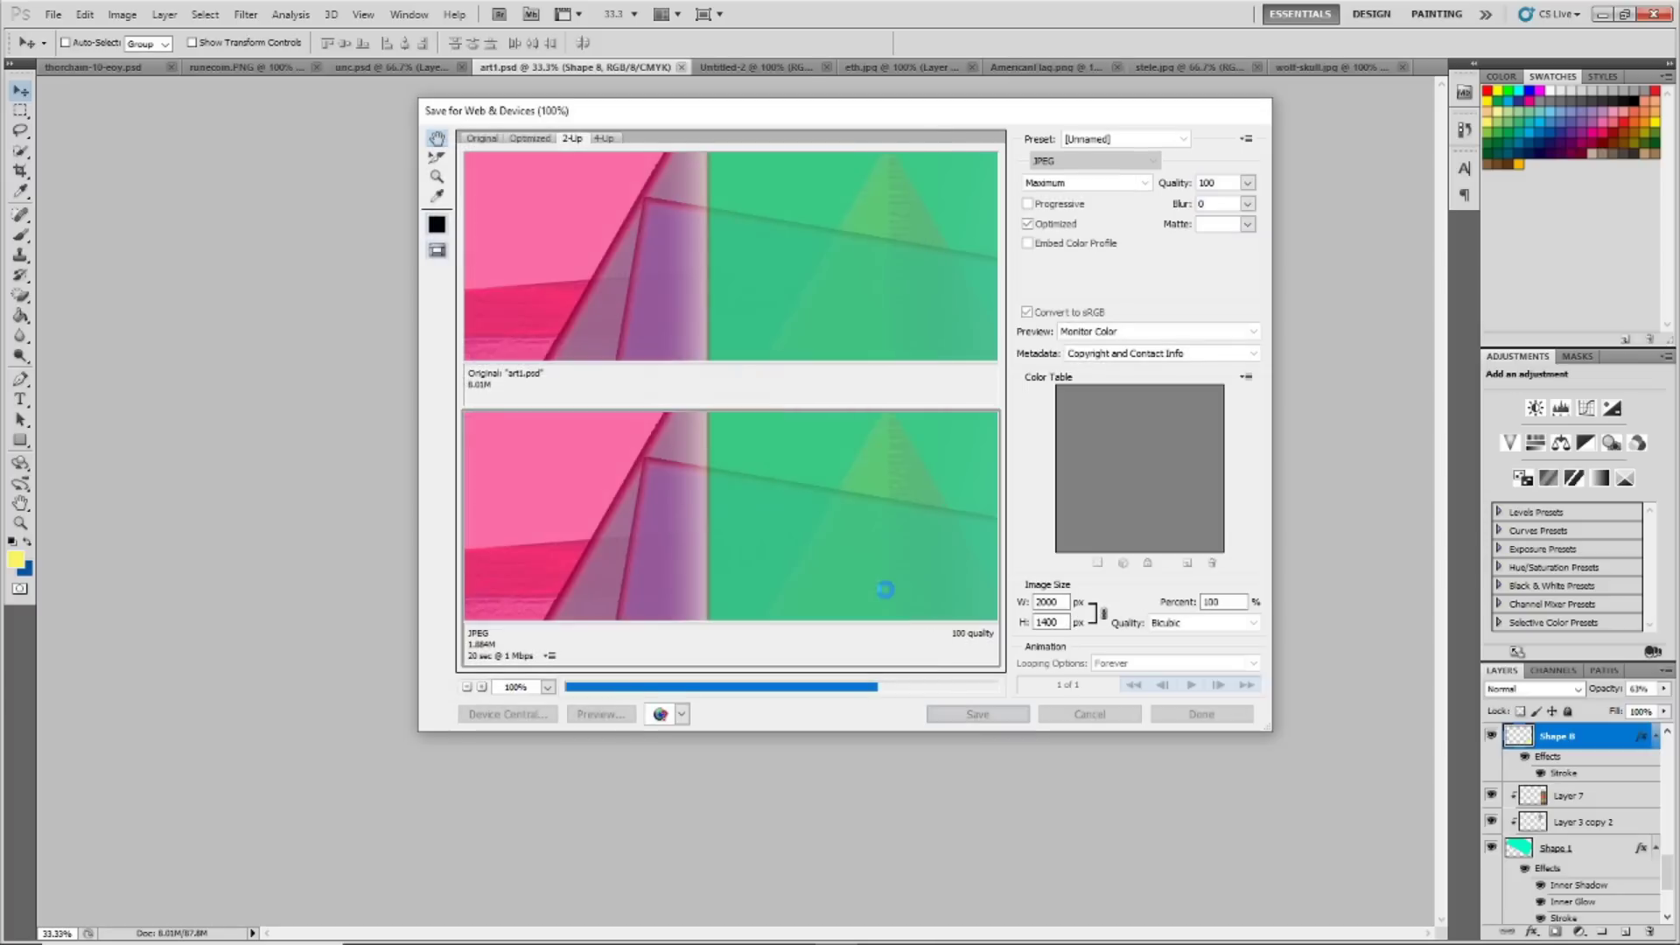
left_click(1601, 15)
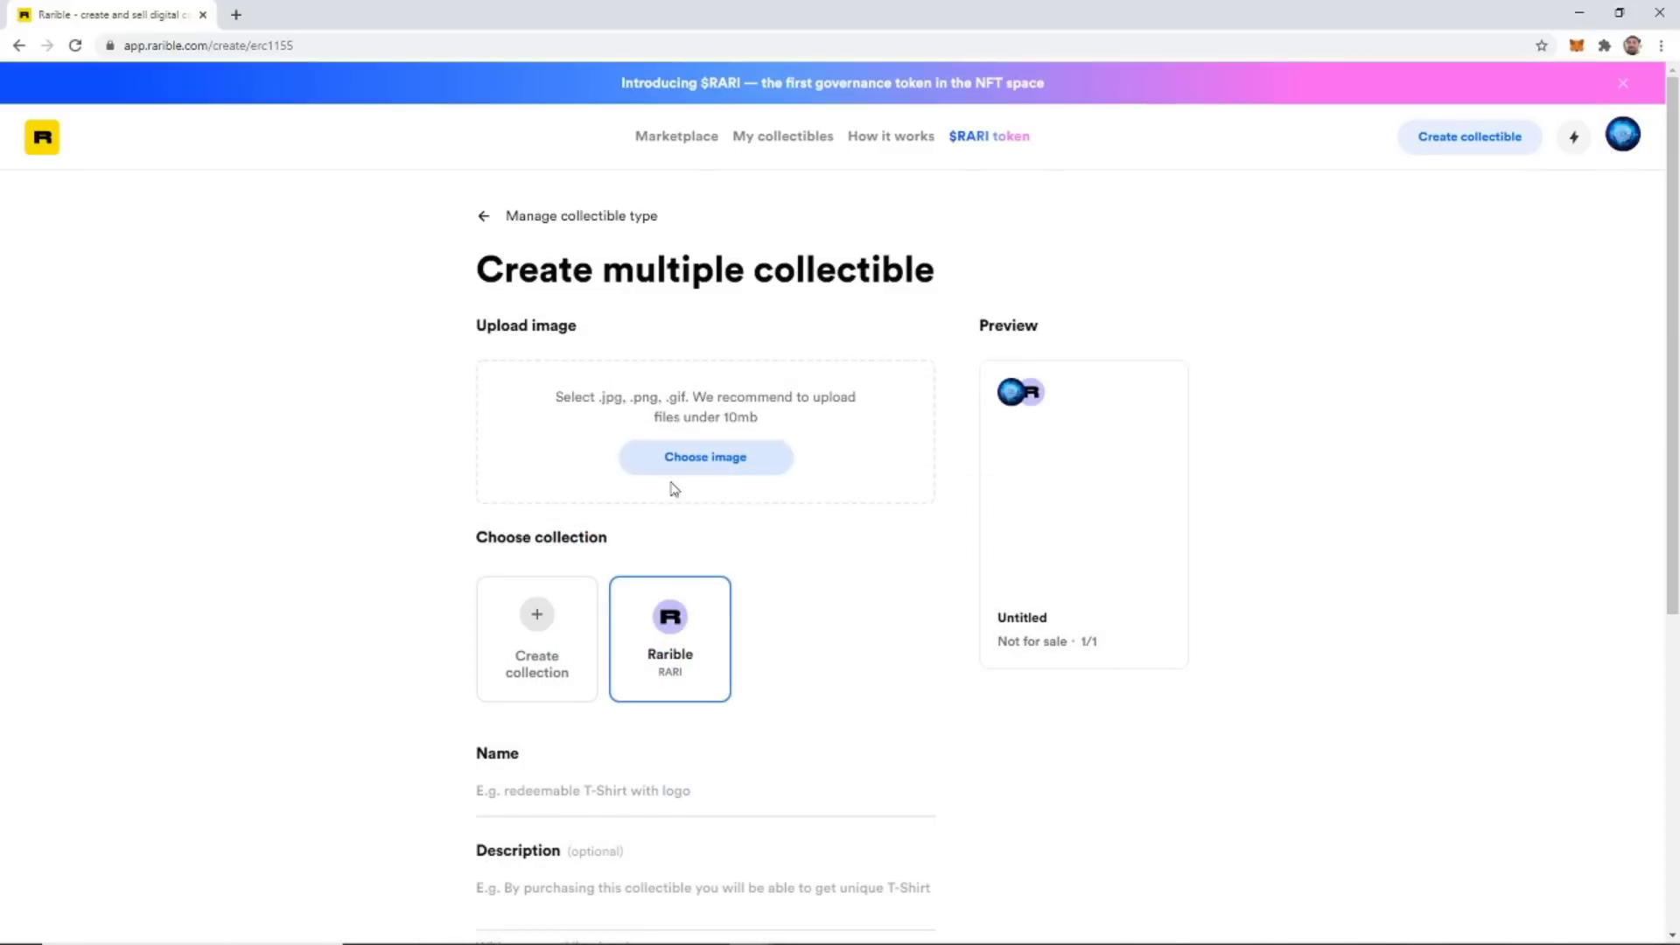
Upload the Ethereum-Dreams image from Documents > Bit-Rush as the collectible's artwork.
left_click(700, 468)
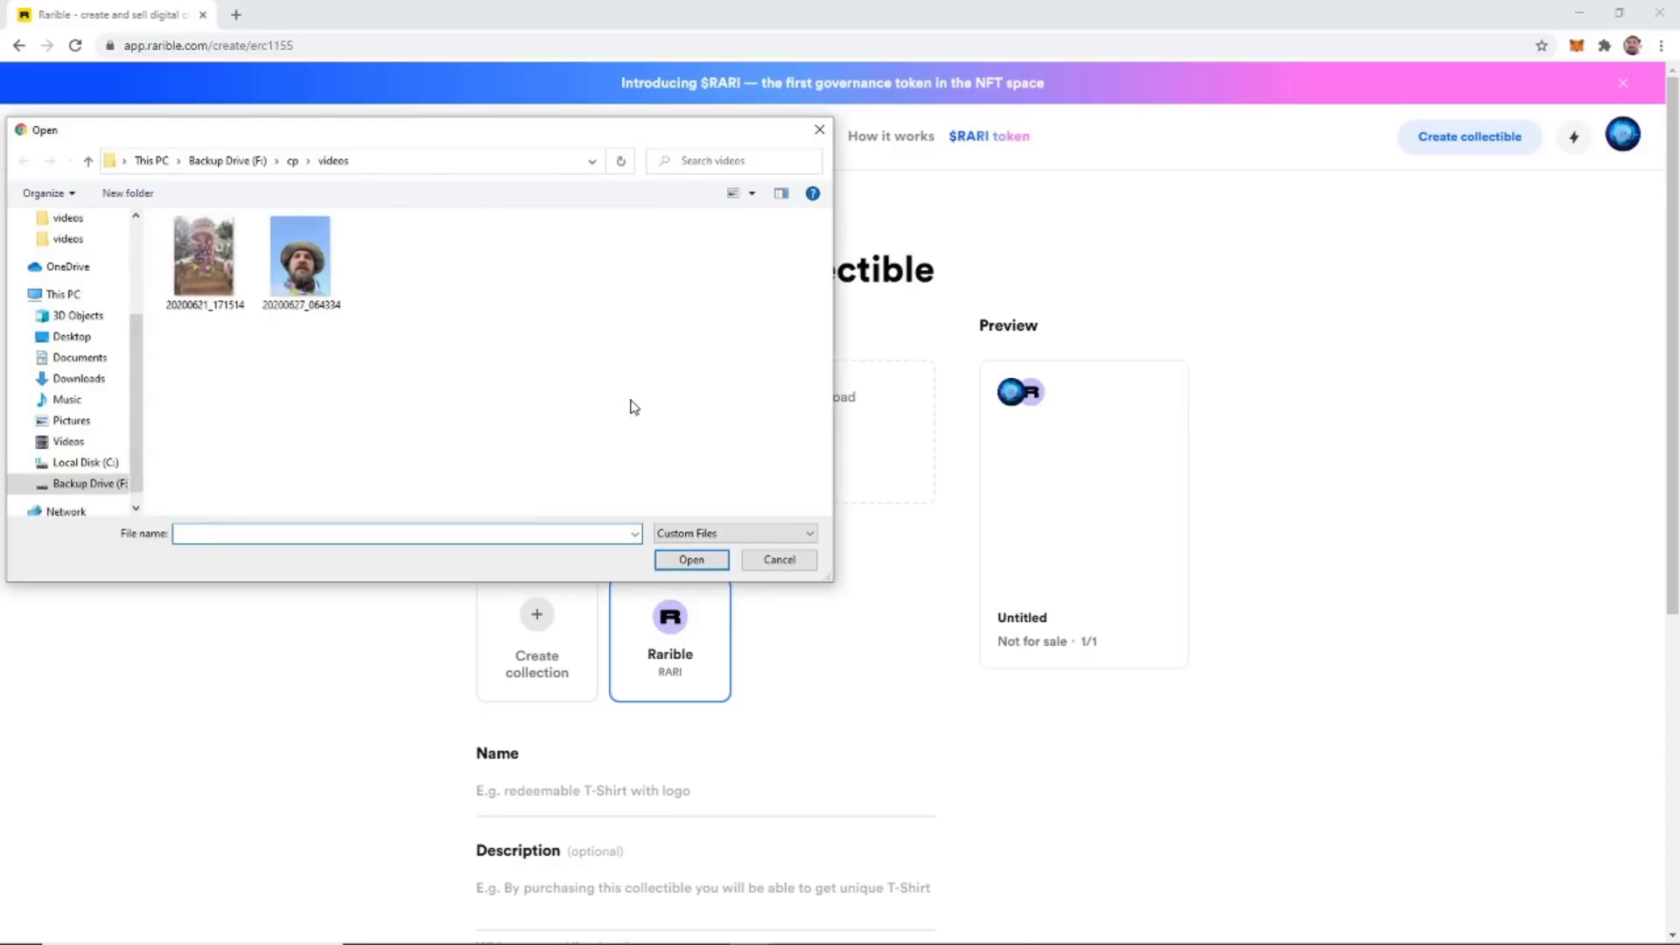
left_click(225, 163)
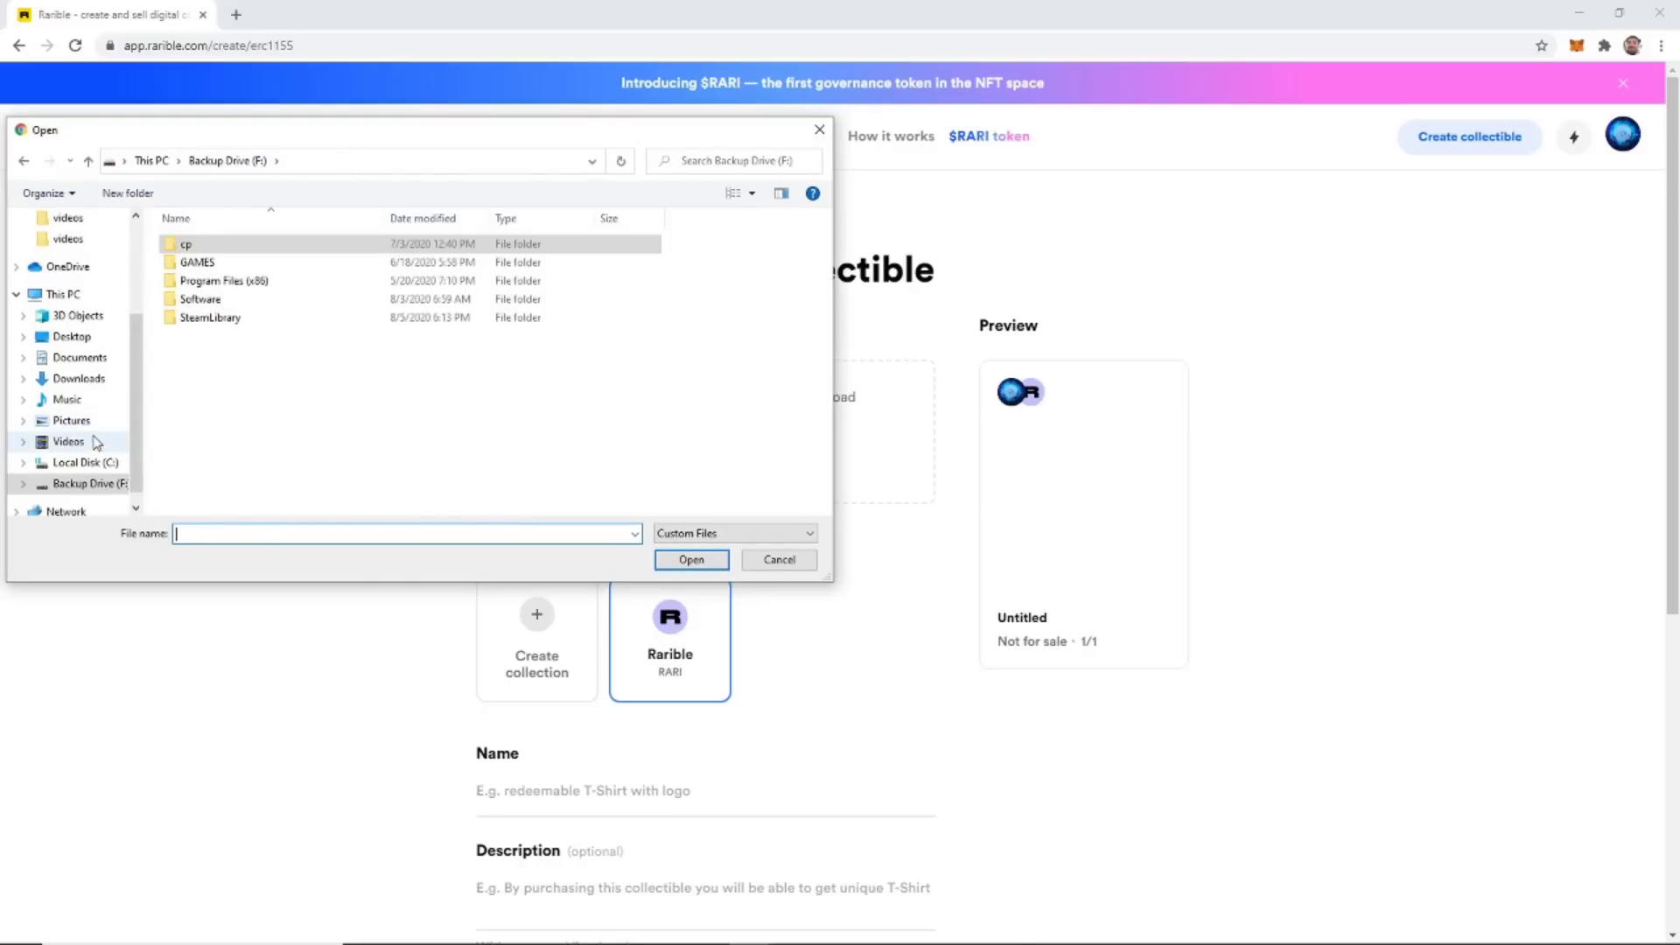
left_click(83, 358)
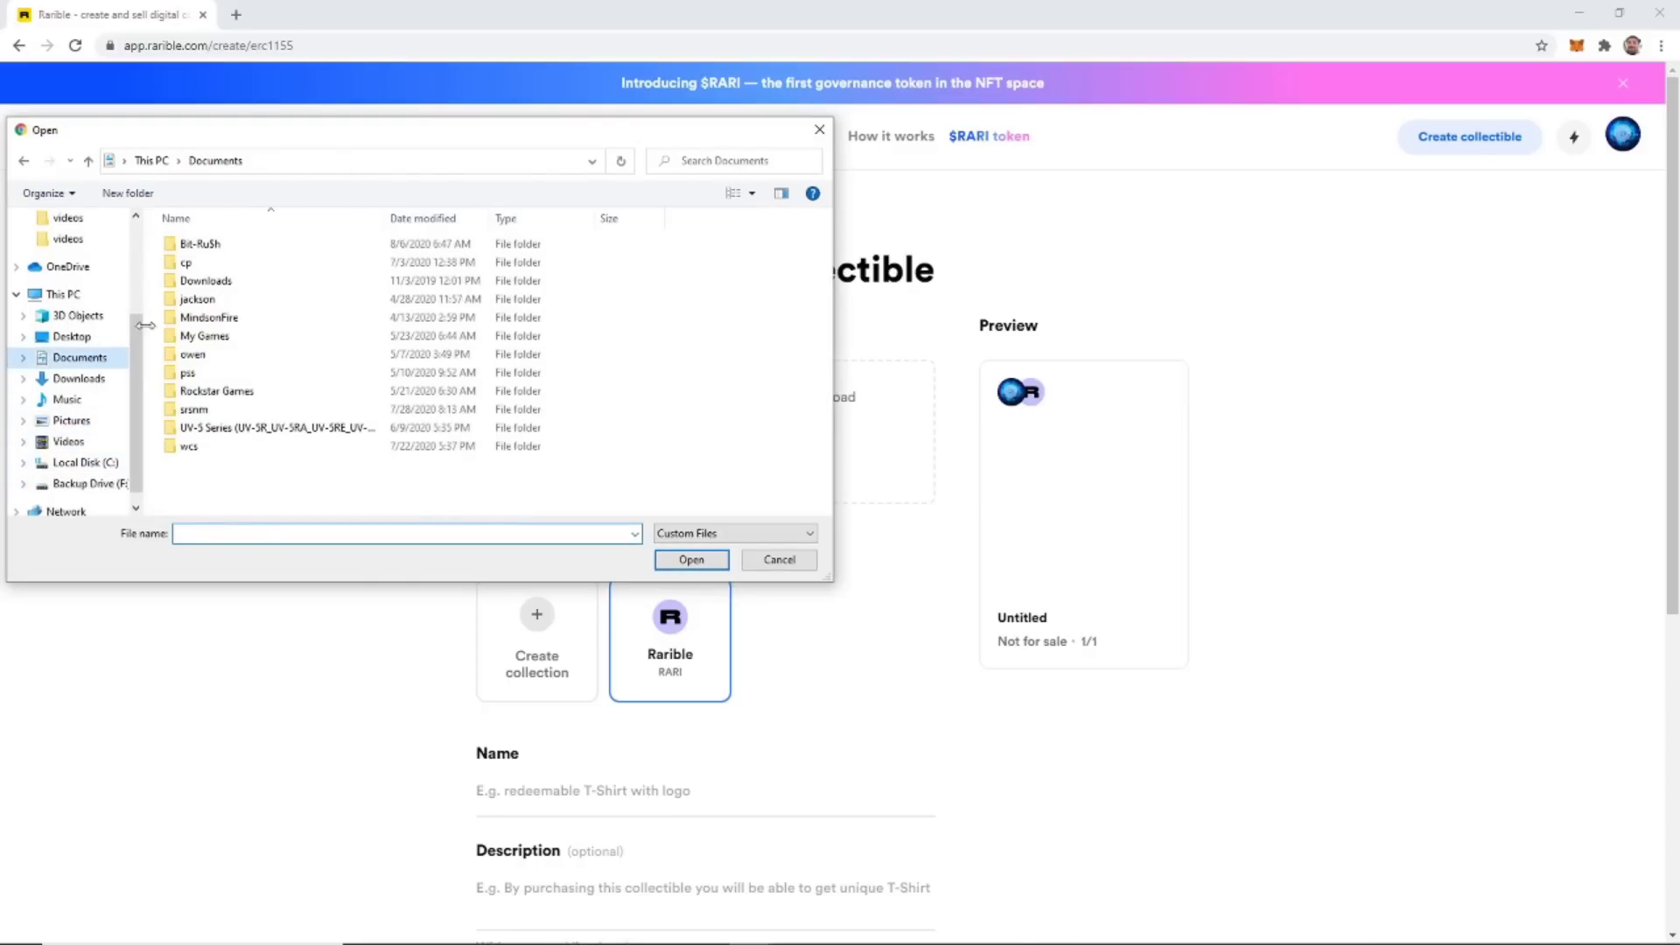
double_click(201, 245)
scroll(440, 333, "down", 10)
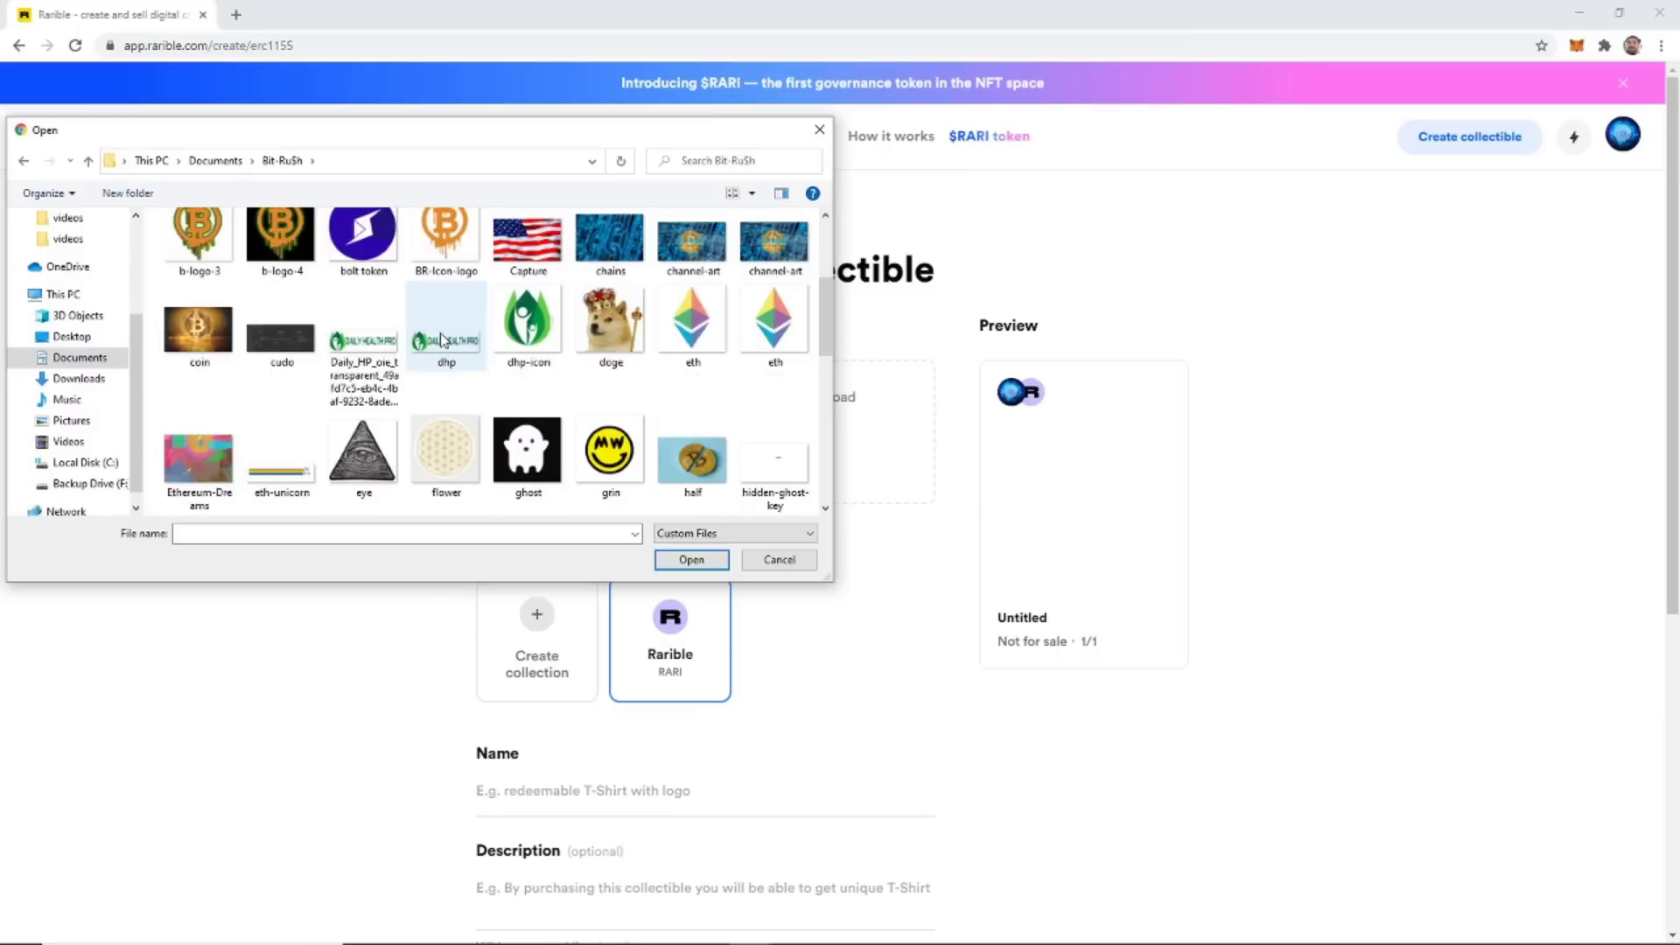
scroll(441, 340, "up", 5)
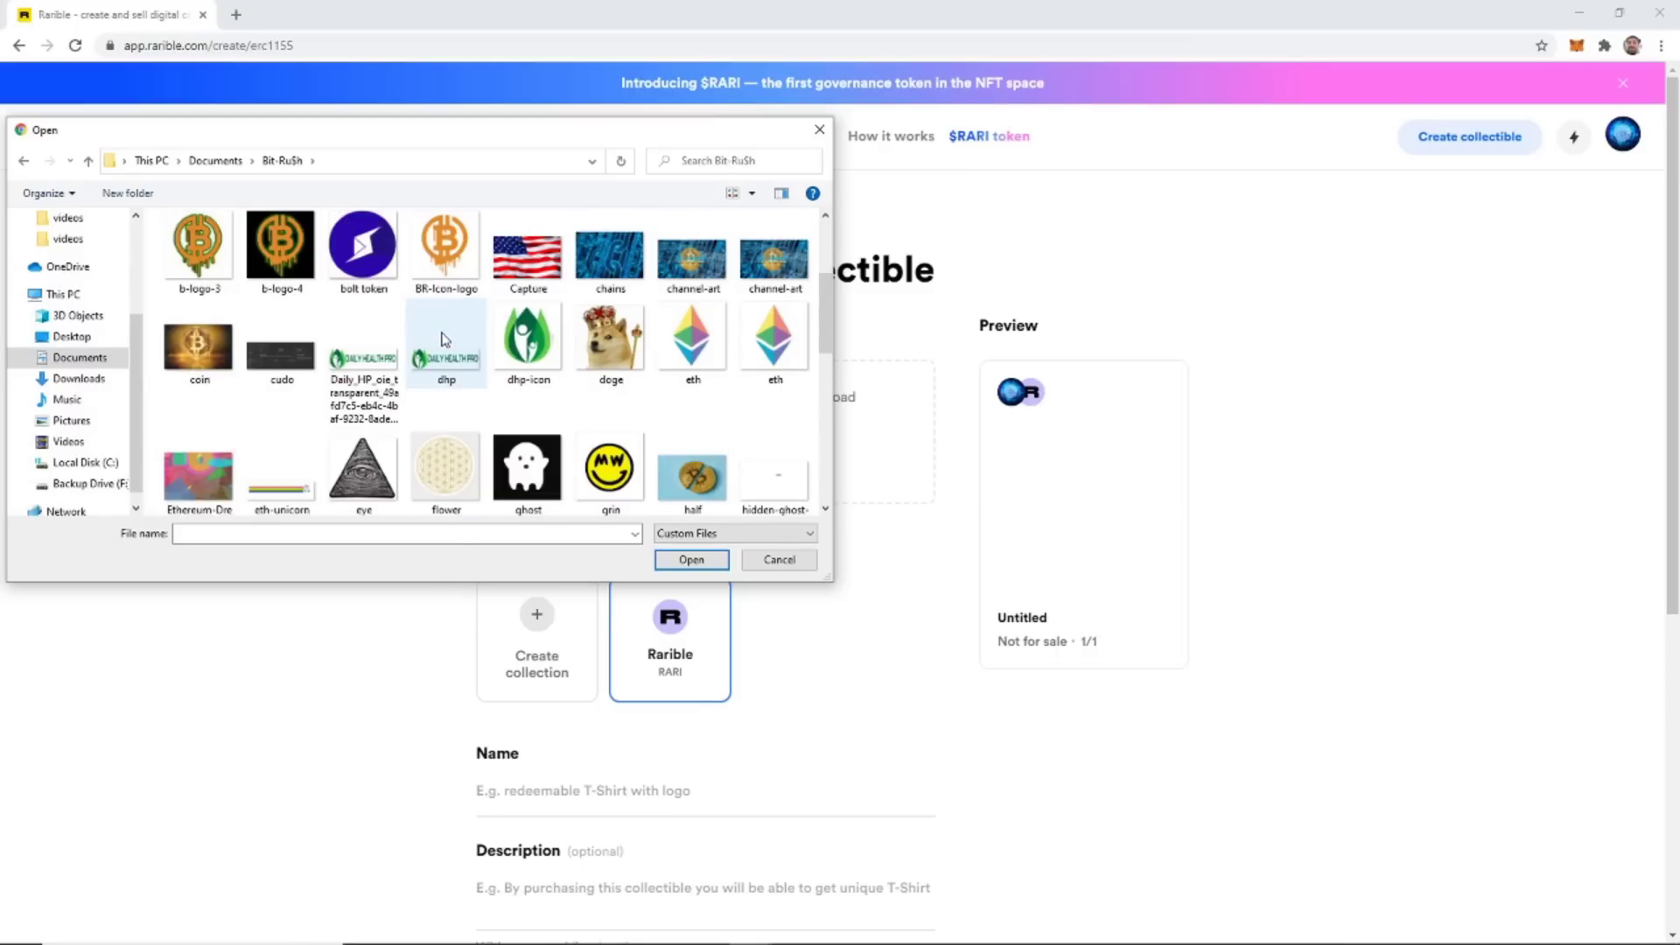
left_click(200, 460)
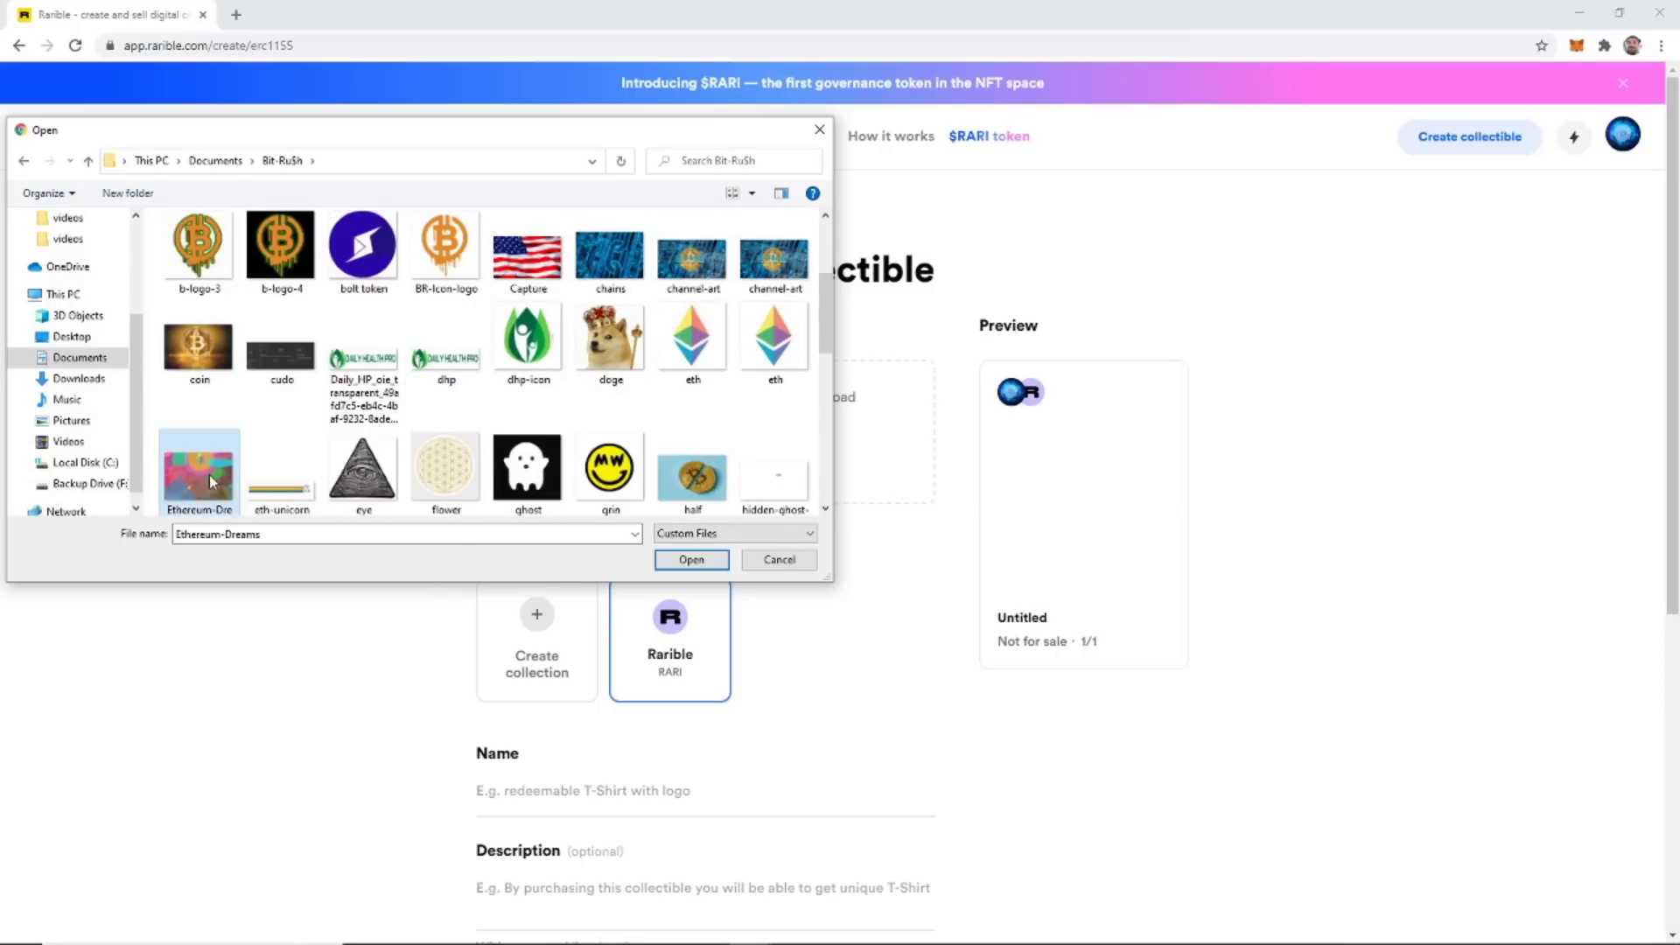
left_click(691, 559)
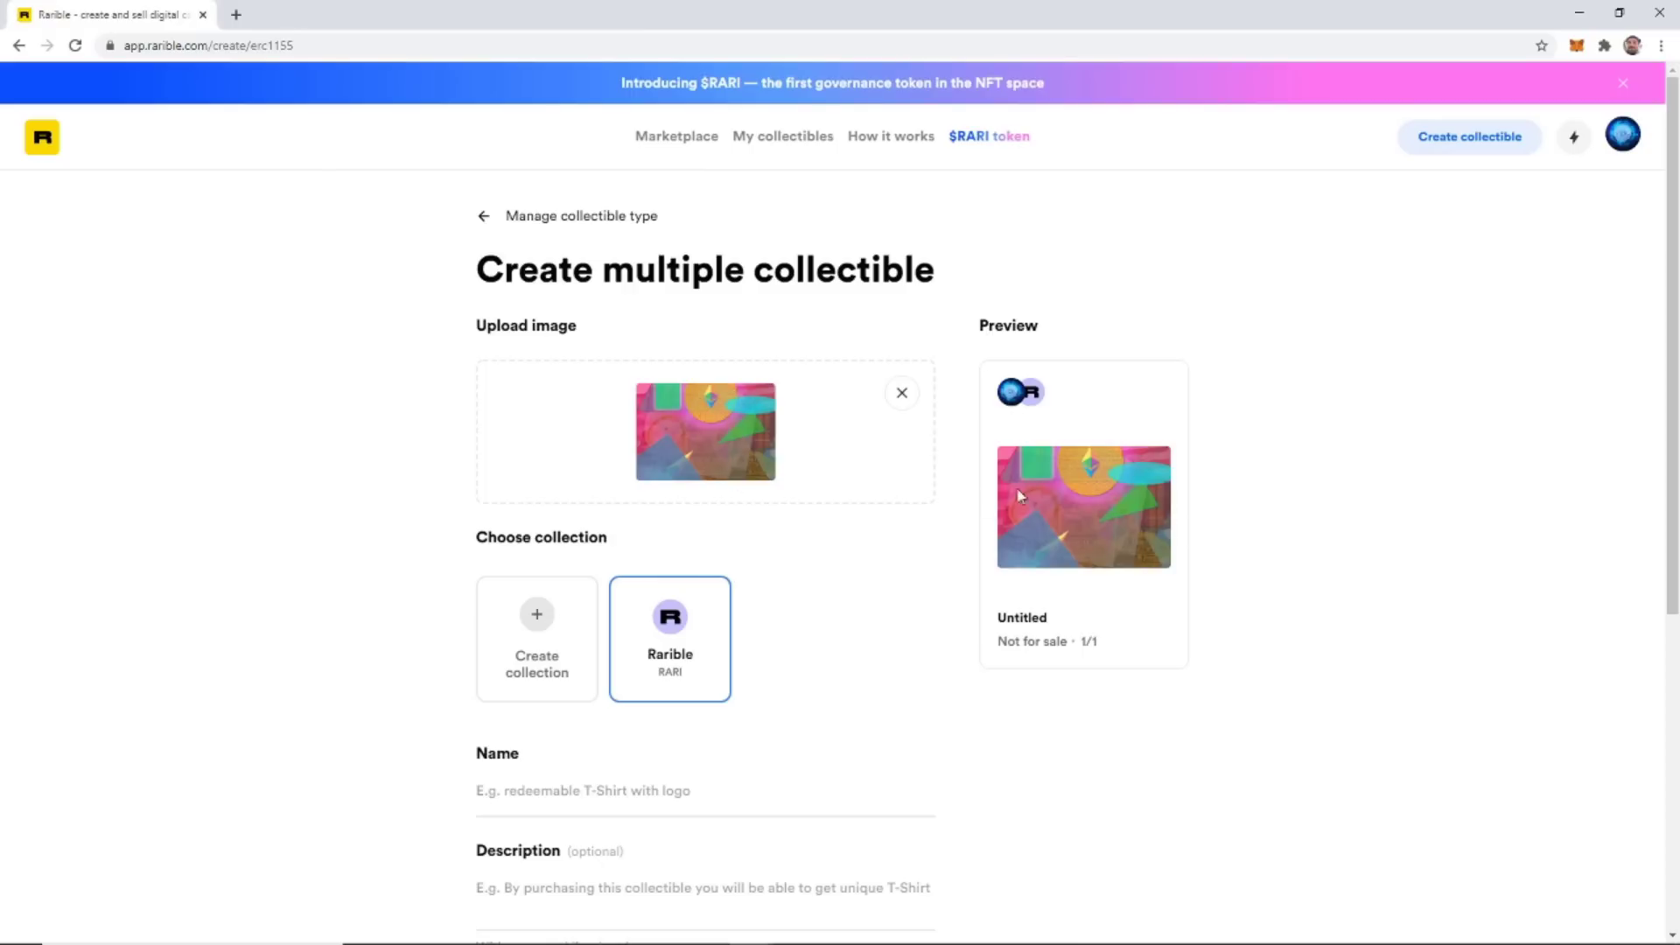
scroll(854, 567, "down", 2)
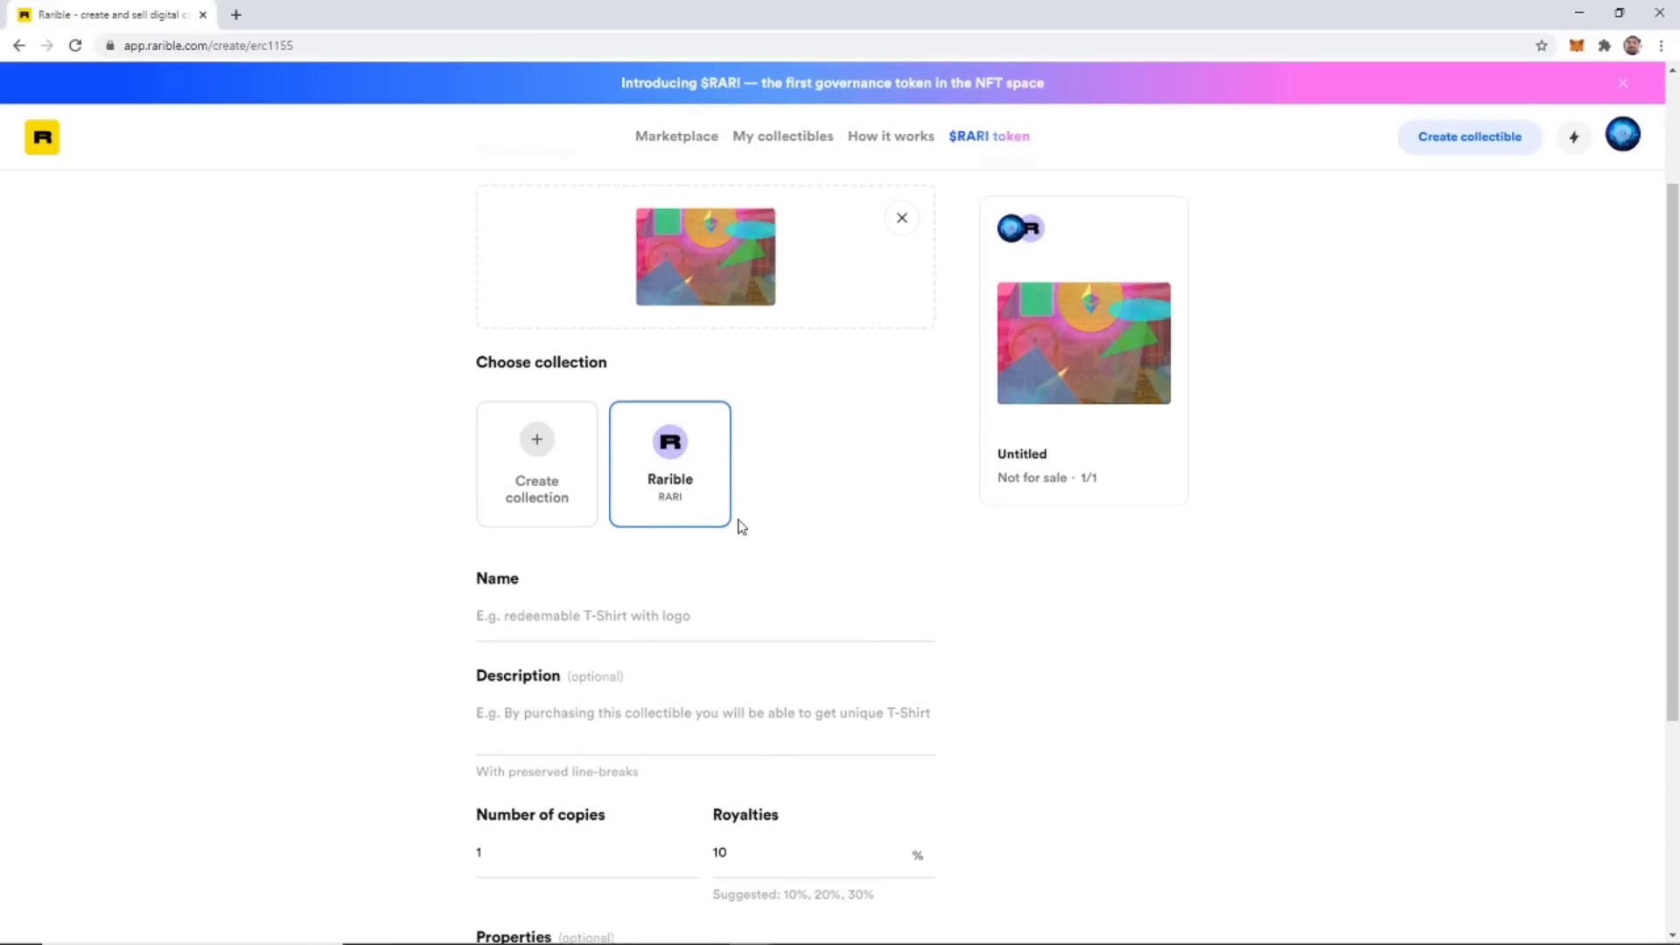
scroll(803, 521, "up", 2)
scroll(809, 523, "down", 1)
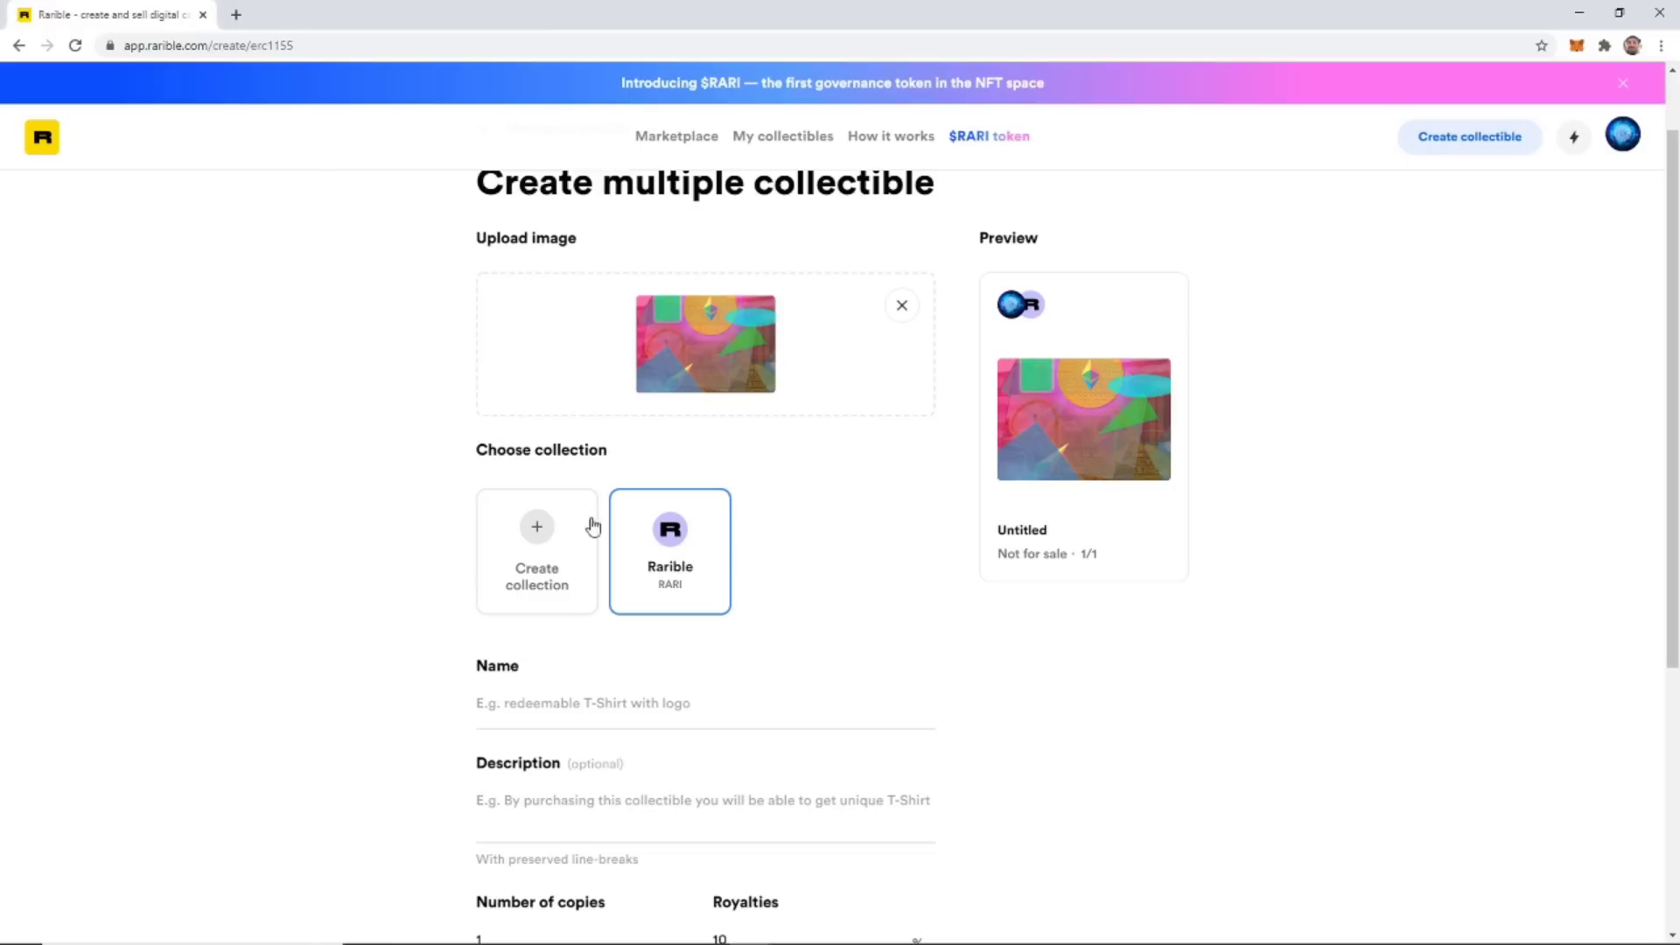
left_click(539, 565)
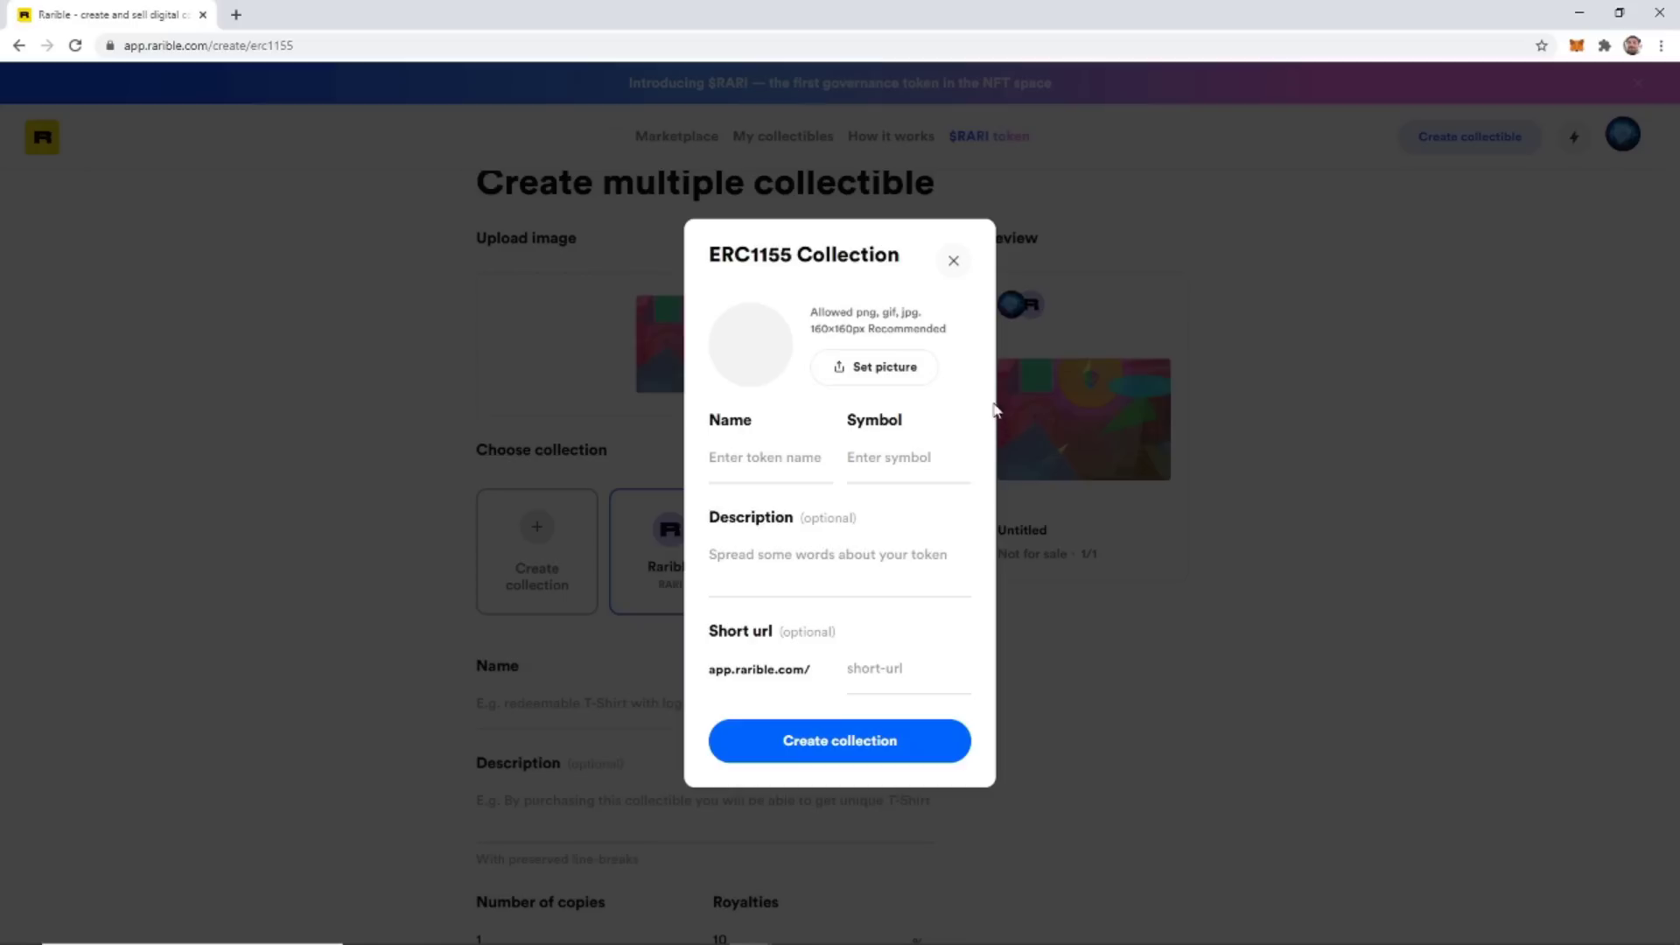
left_click(881, 371)
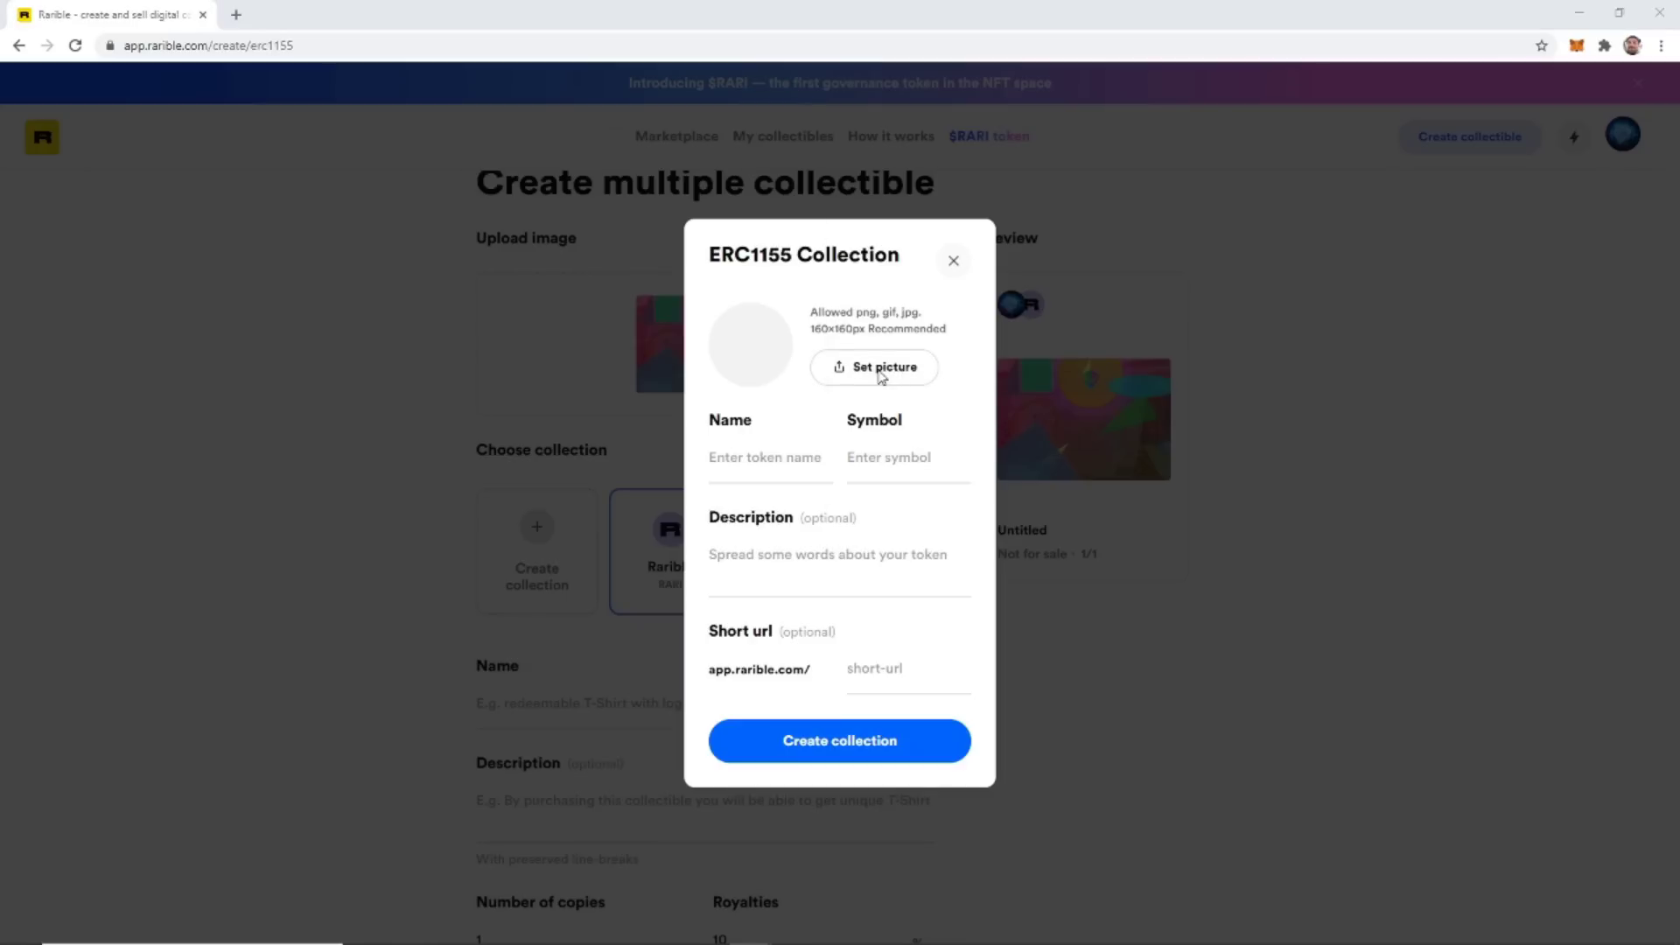
left_click(364, 366)
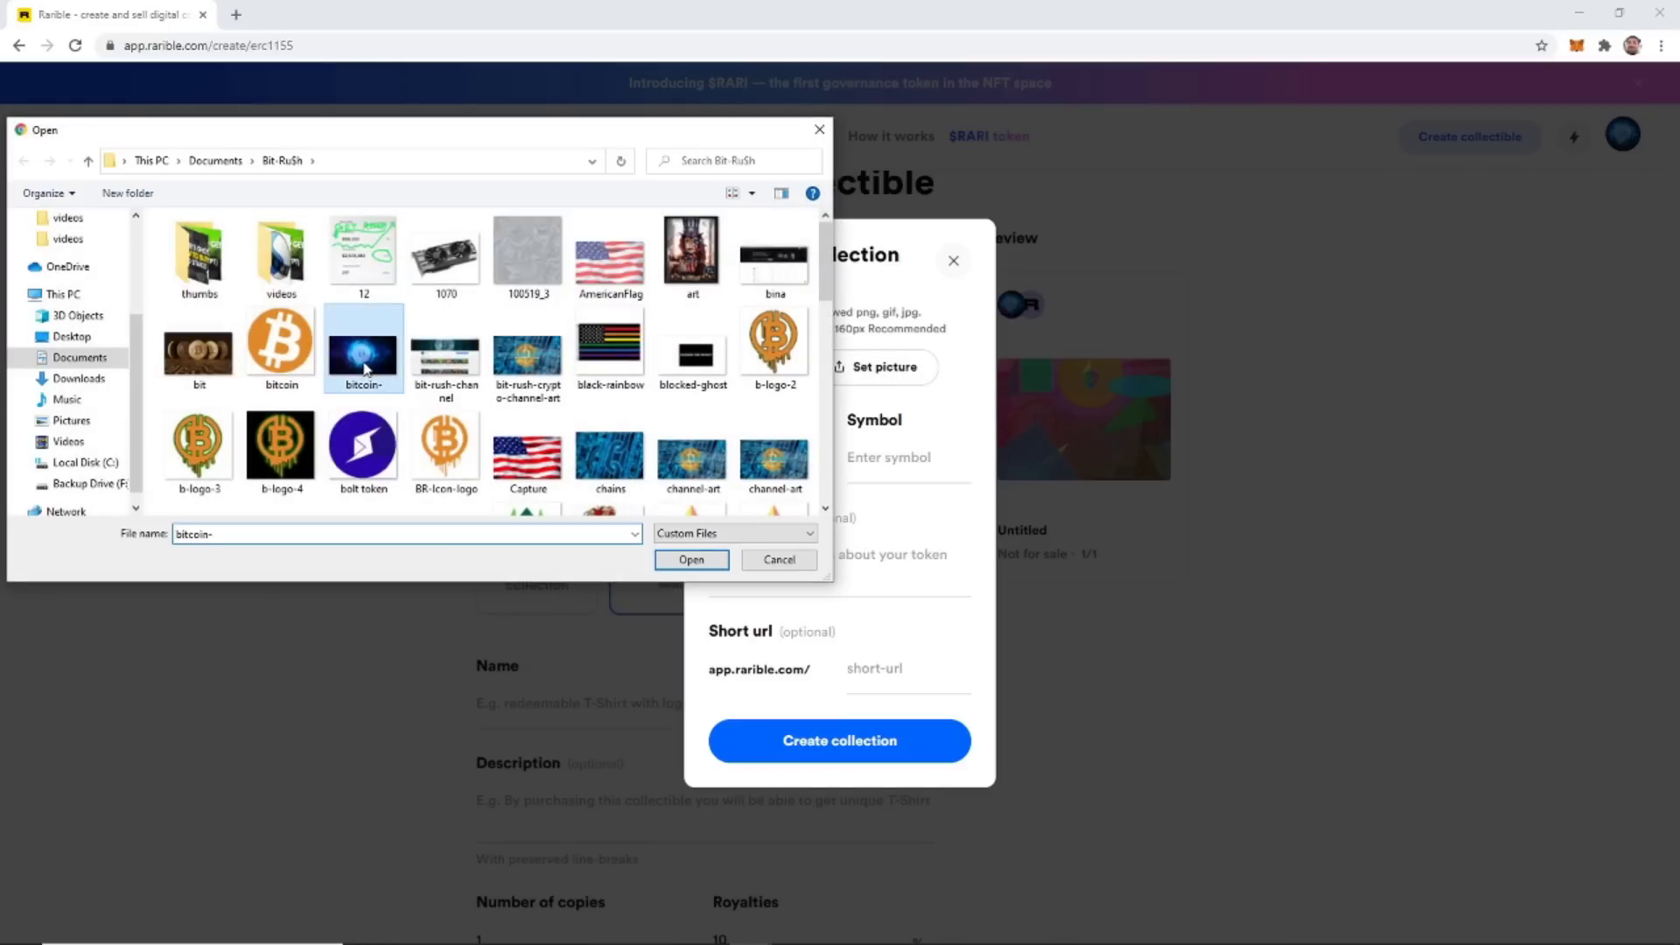
left_click(691, 561)
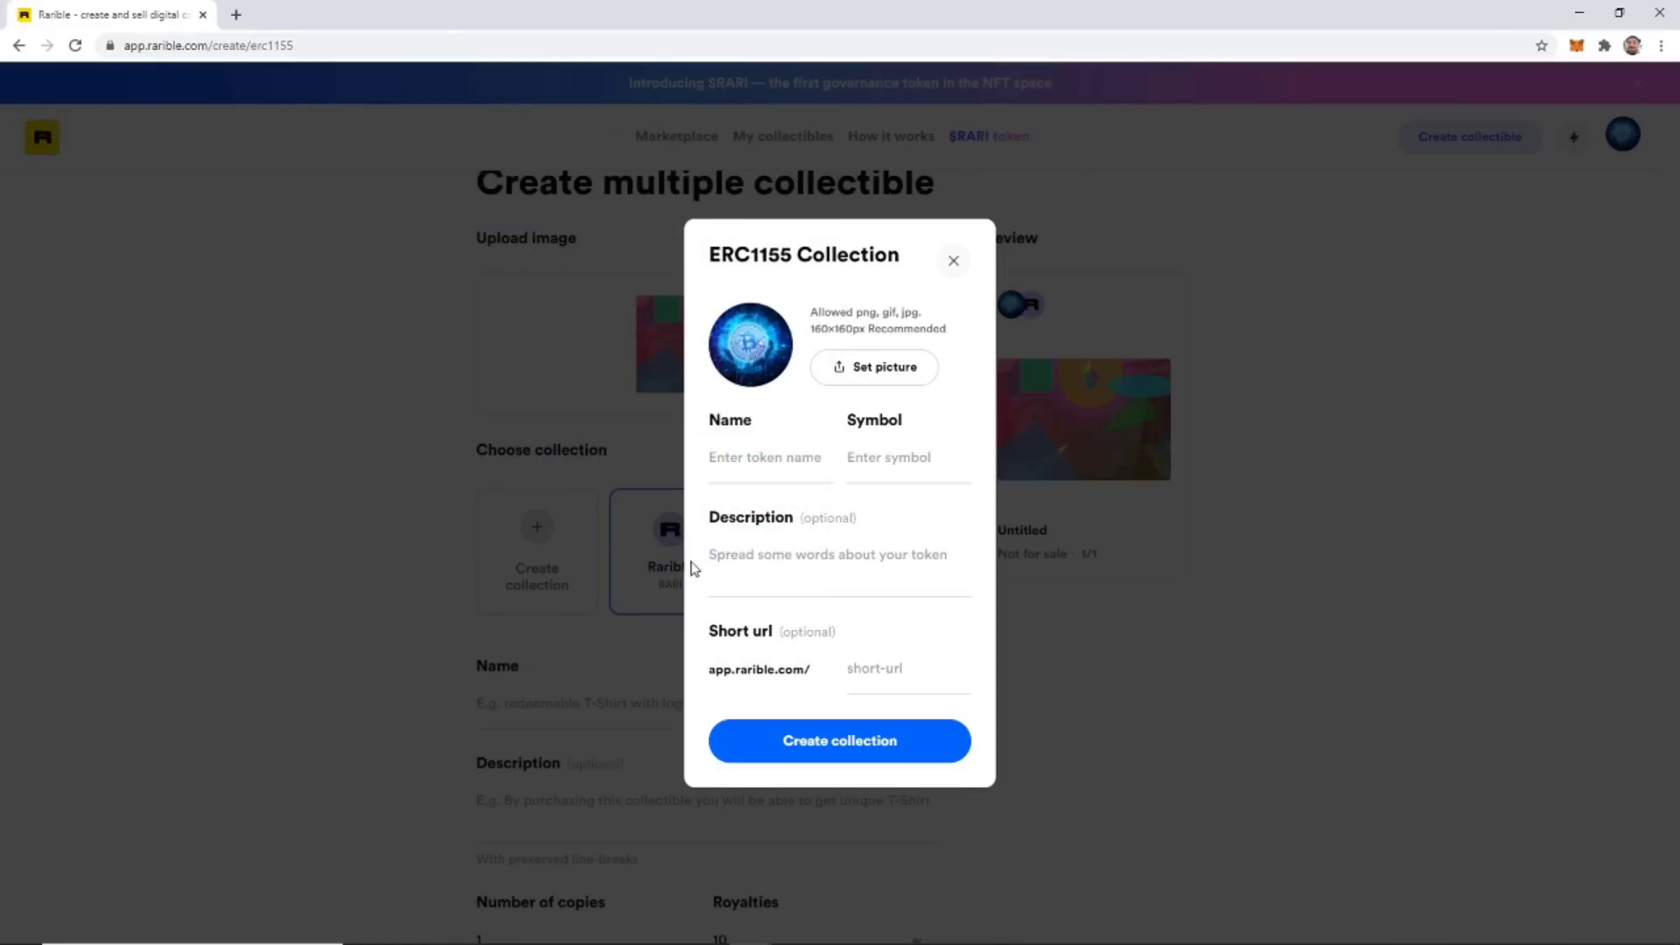
left_click(764, 464)
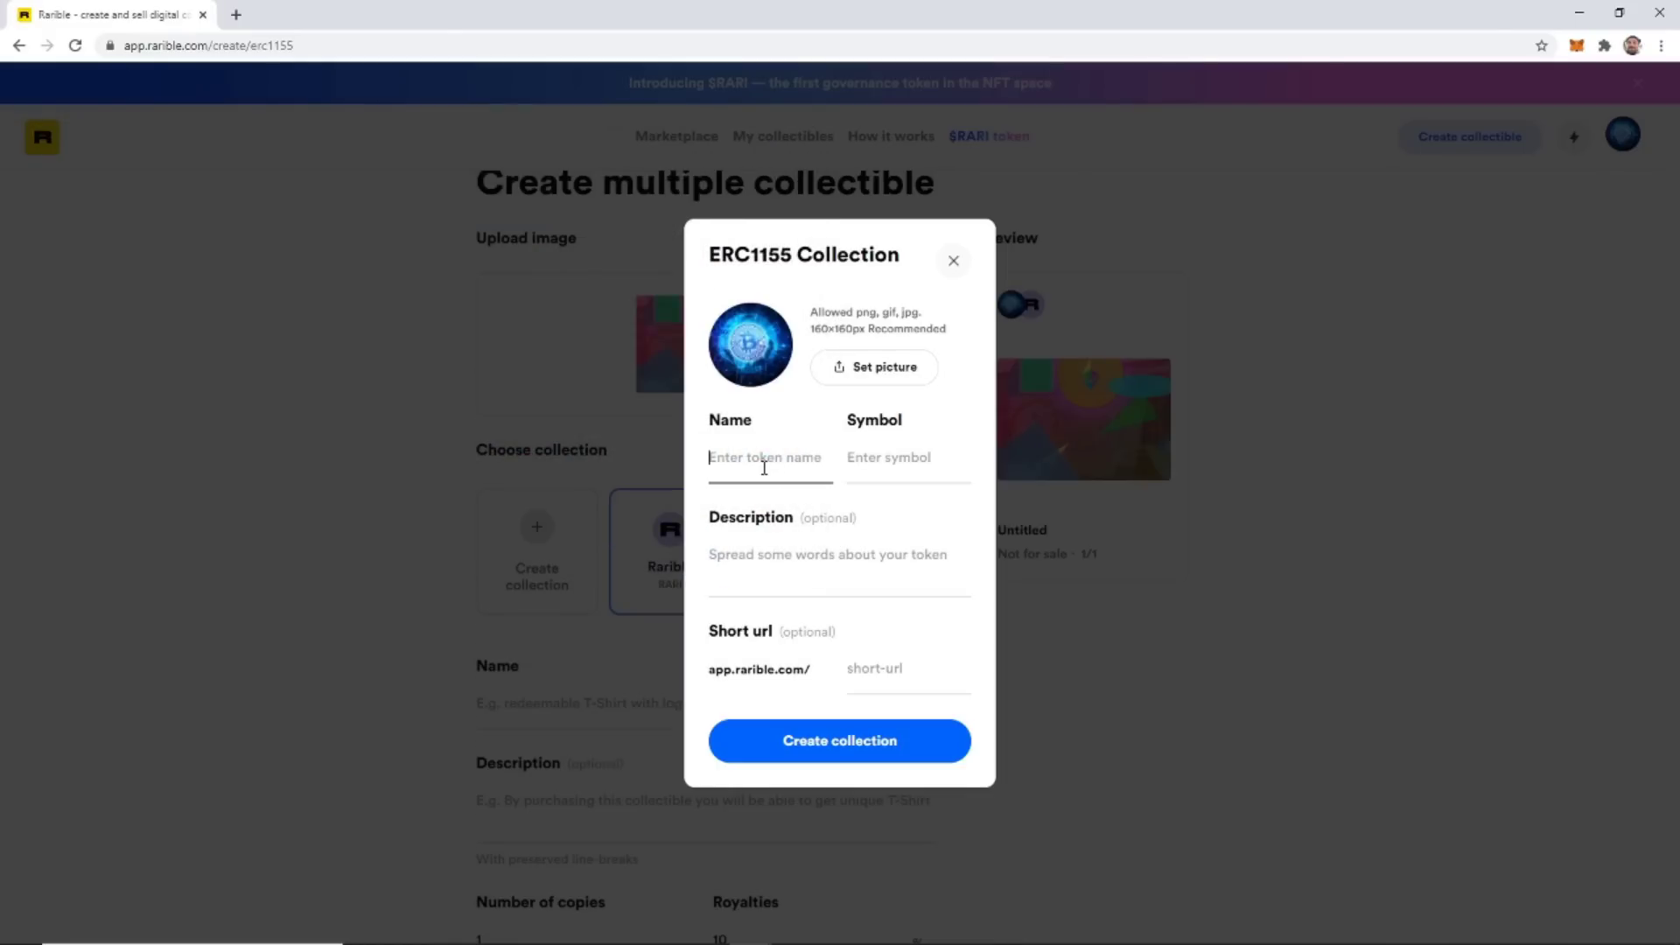
left_click(954, 264)
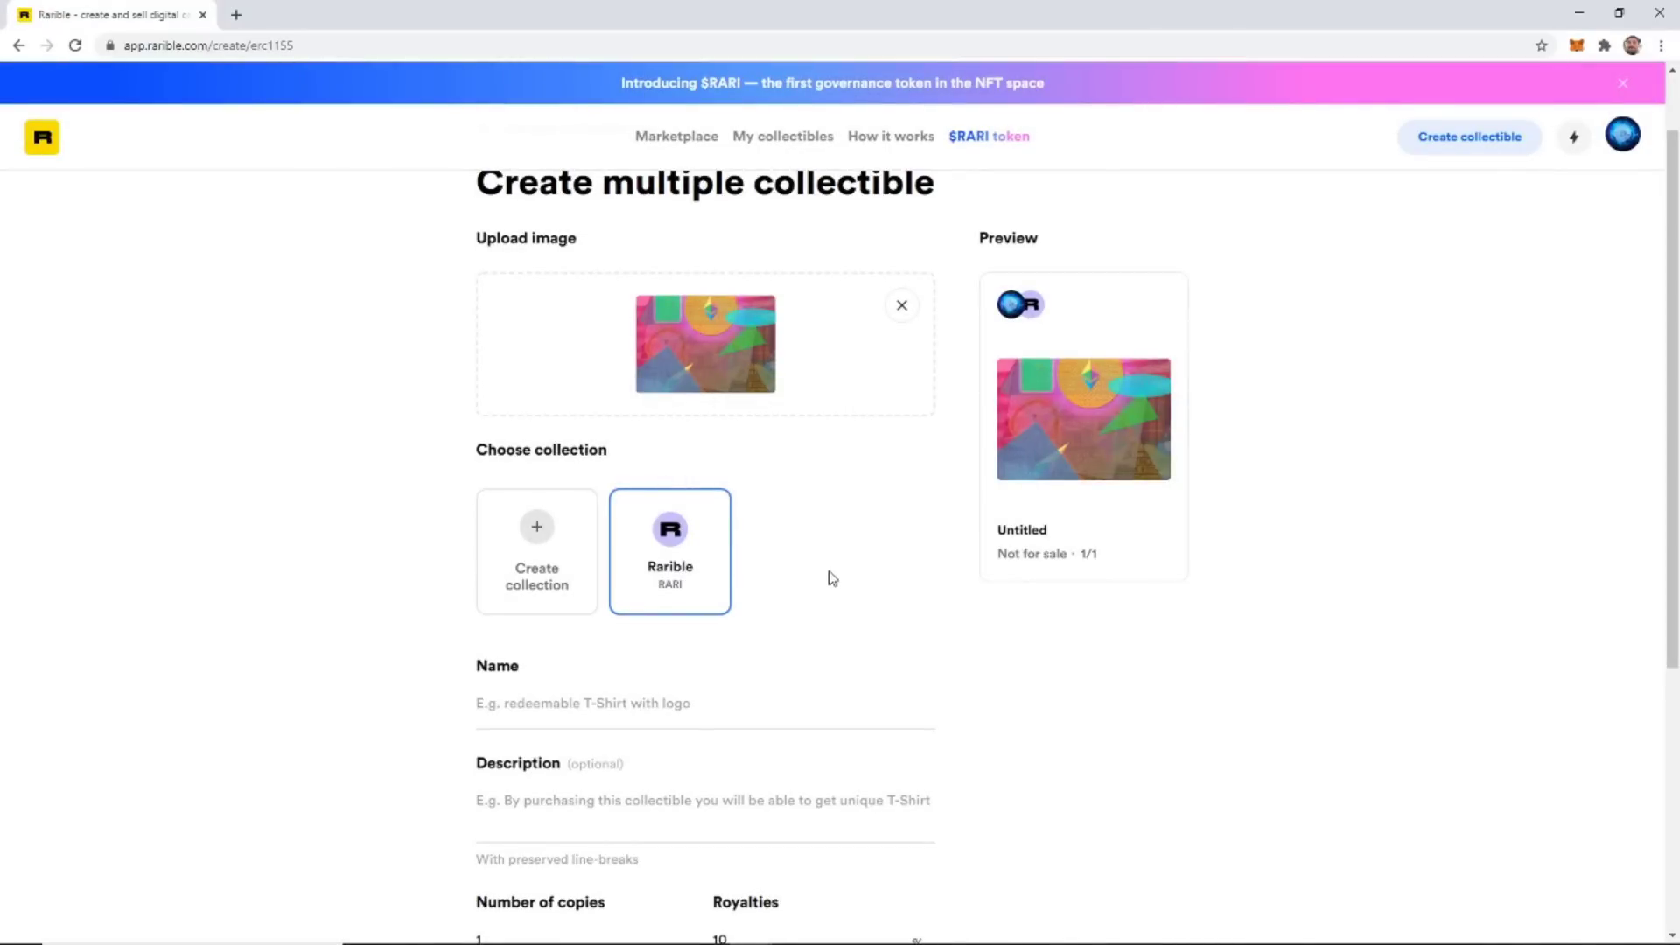
Name the collectible 'Ethereum Dreams' and describe it as 'Do you have dreams of Ethereum on the moon?!'.
scroll(819, 566, "down", 2)
scroll(806, 556, "up", 3)
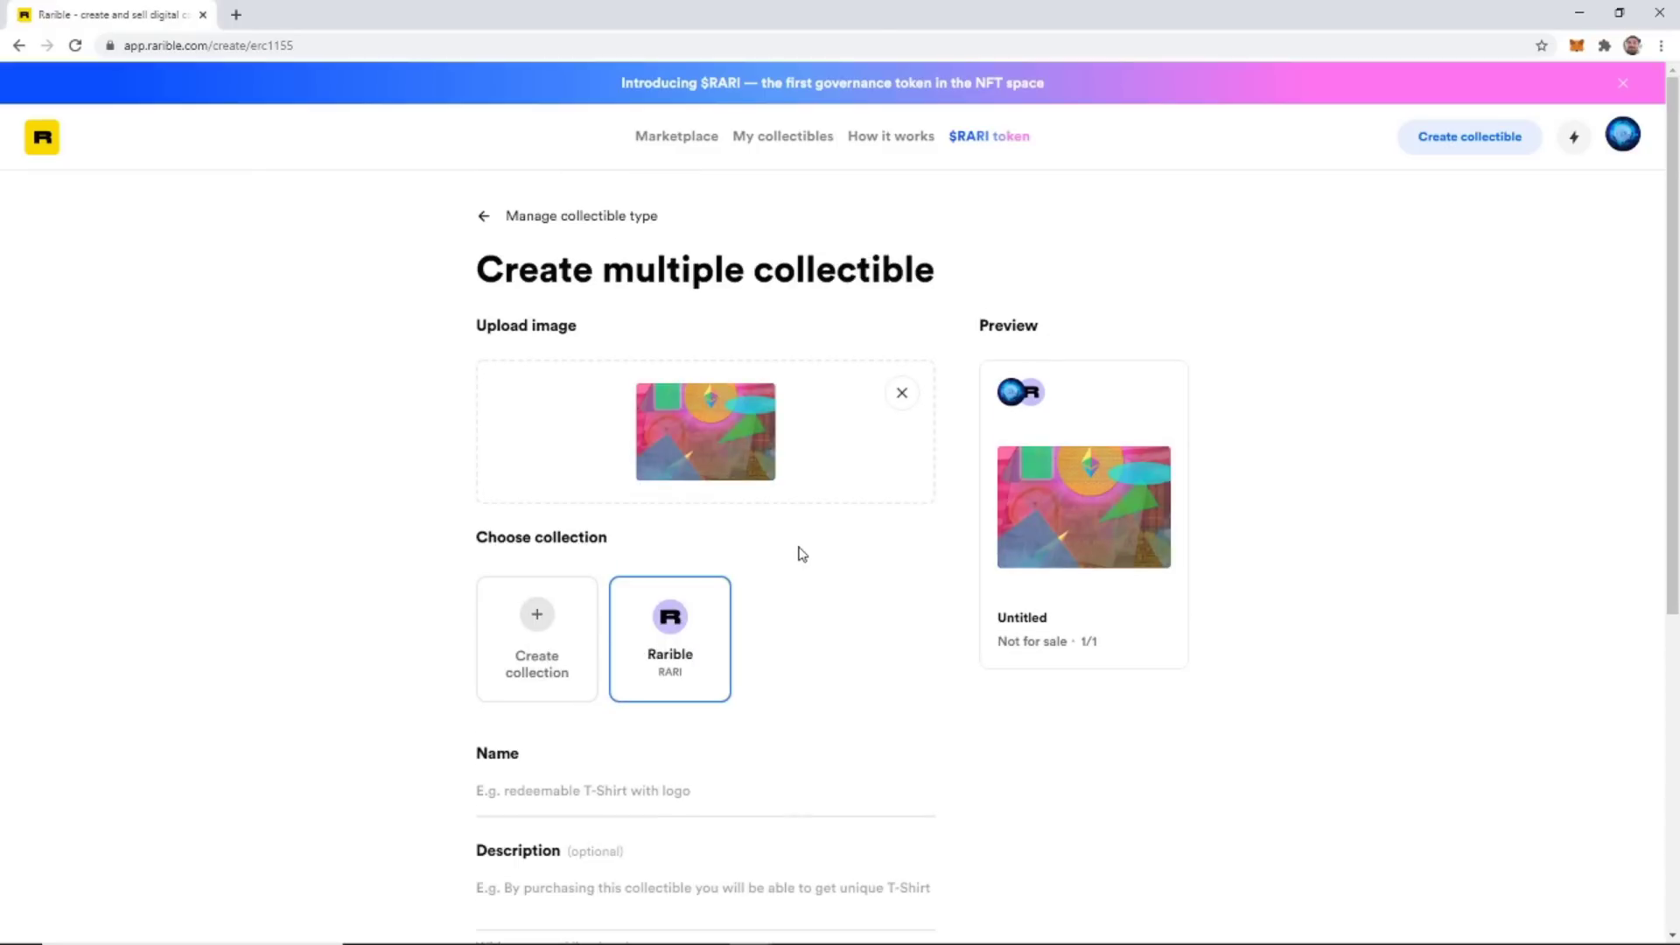
scroll(801, 551, "down", 4)
scroll(882, 581, "up", 4)
scroll(878, 619, "down", 5)
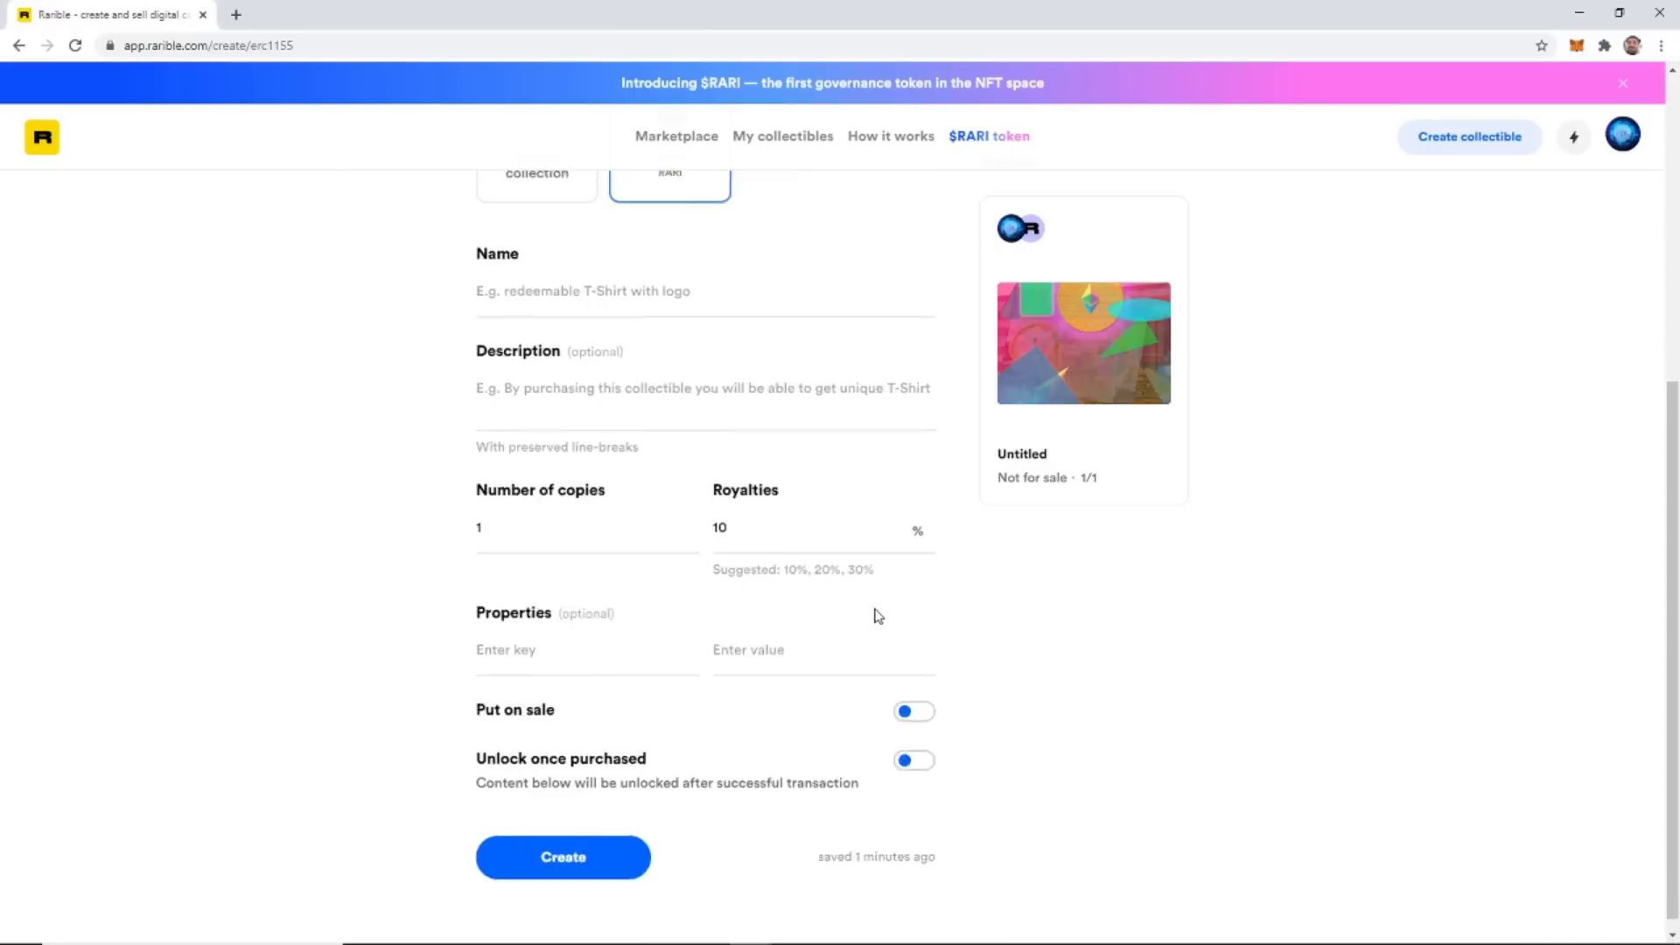
scroll(875, 611, "up", 3)
scroll(805, 591, "down", 1)
left_click(567, 464)
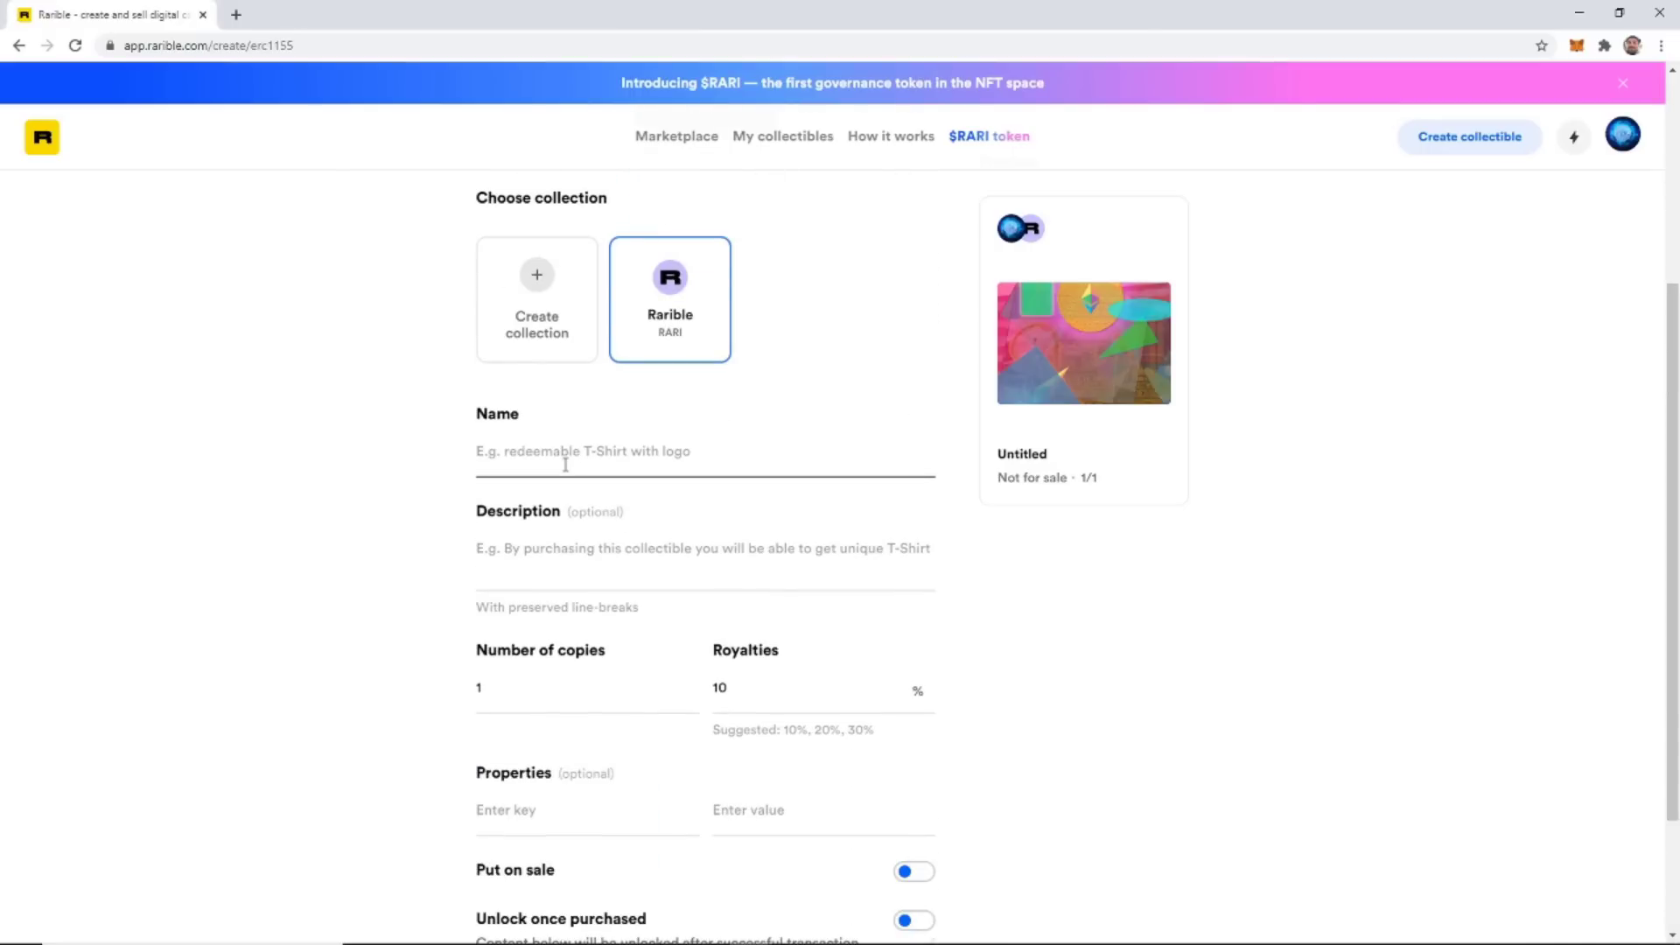
type("Eth")
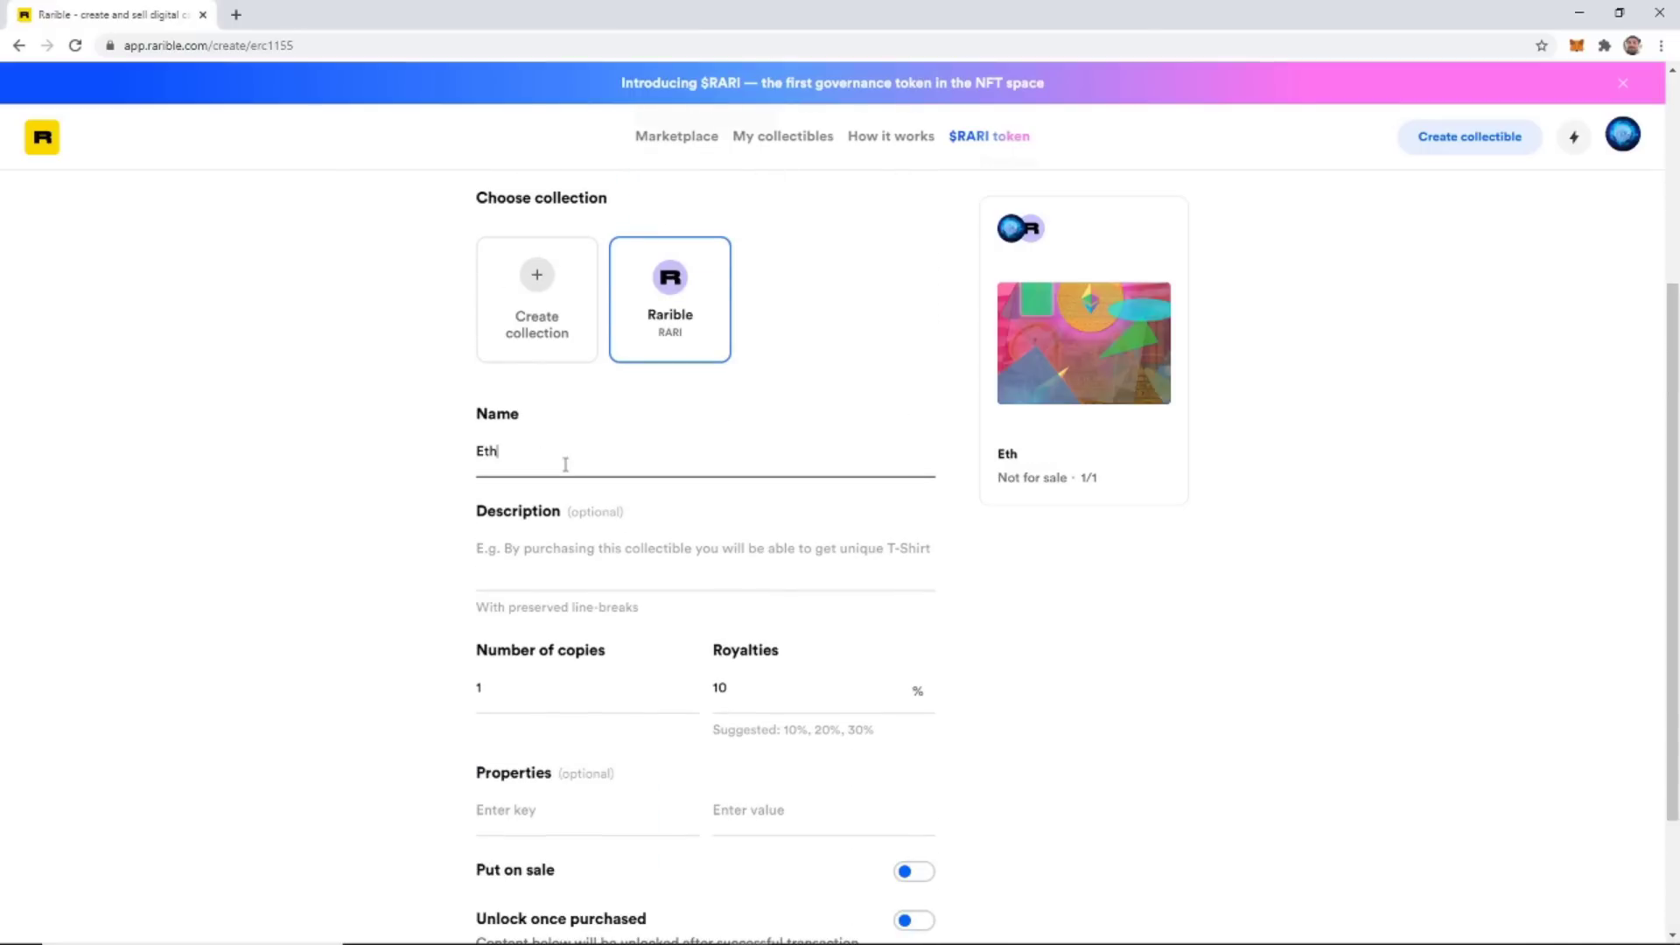
type("ereum Dreams")
left_click(540, 569)
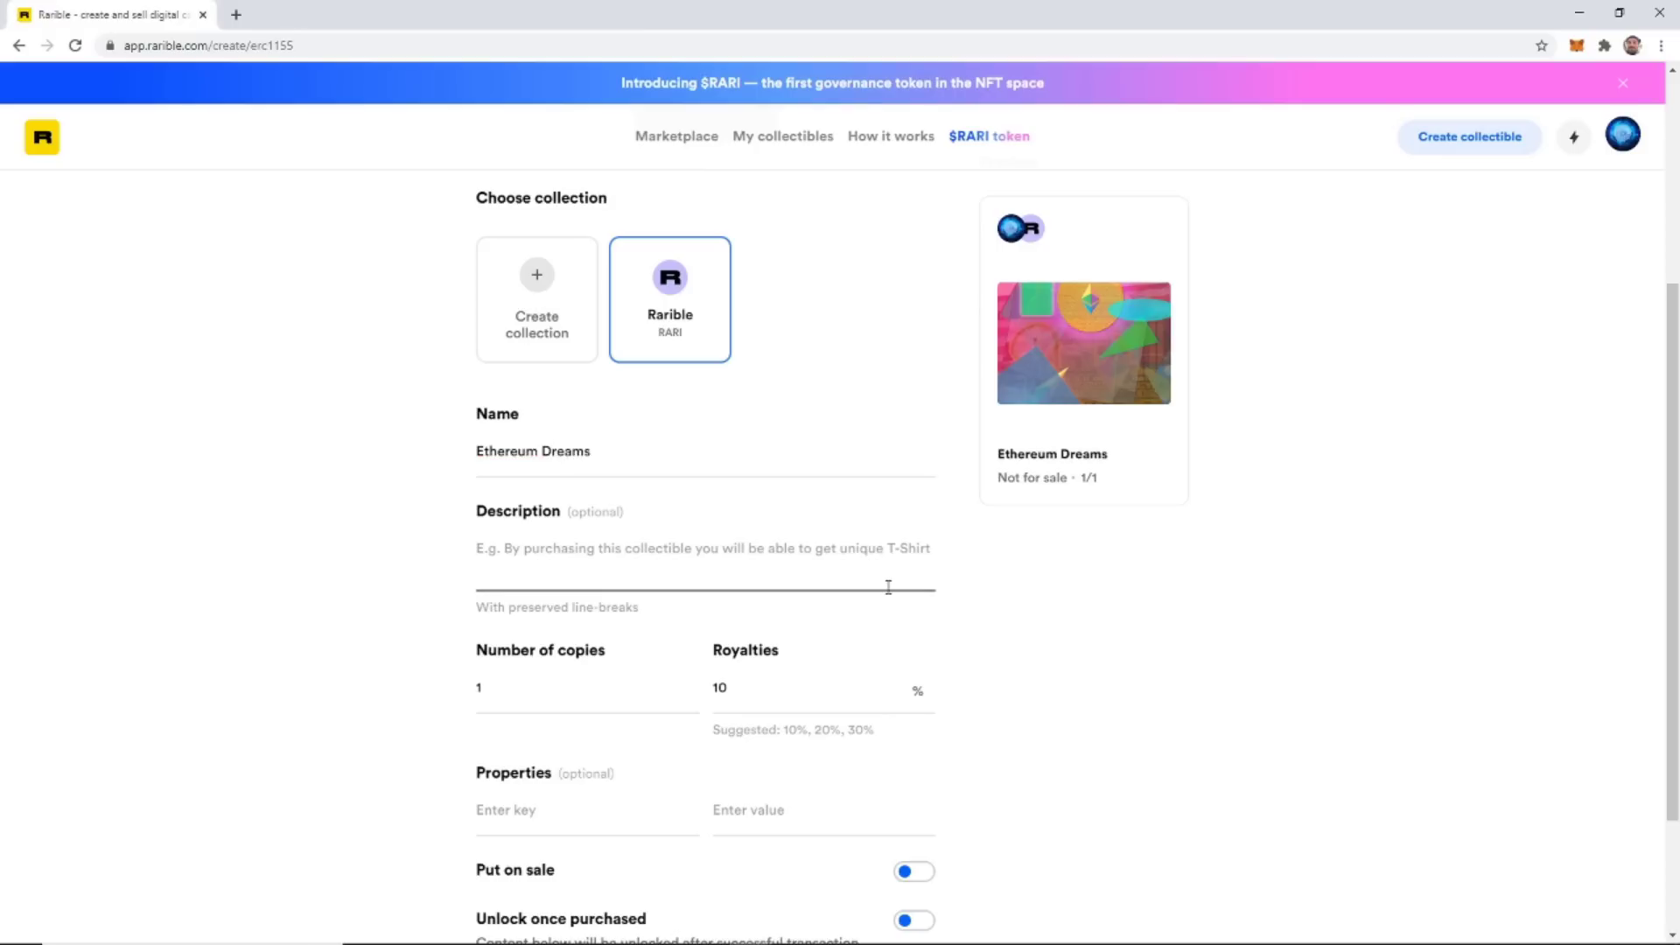
type("Do you")
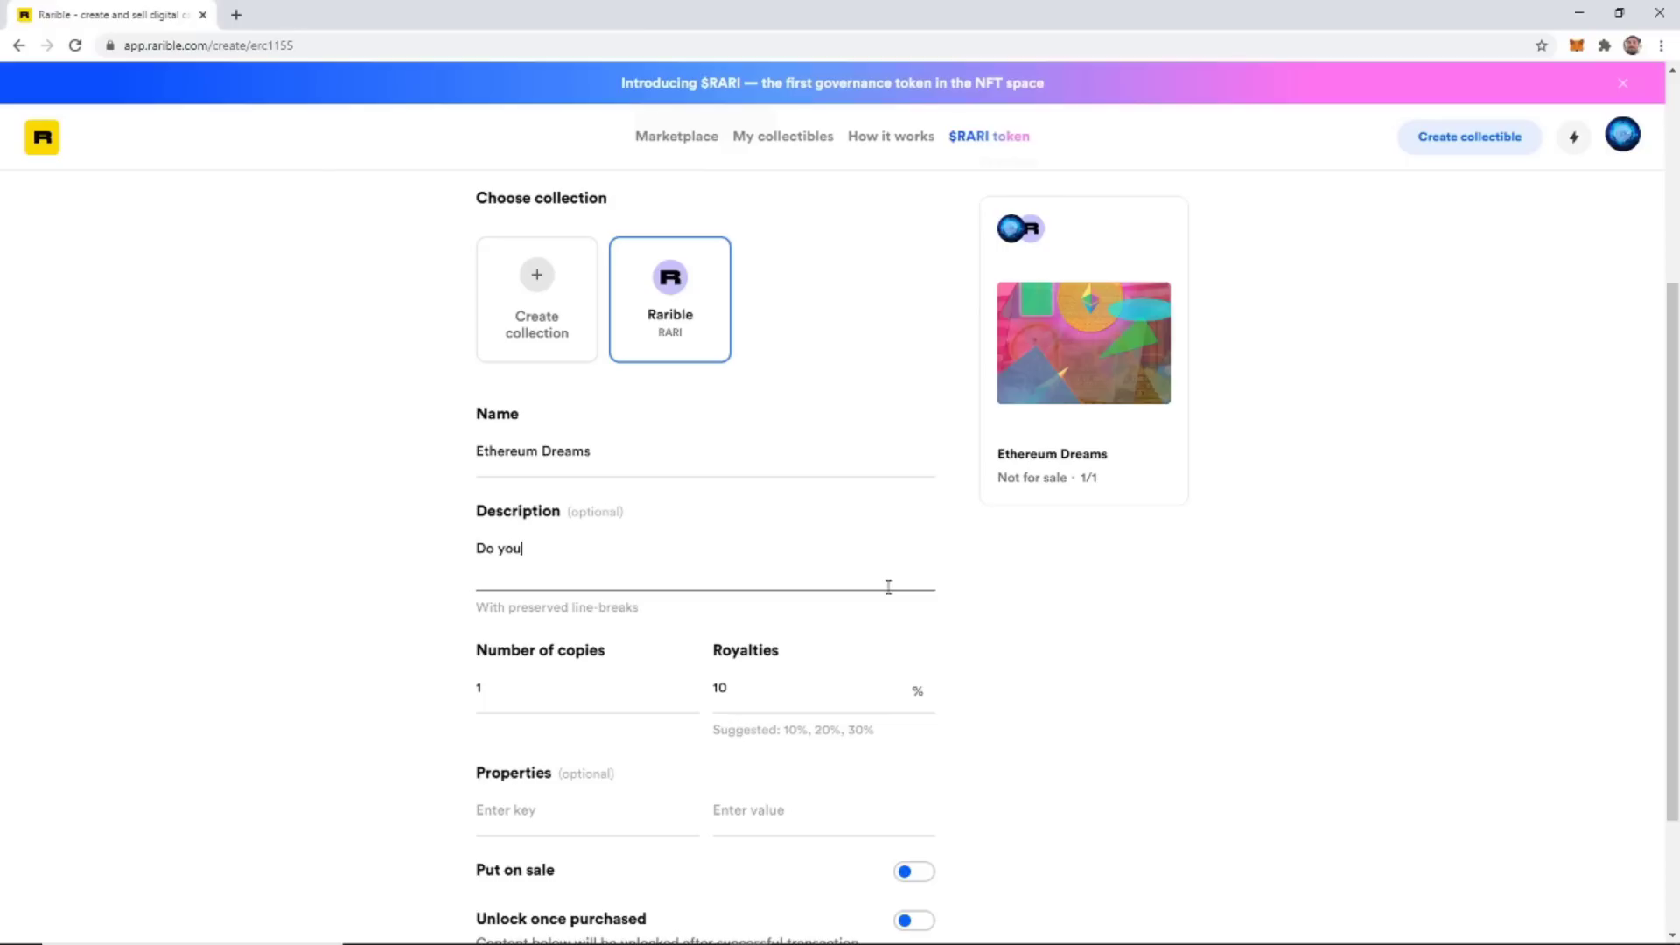
type(" have dreams of Ethereum on")
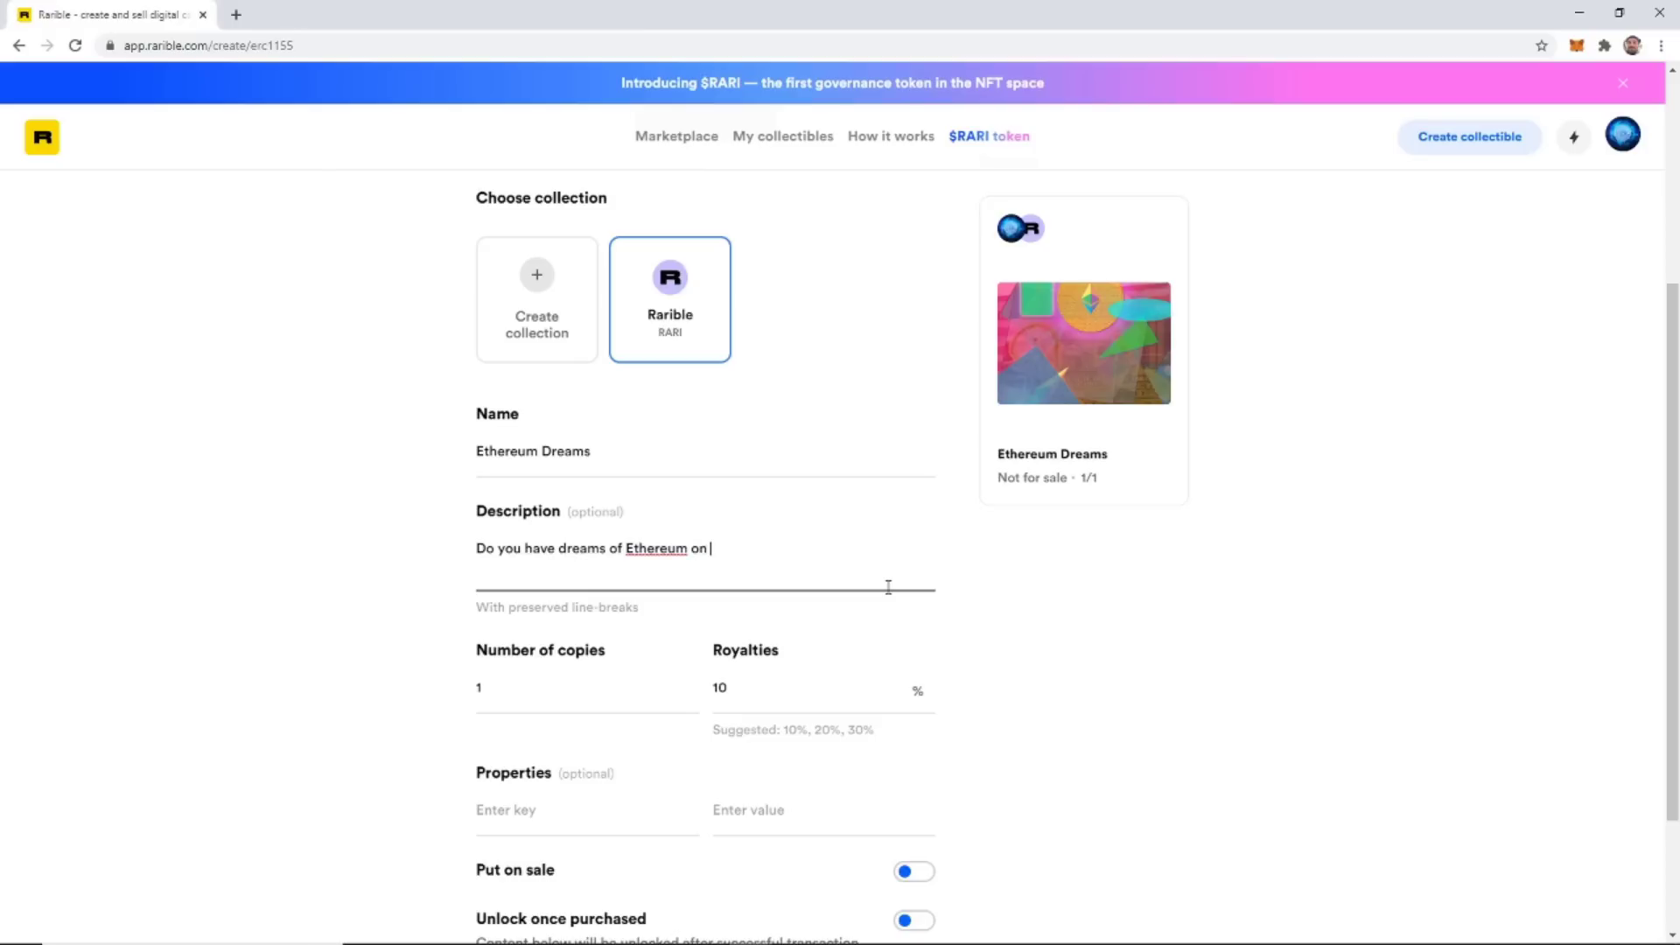
type(" the moon?!")
Set the number of copies to 13.
left_click(1078, 616)
scroll(1037, 573, "down", 1)
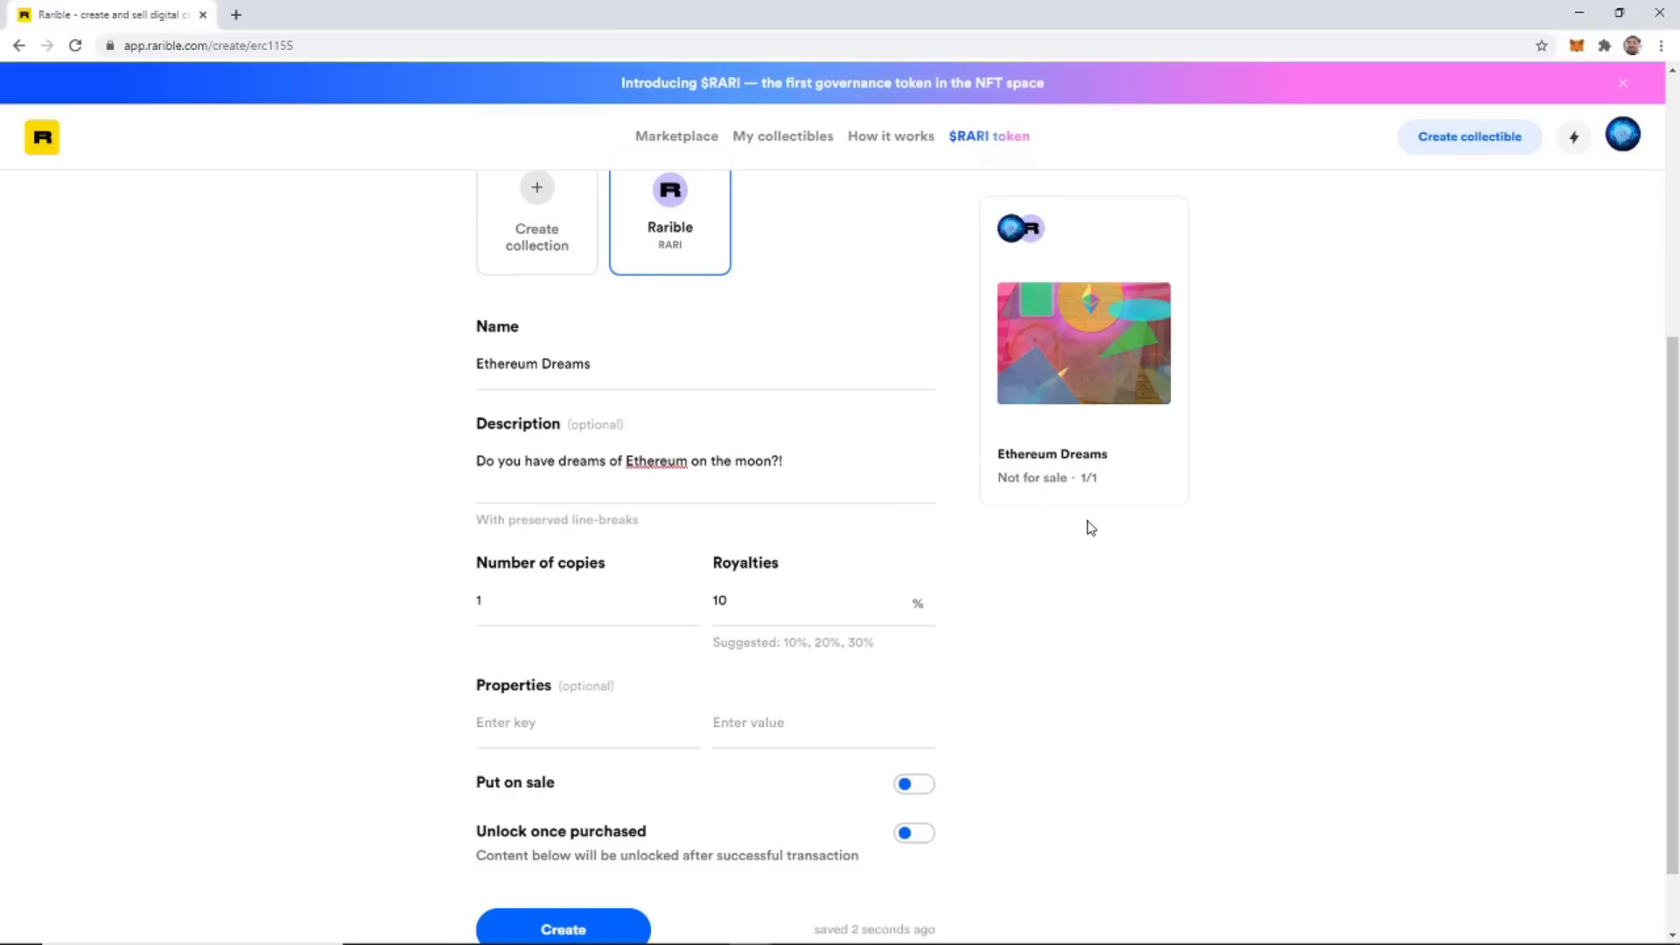
scroll(882, 487, "down", 1)
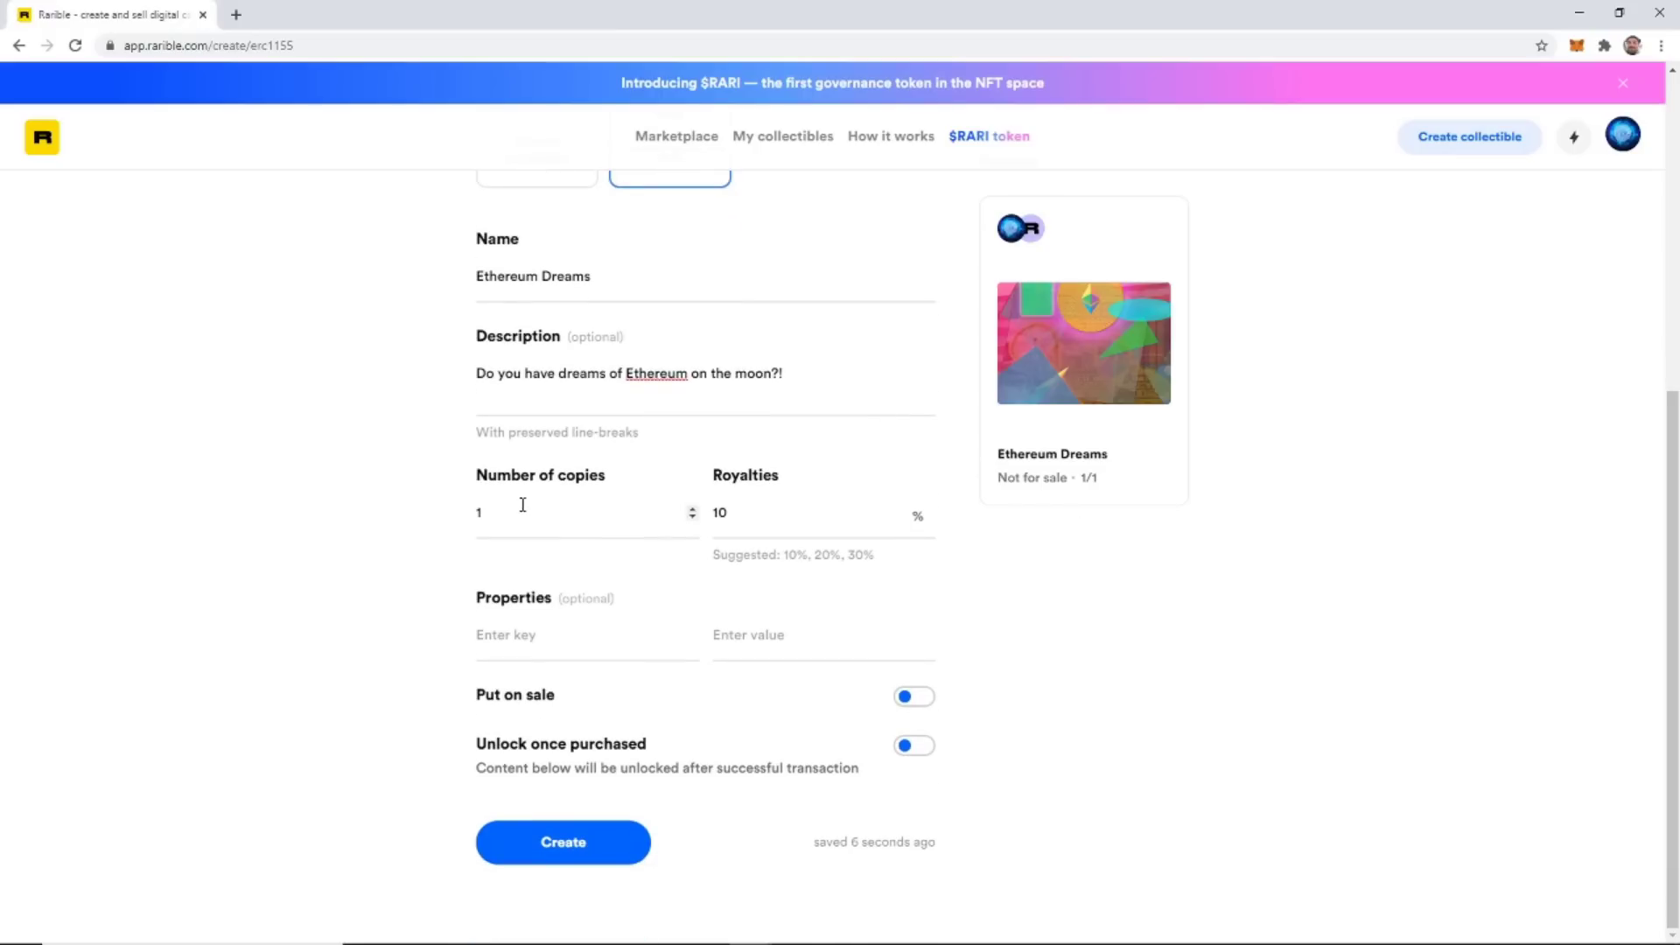
left_click(481, 514)
double_click(480, 513)
type("3")
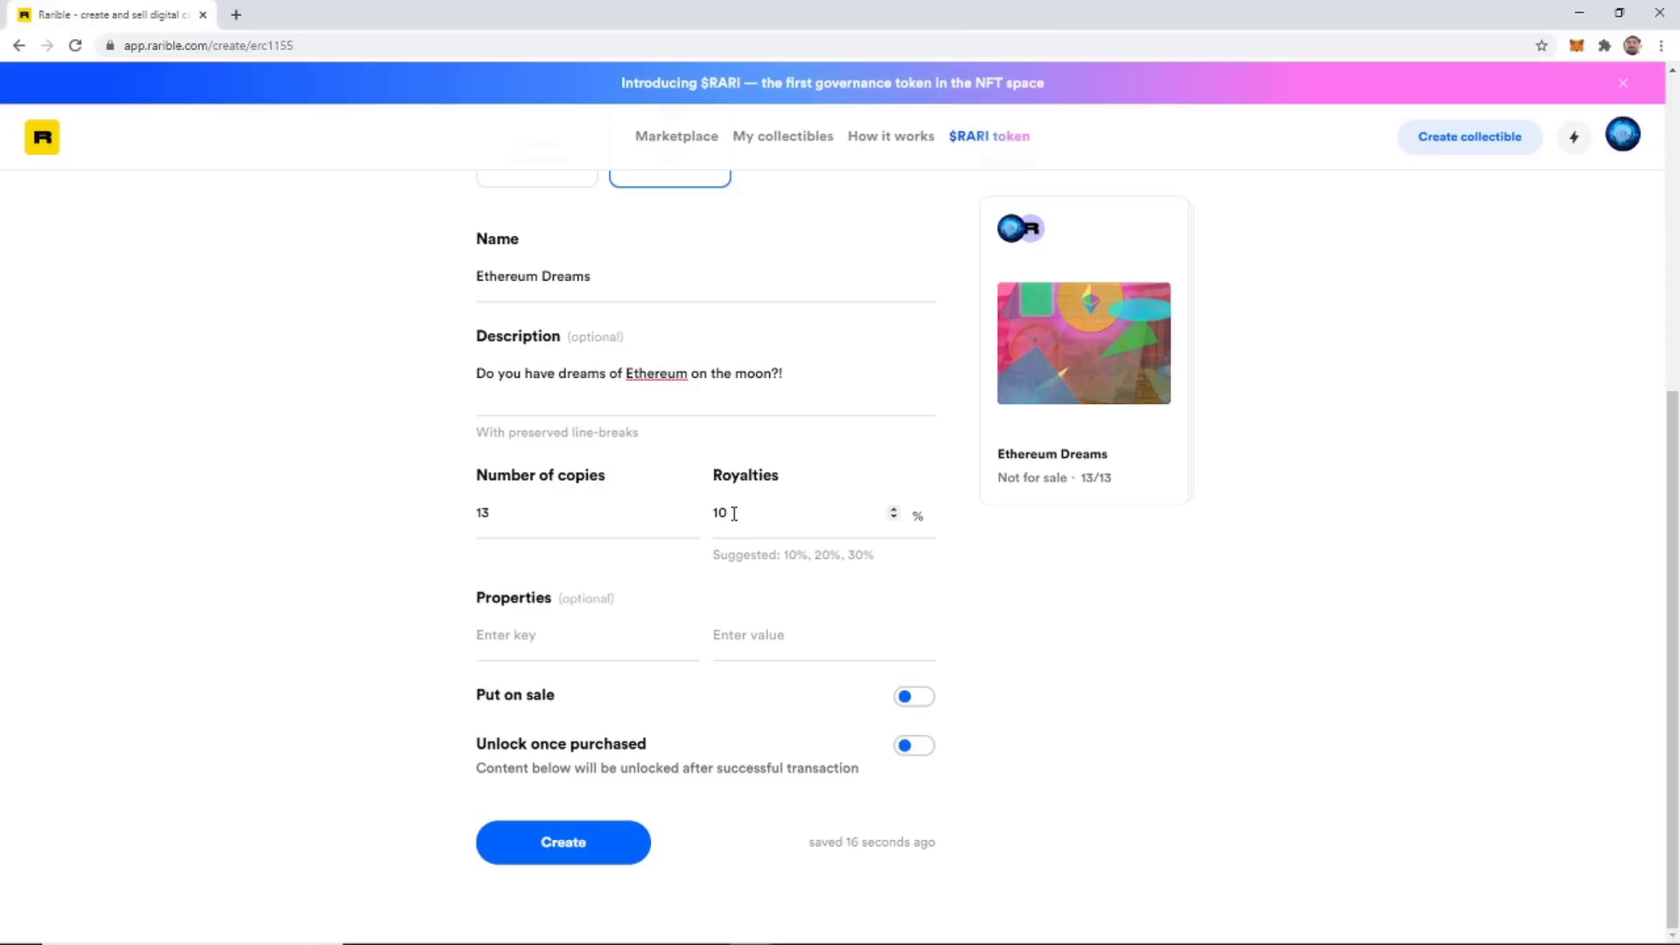
Keep royalties at 10% and leave the property fields empty.
left_click_drag(728, 513, 716, 518)
type("10")
left_click_drag(733, 513, 718, 514)
left_click(967, 577)
left_click(561, 646)
left_click(717, 639)
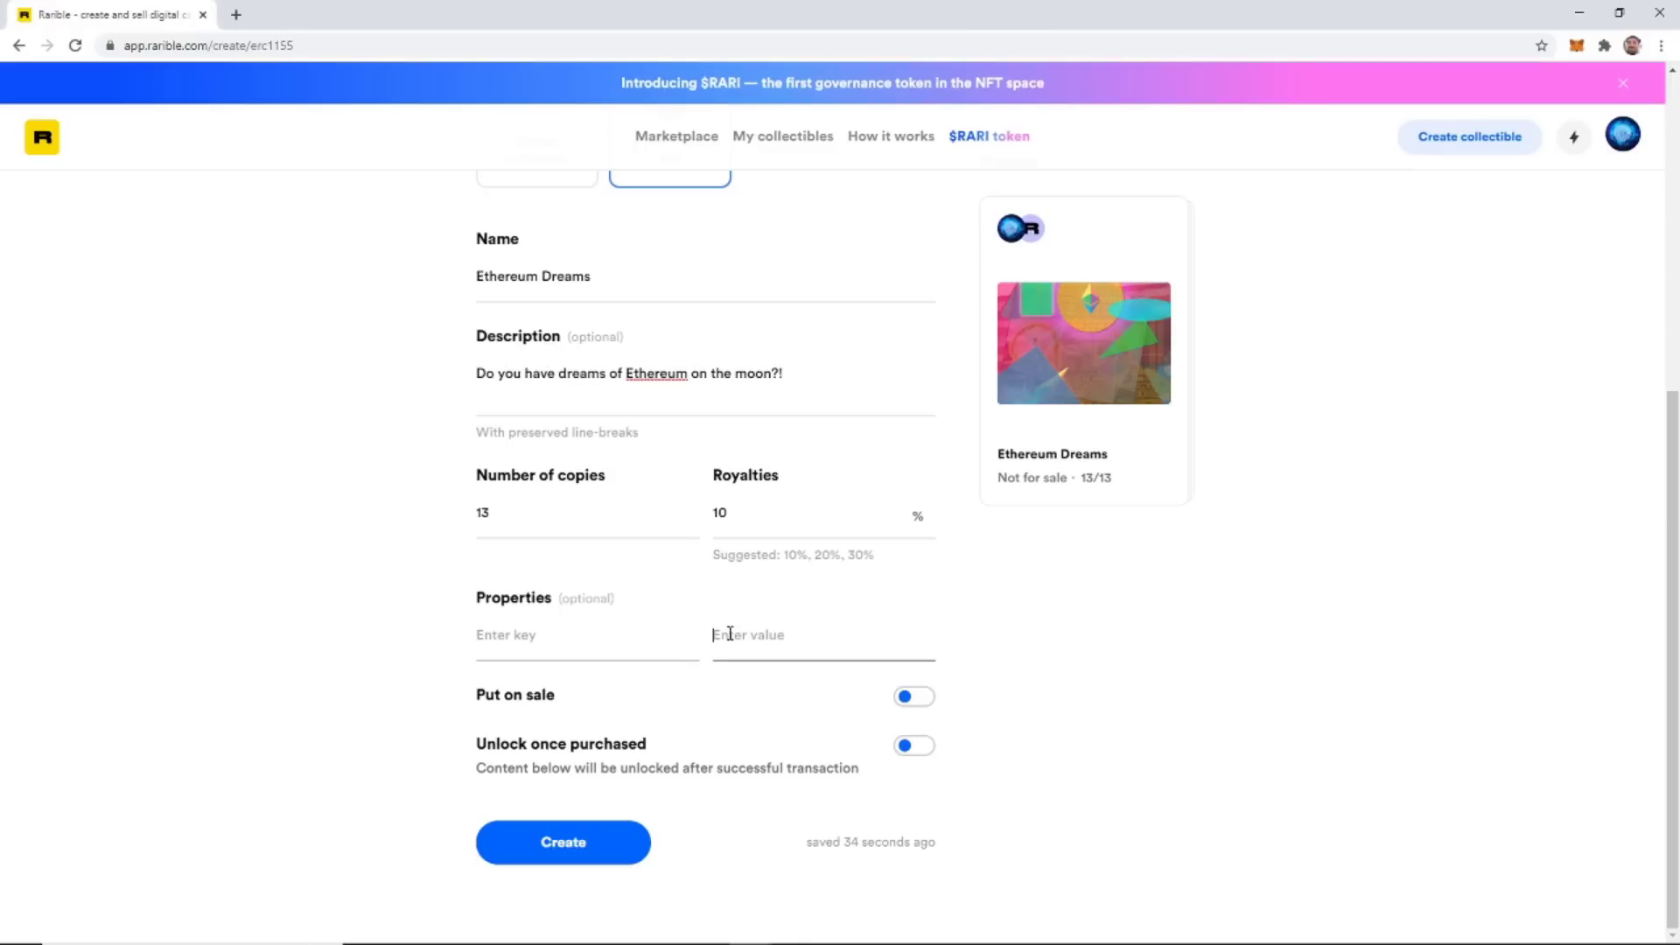
left_click(611, 613)
Switch Unlock once purchased back off and enable Put on sale.
left_click(910, 749)
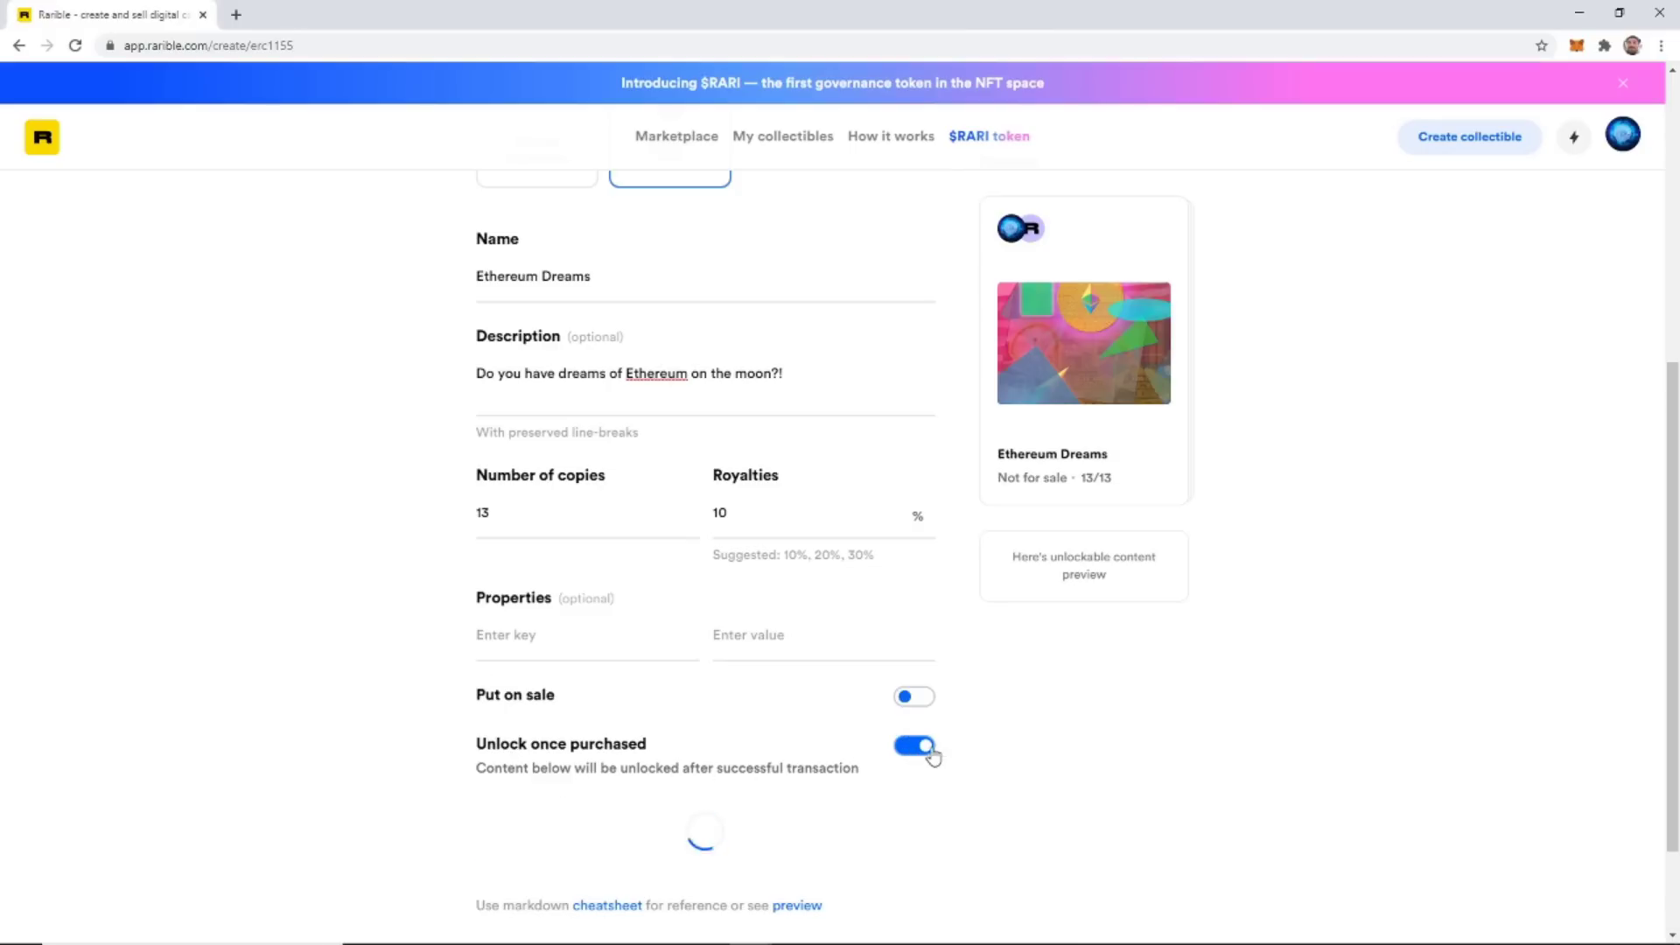
scroll(992, 764, "down", 2)
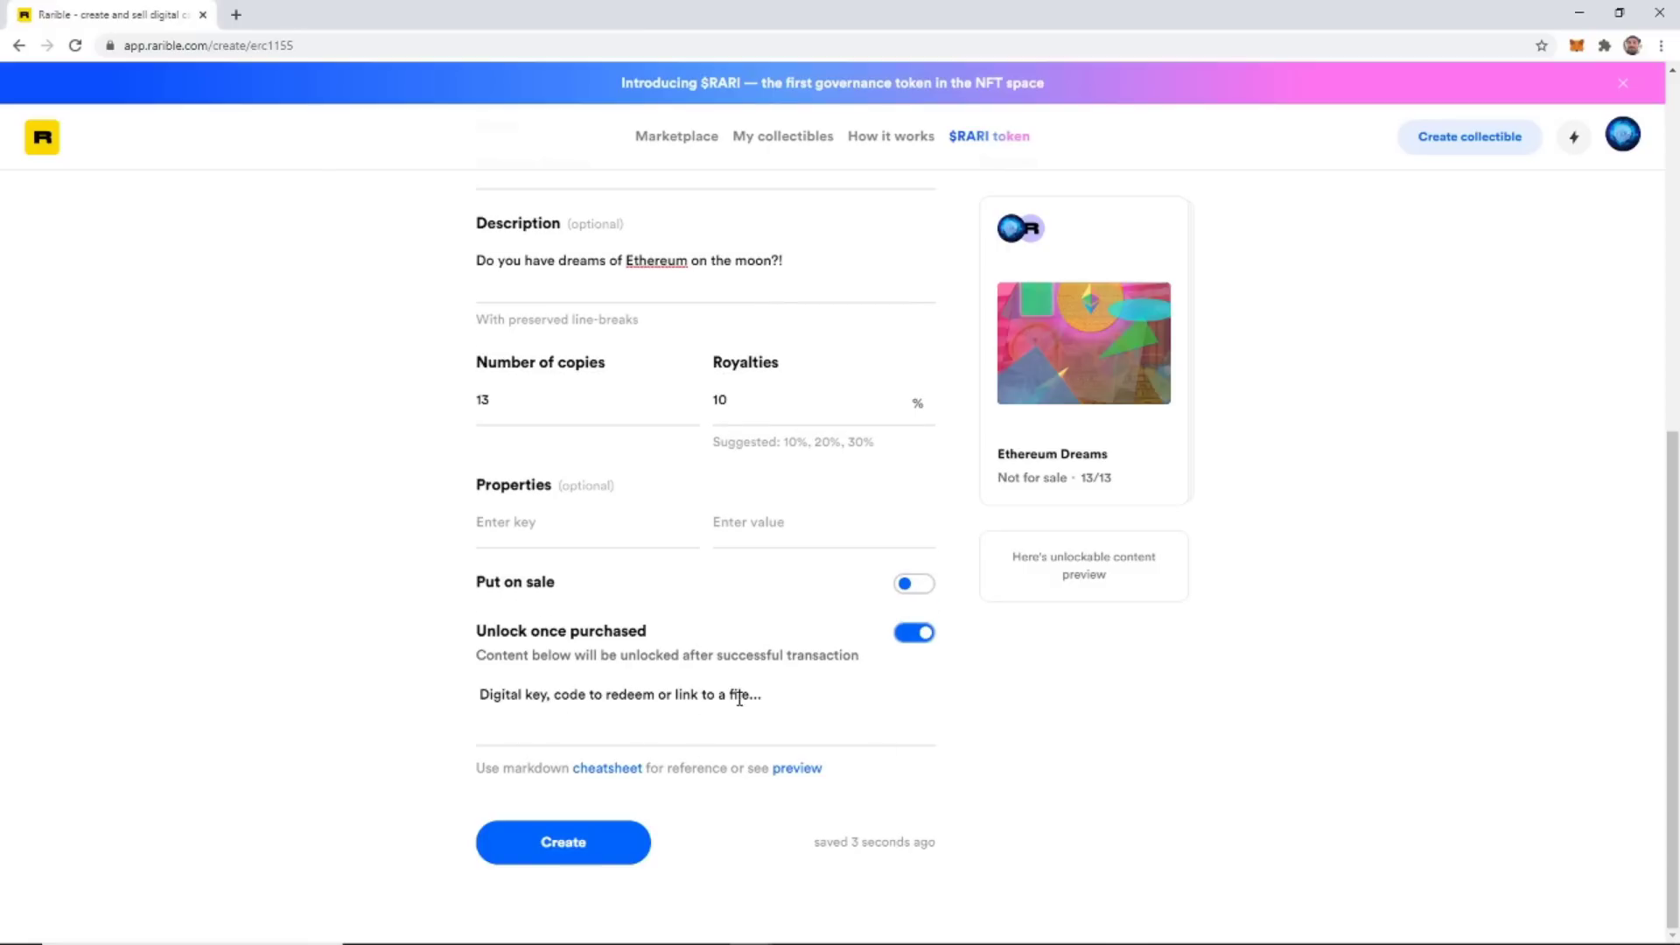
left_click(921, 633)
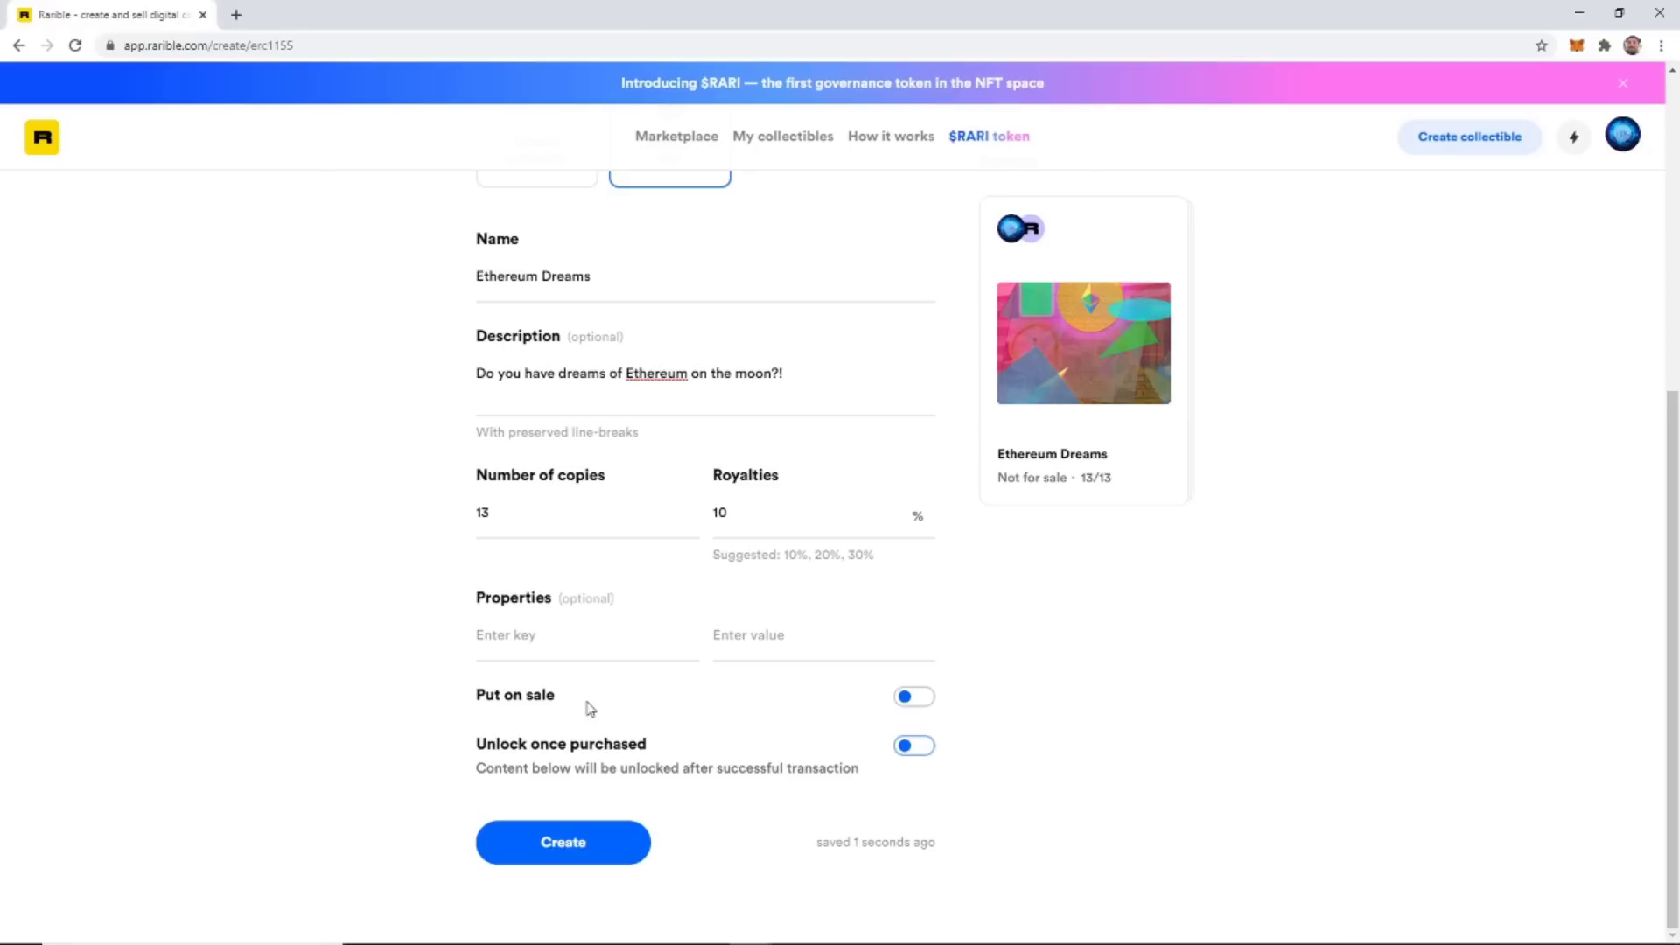
left_click(907, 701)
scroll(998, 709, "down", 1)
scroll(1011, 717, "up", 6)
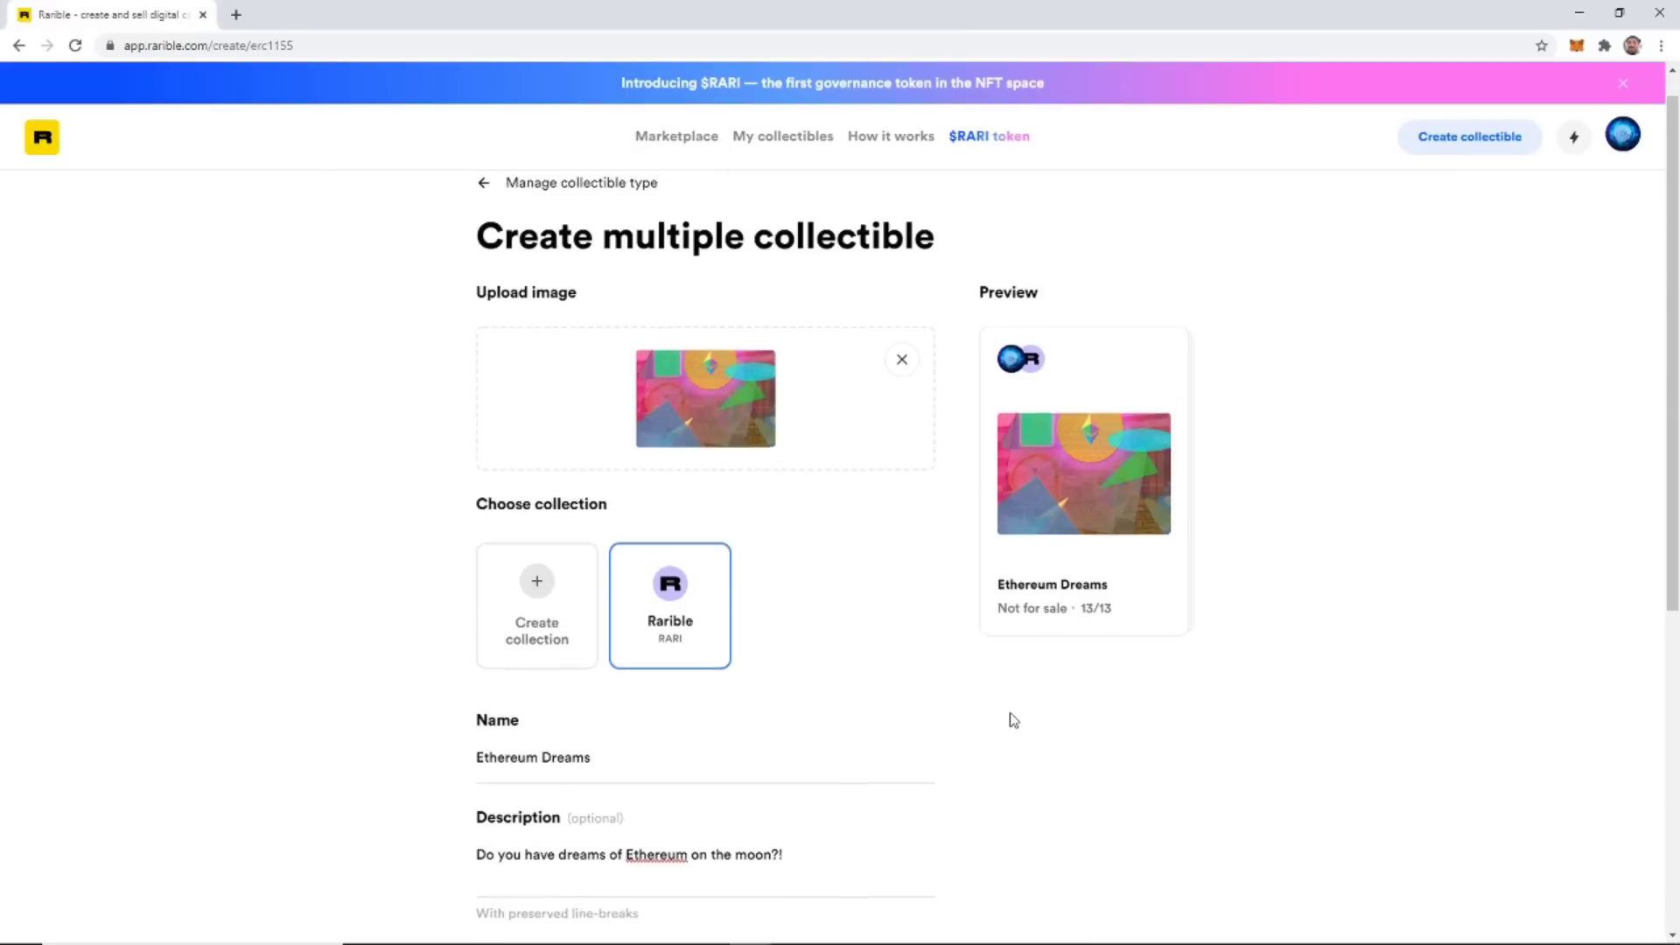
scroll(1013, 719, "down", 6)
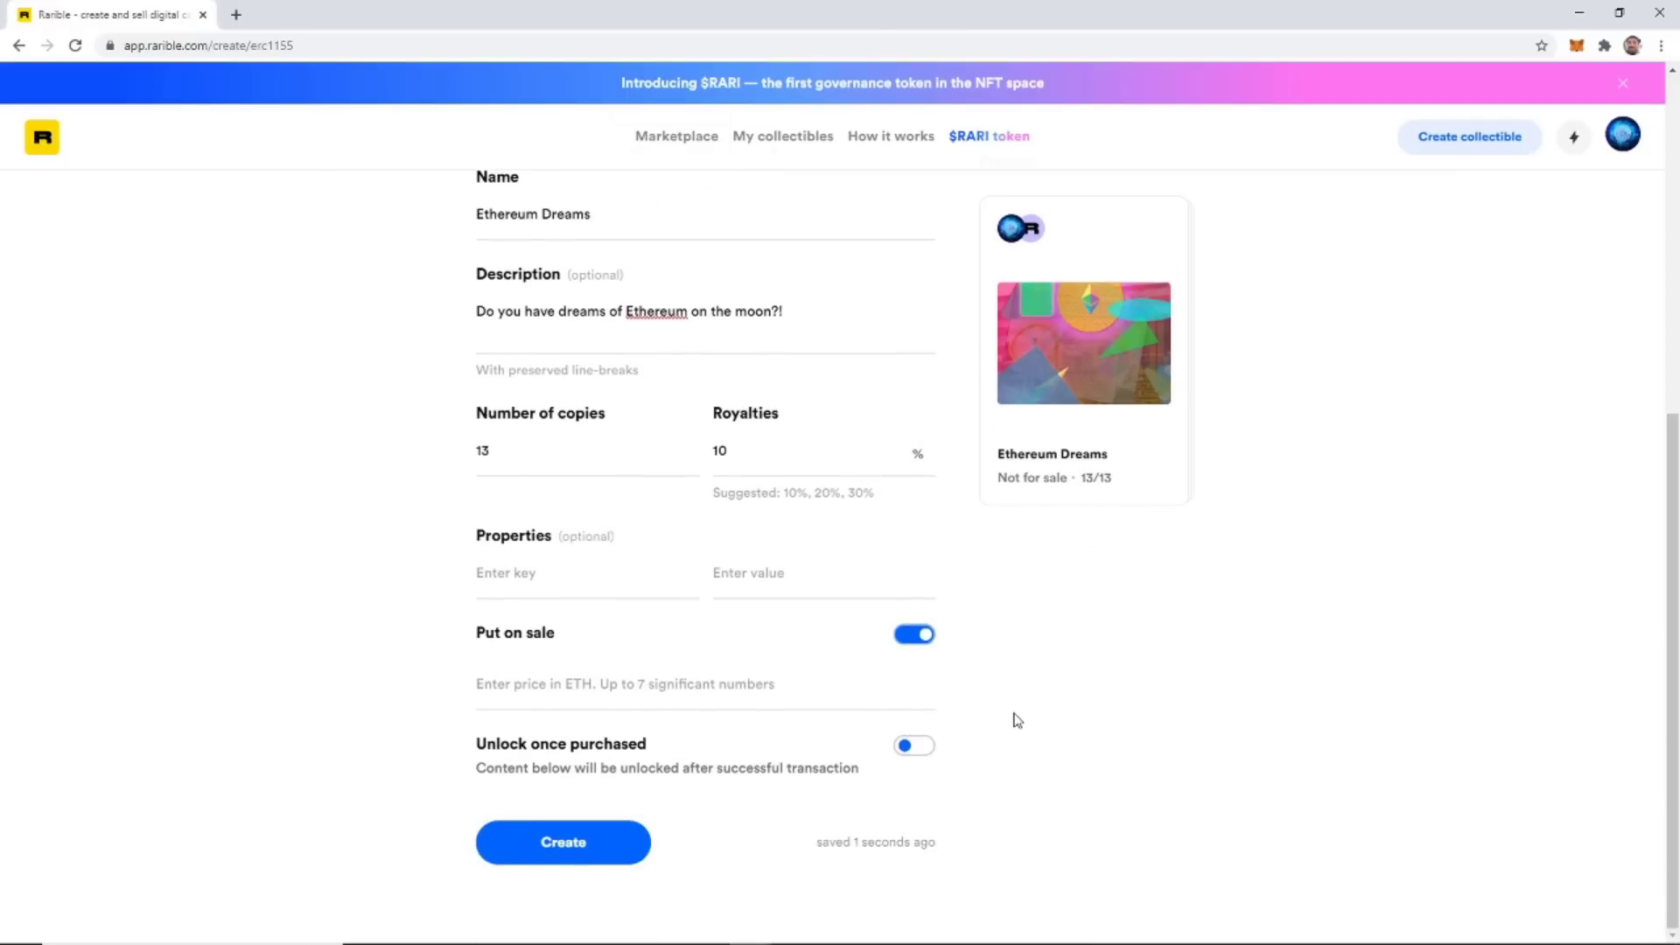
Set the sale price to 0.010 ETH.
left_click(552, 696)
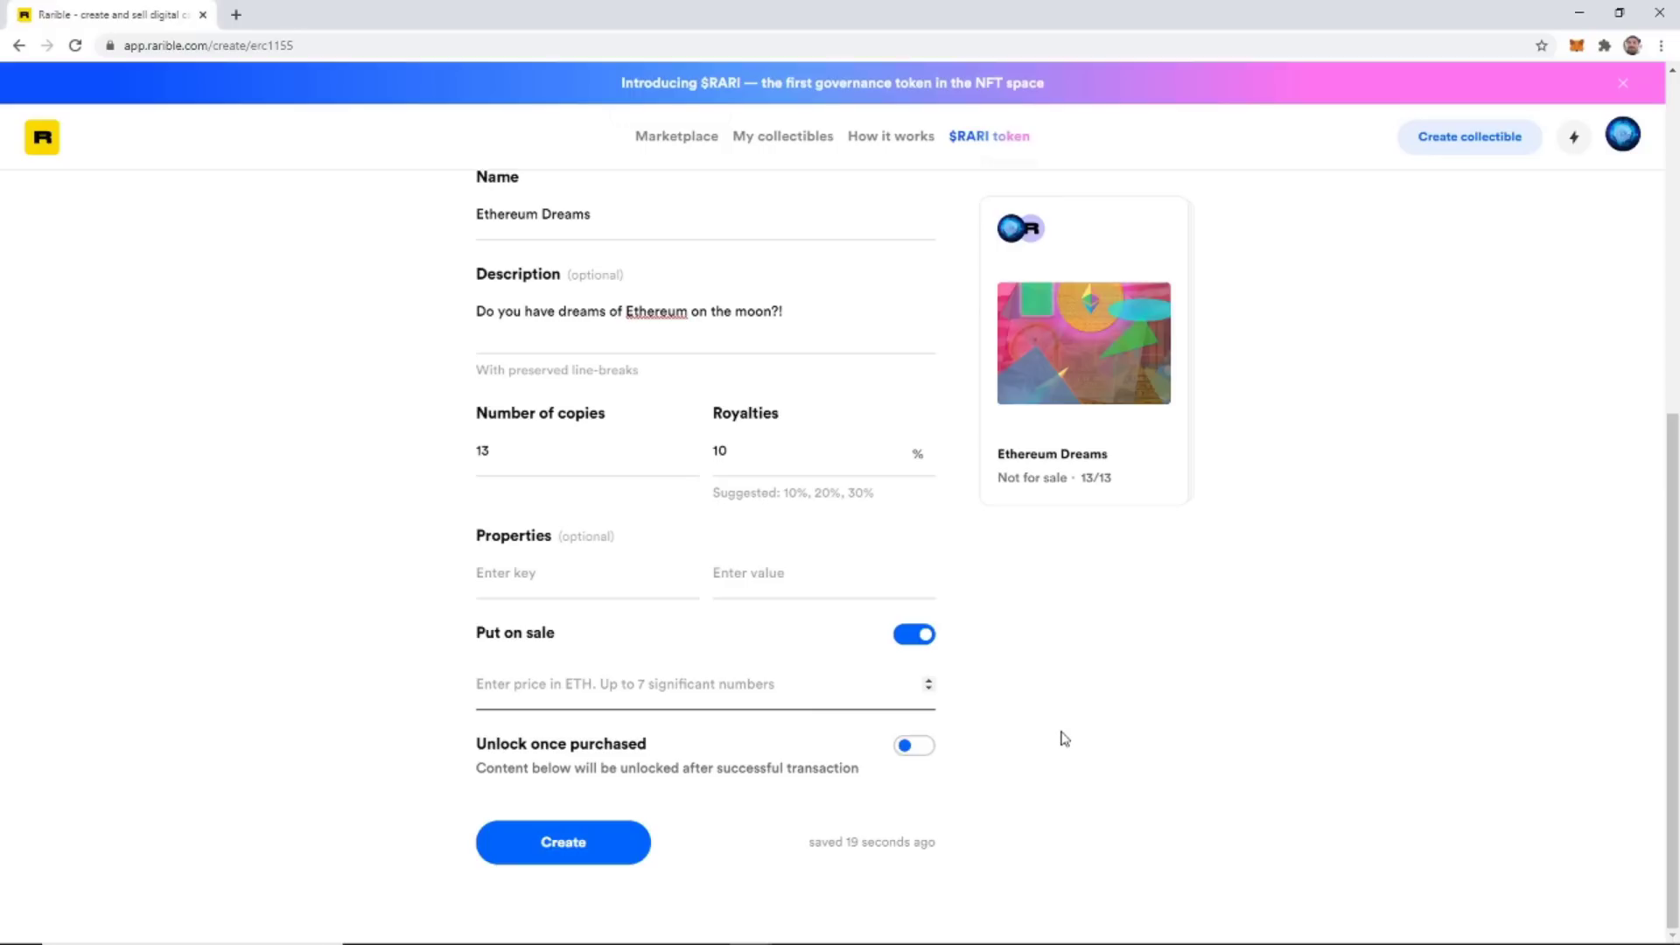
type(".01")
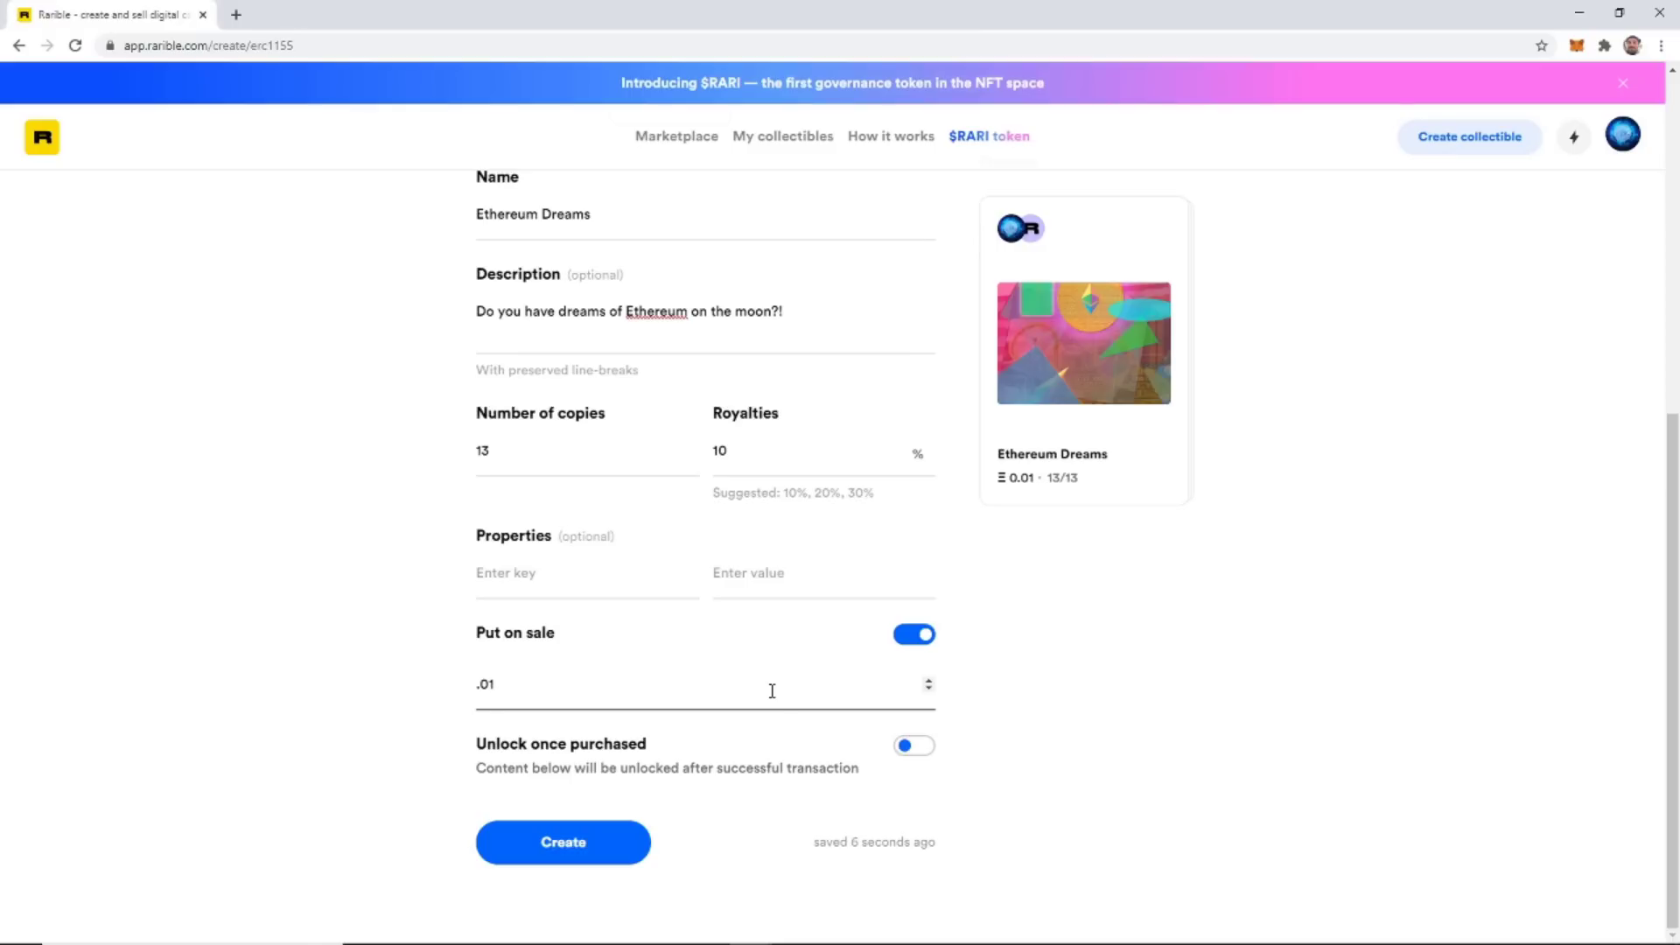
type("01")
key("BackSpace")
left_click(1081, 718)
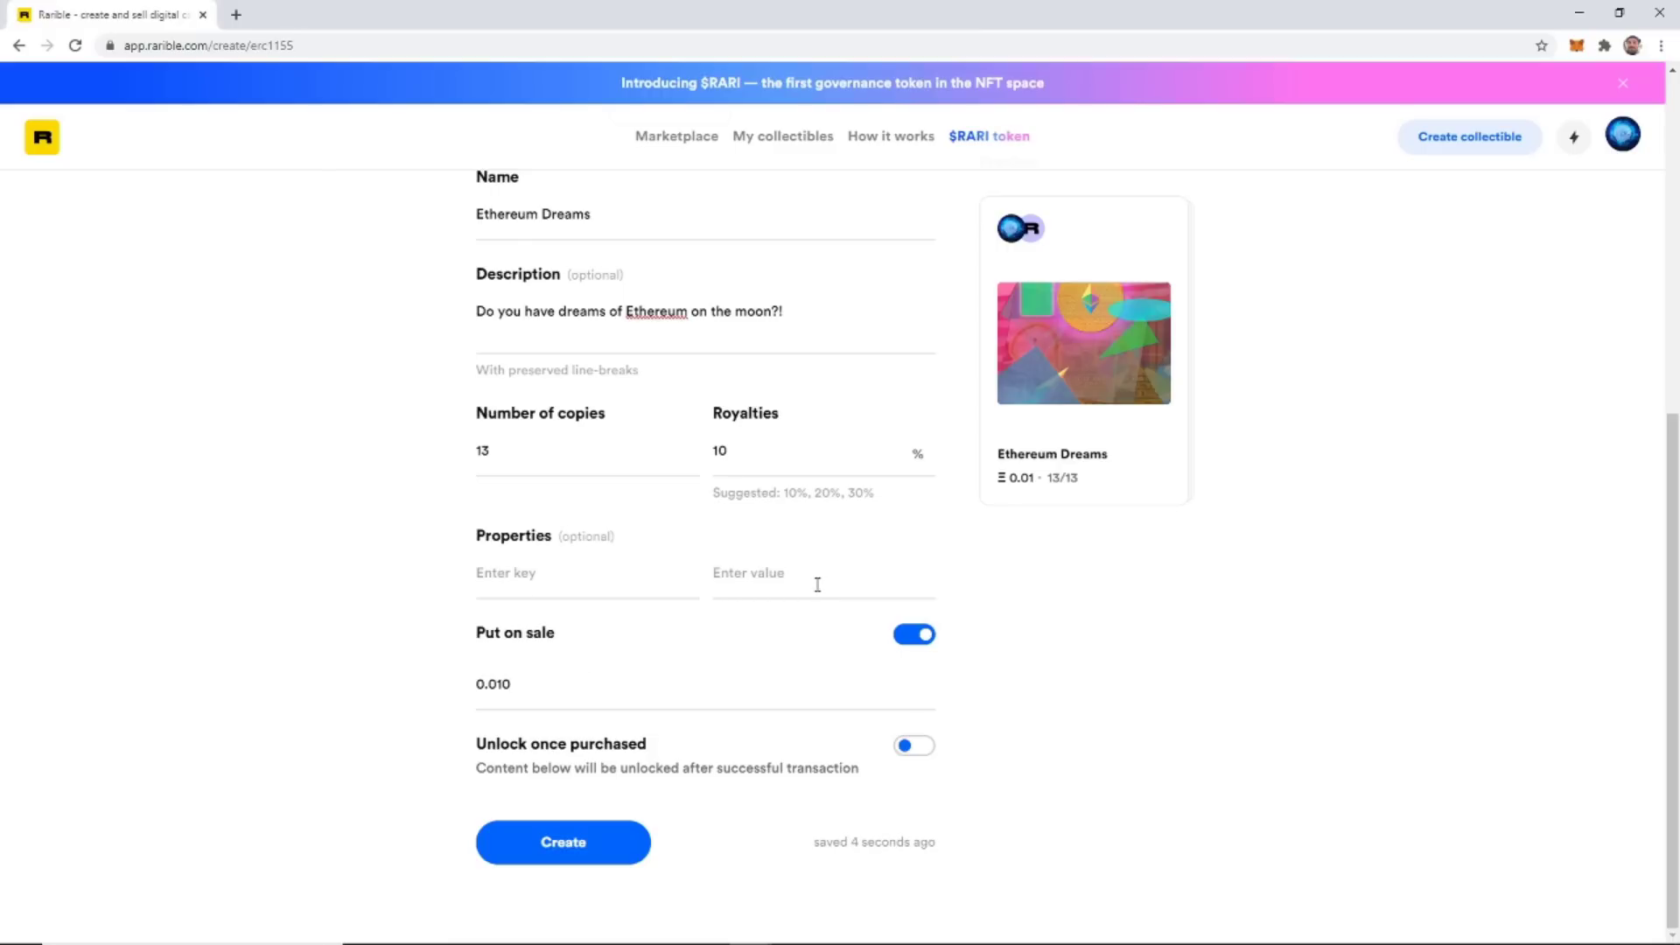
left_click(487, 579)
Add a property with key Rarity and value Unicorn.
scroll(822, 627, "up", 5)
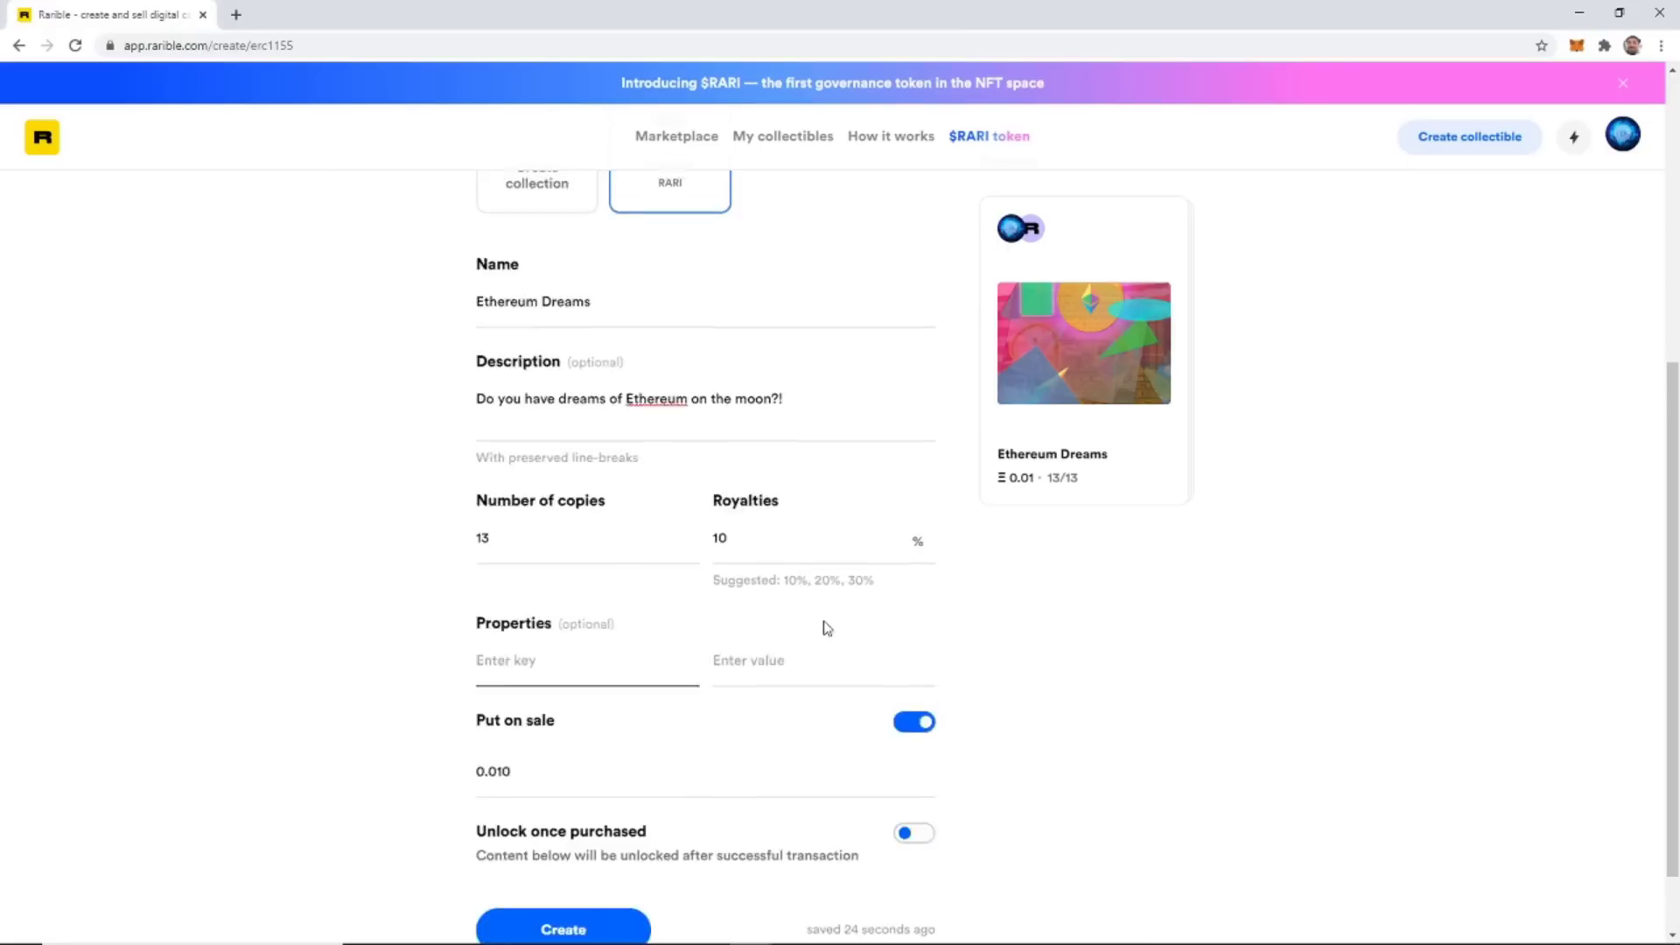
scroll(823, 625, "up", 2)
scroll(815, 620, "down", 7)
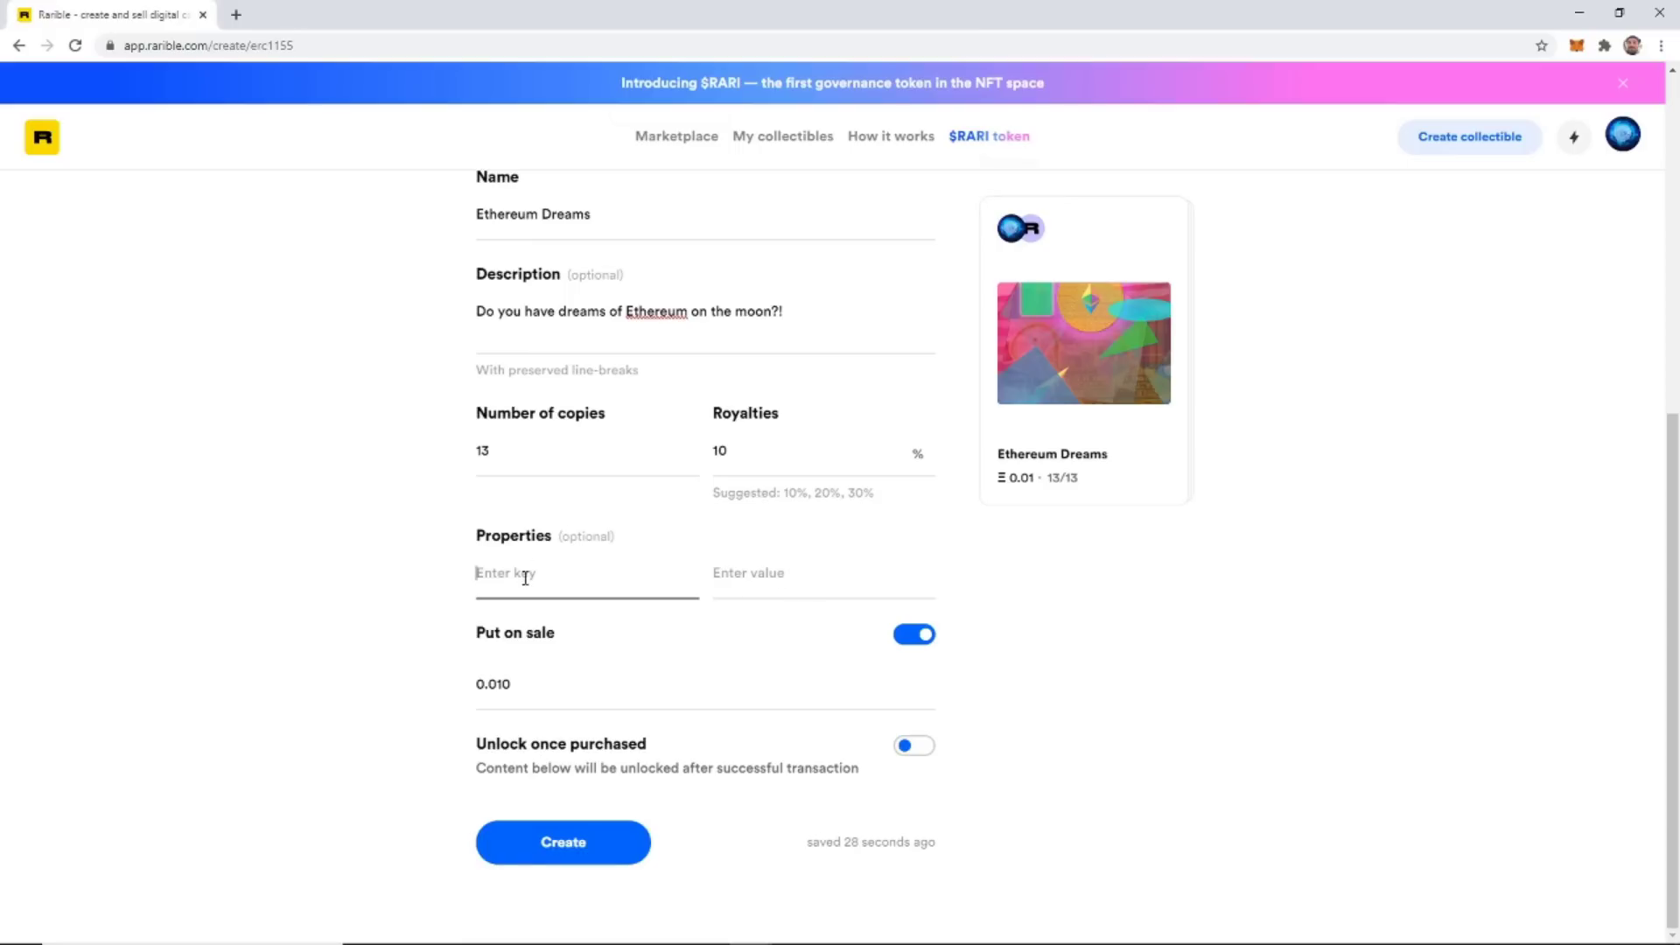
type("R")
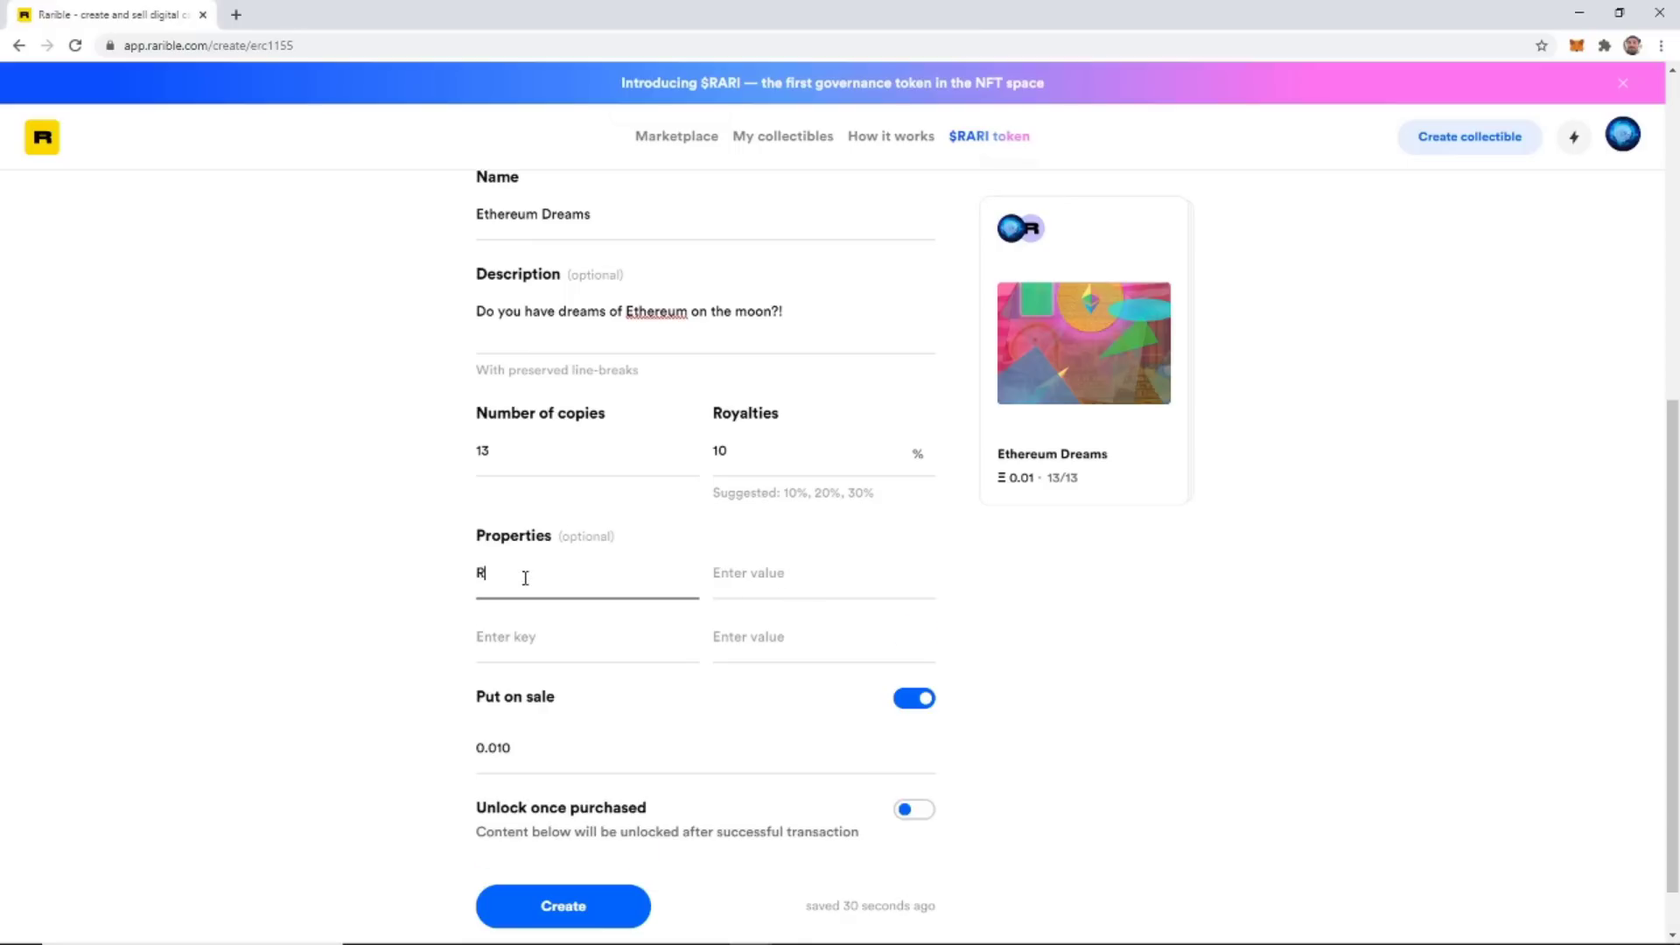
type("arity")
left_click(739, 583)
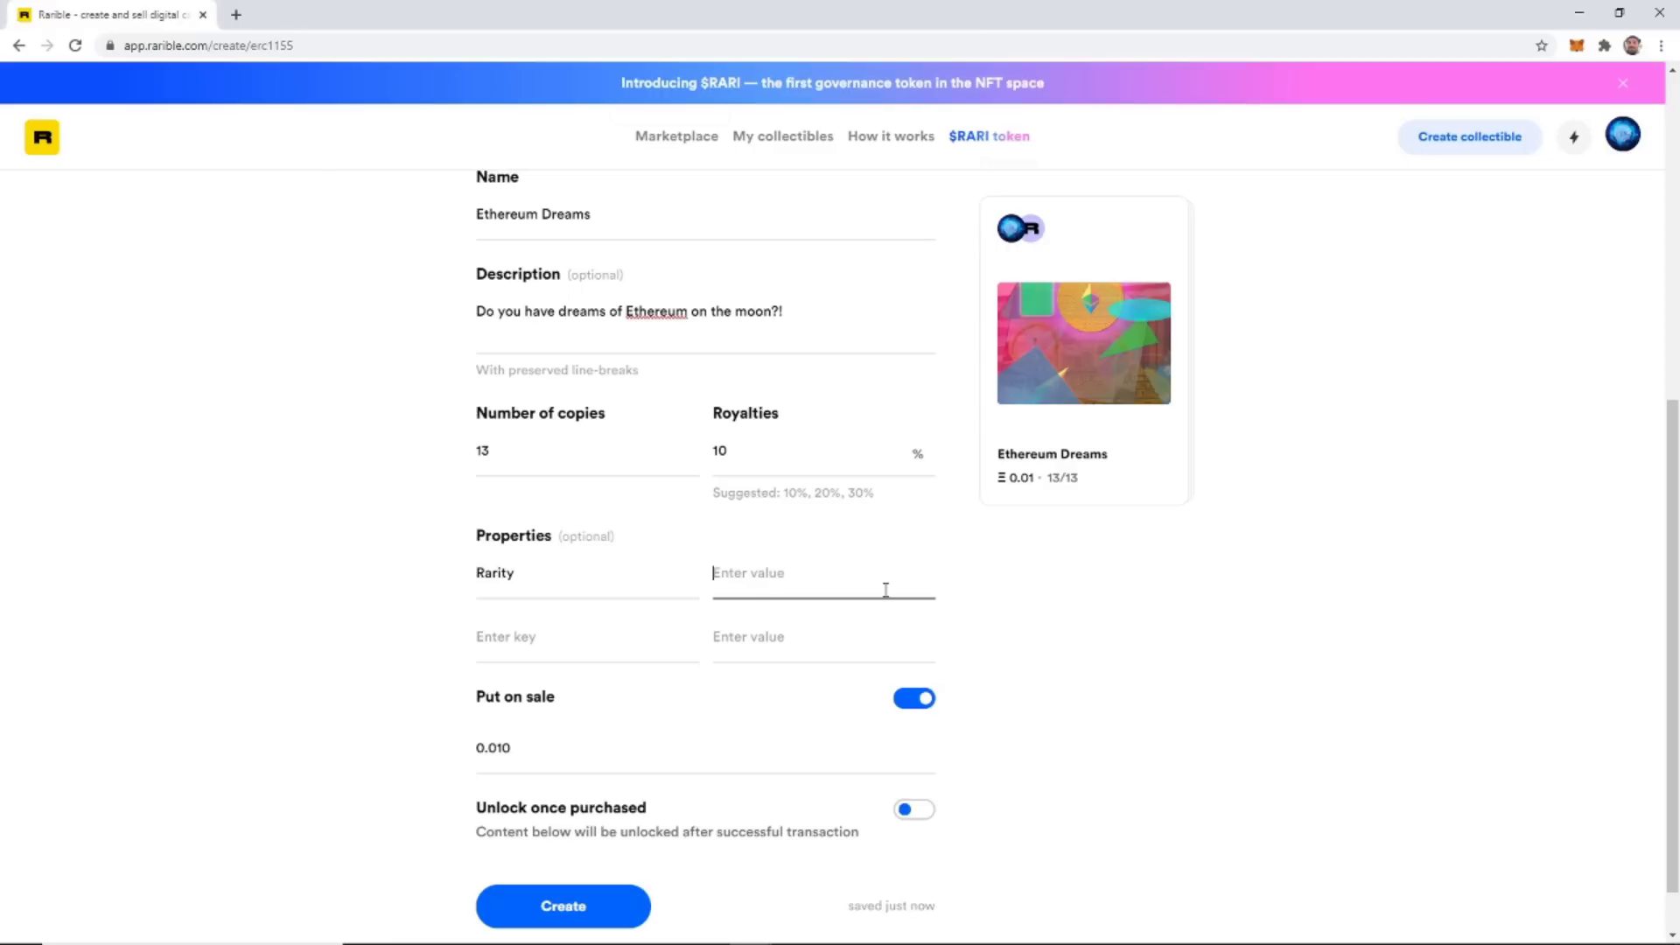
type("10")
key("BackSpace")
key("BackSpace")
type("U")
left_click(1138, 642)
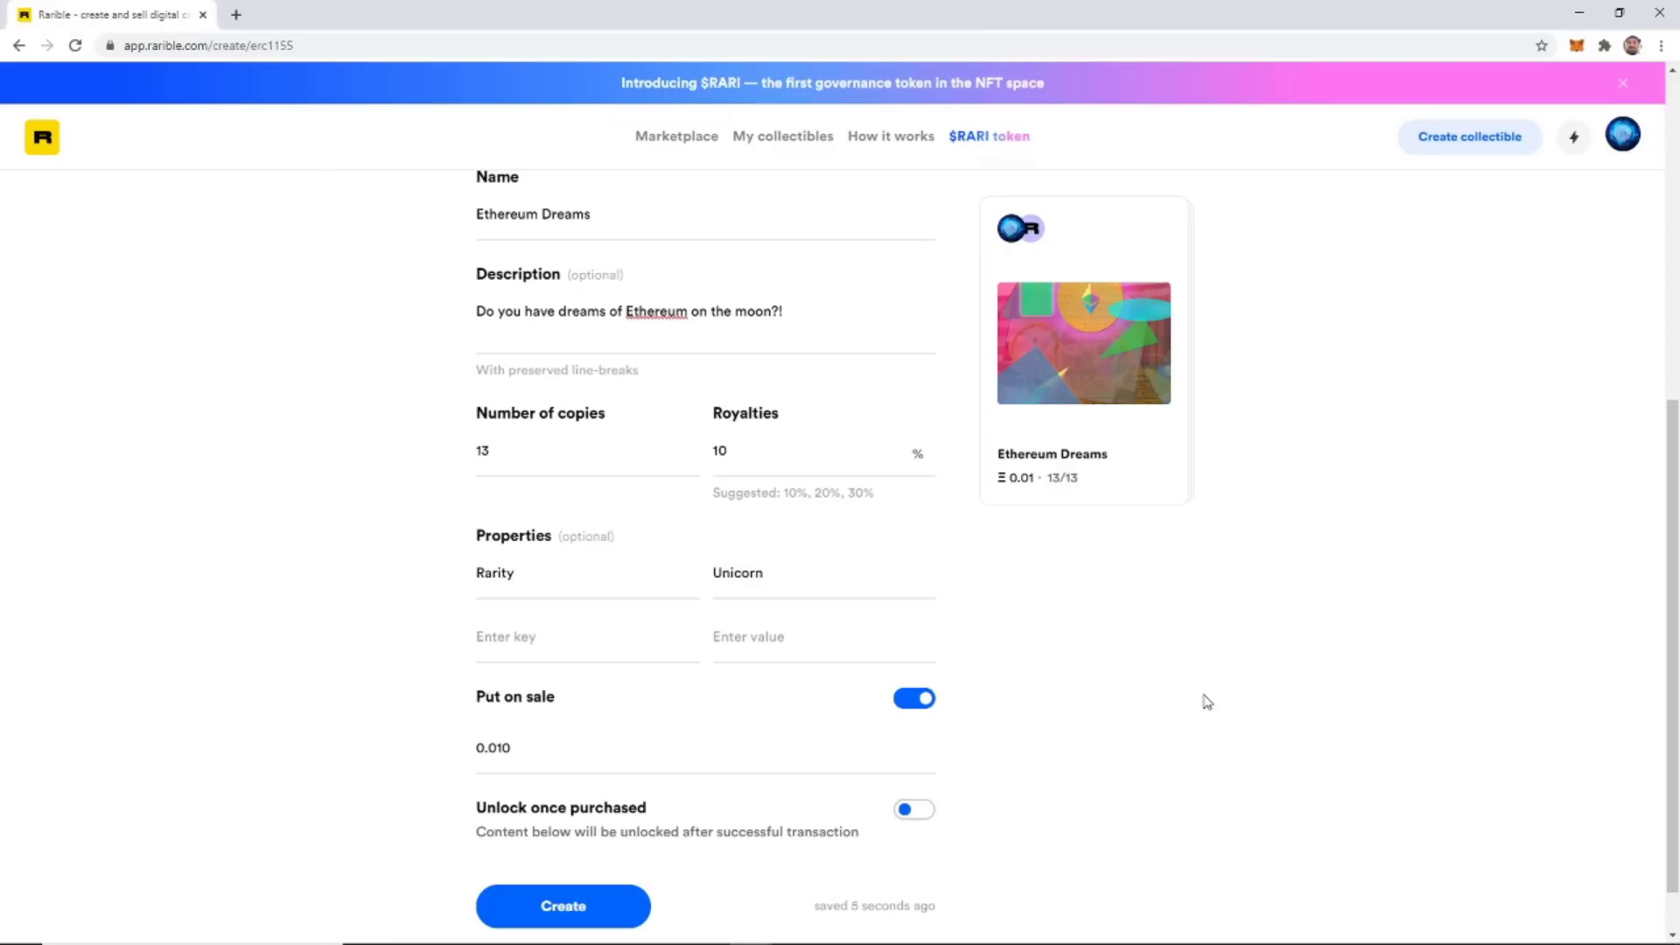
Review the completed Ethereum Dreams form and submit it with Create.
scroll(1207, 700, "down", 1)
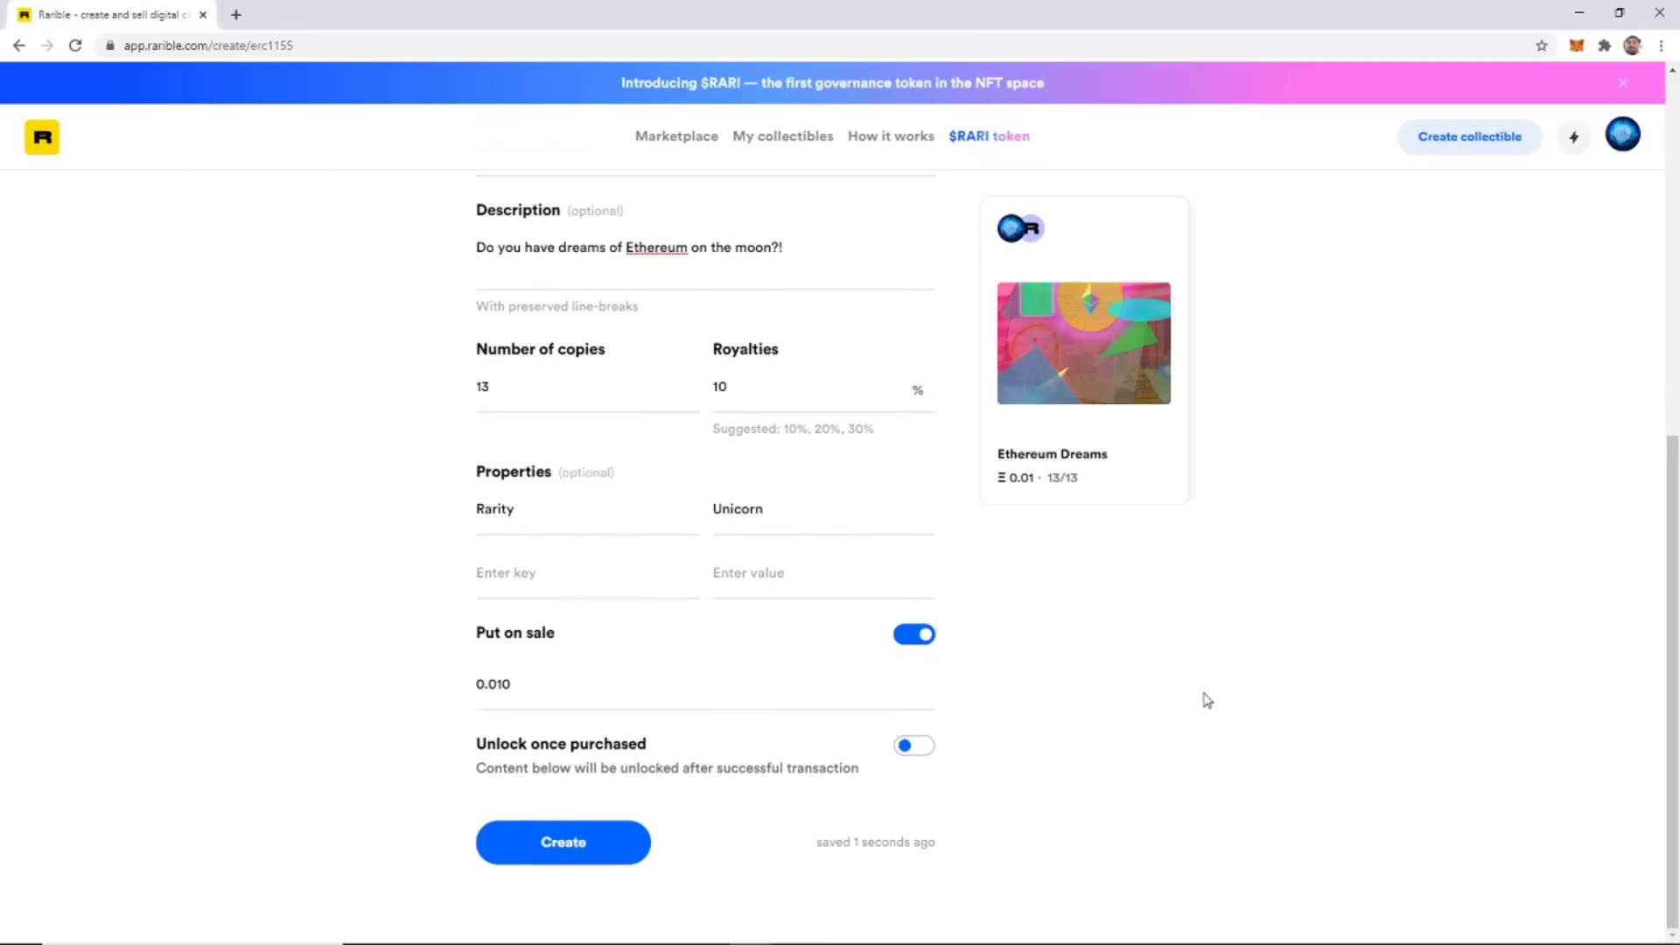
scroll(1205, 698, "up", 6)
scroll(1204, 697, "down", 6)
scroll(1125, 678, "up", 6)
scroll(1138, 688, "down", 6)
scroll(1145, 702, "up", 7)
scroll(1147, 705, "down", 6)
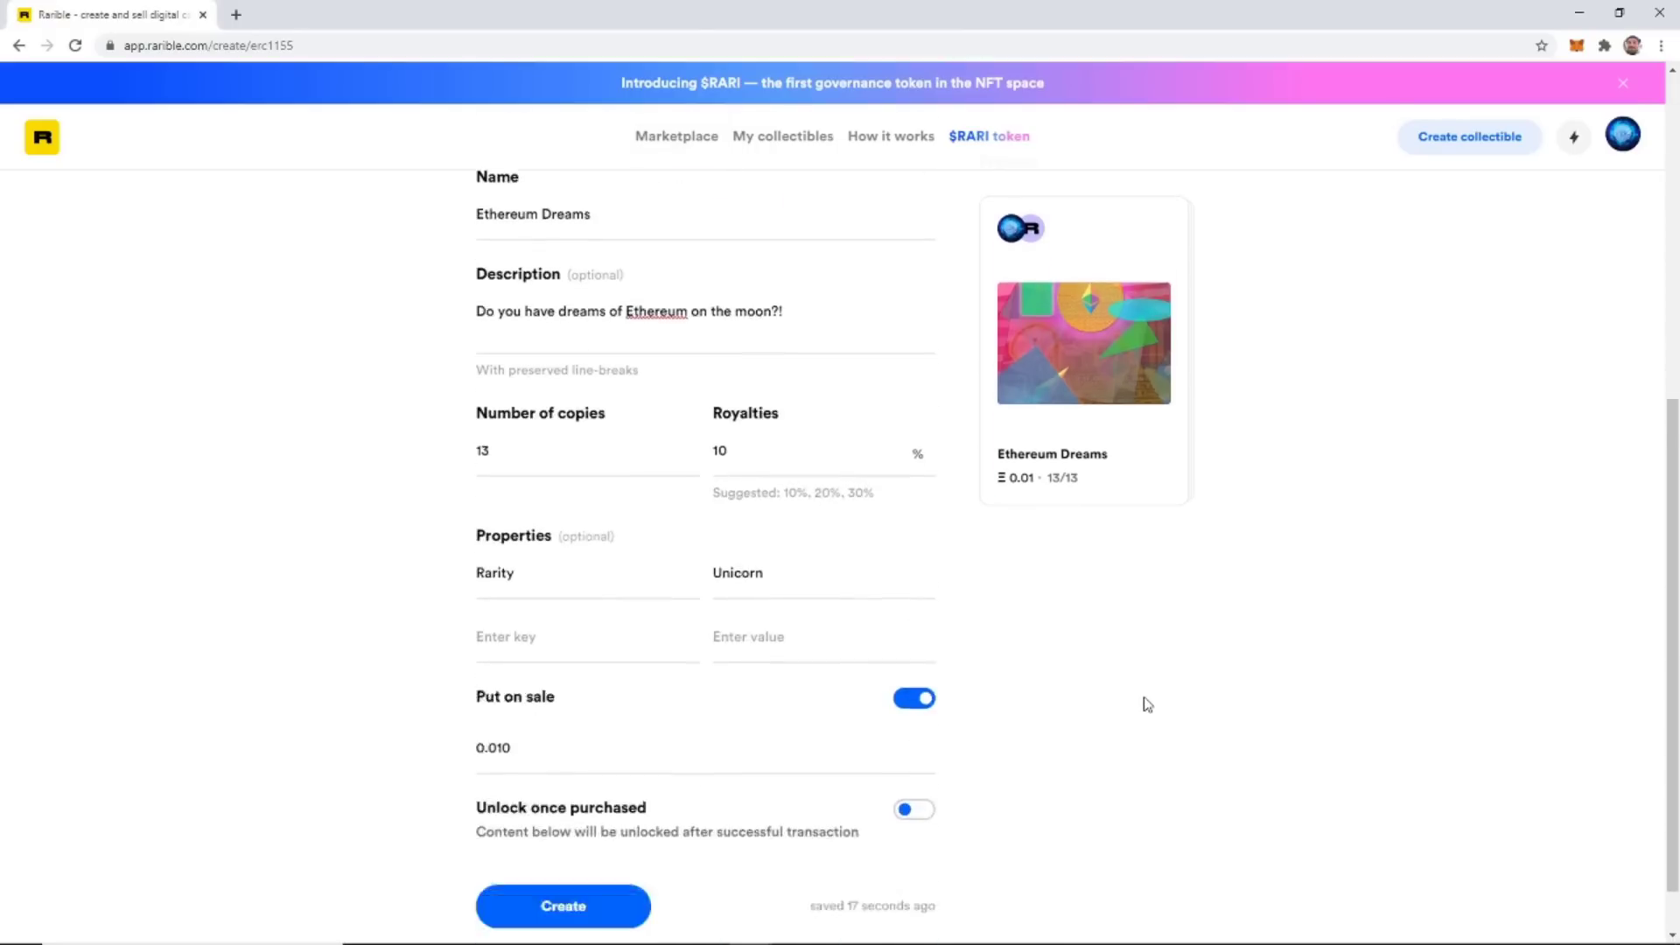
scroll(1147, 704, "down", 1)
left_click(585, 847)
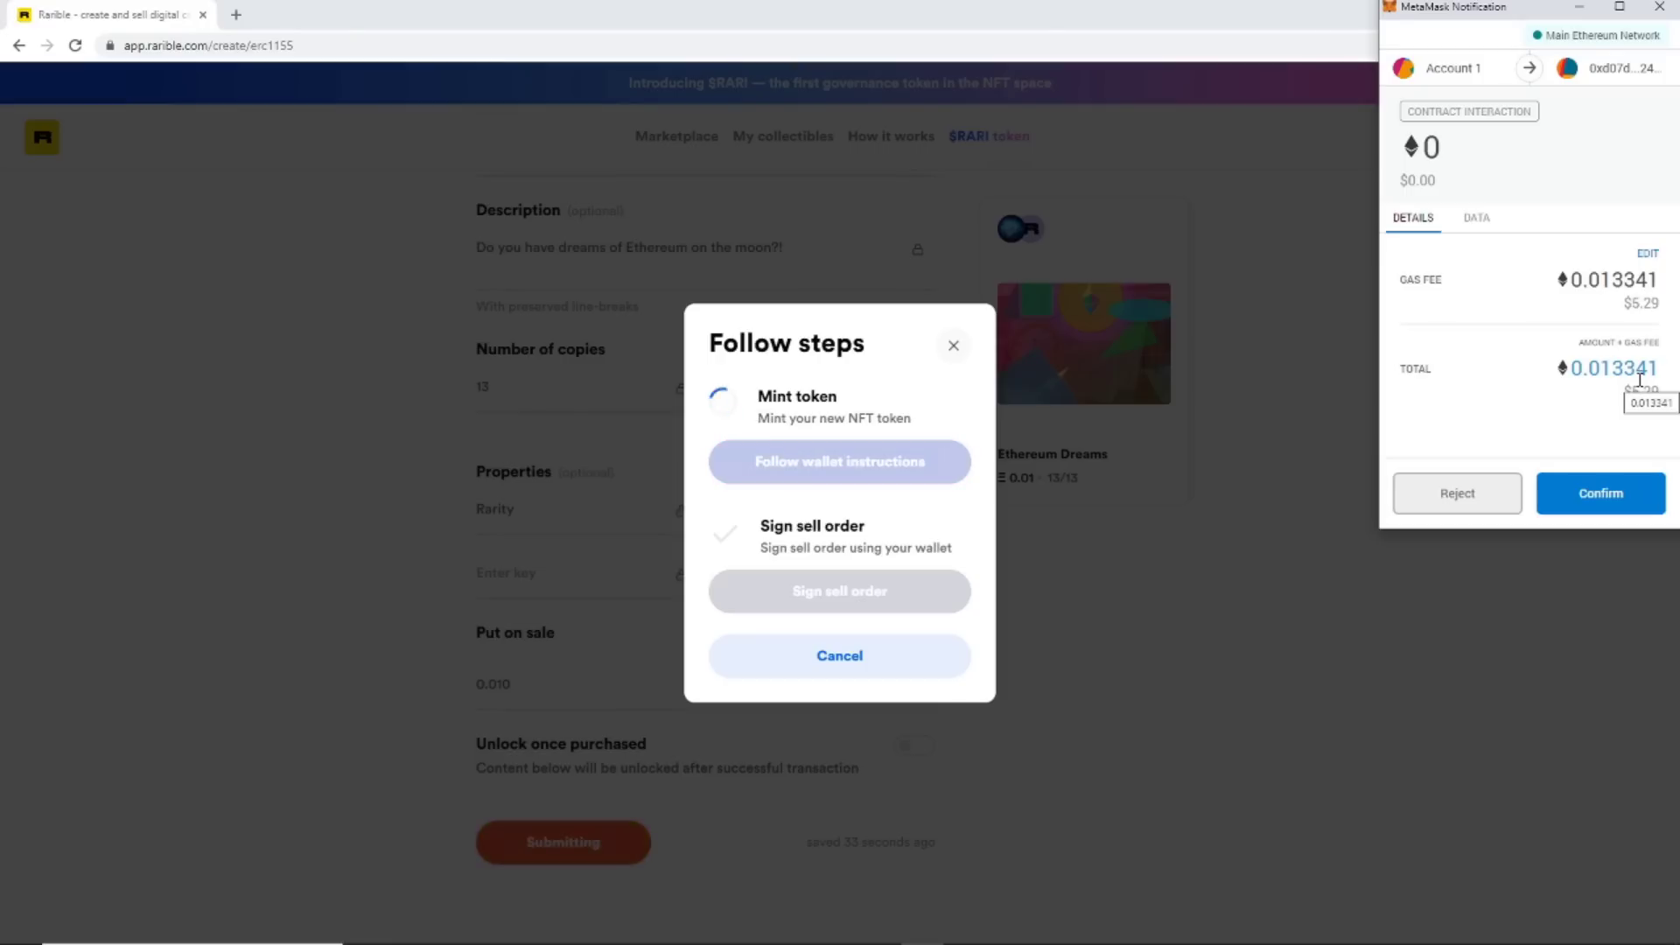
Approve the mint transaction in MetaMask and sign the sell order.
left_click(1612, 501)
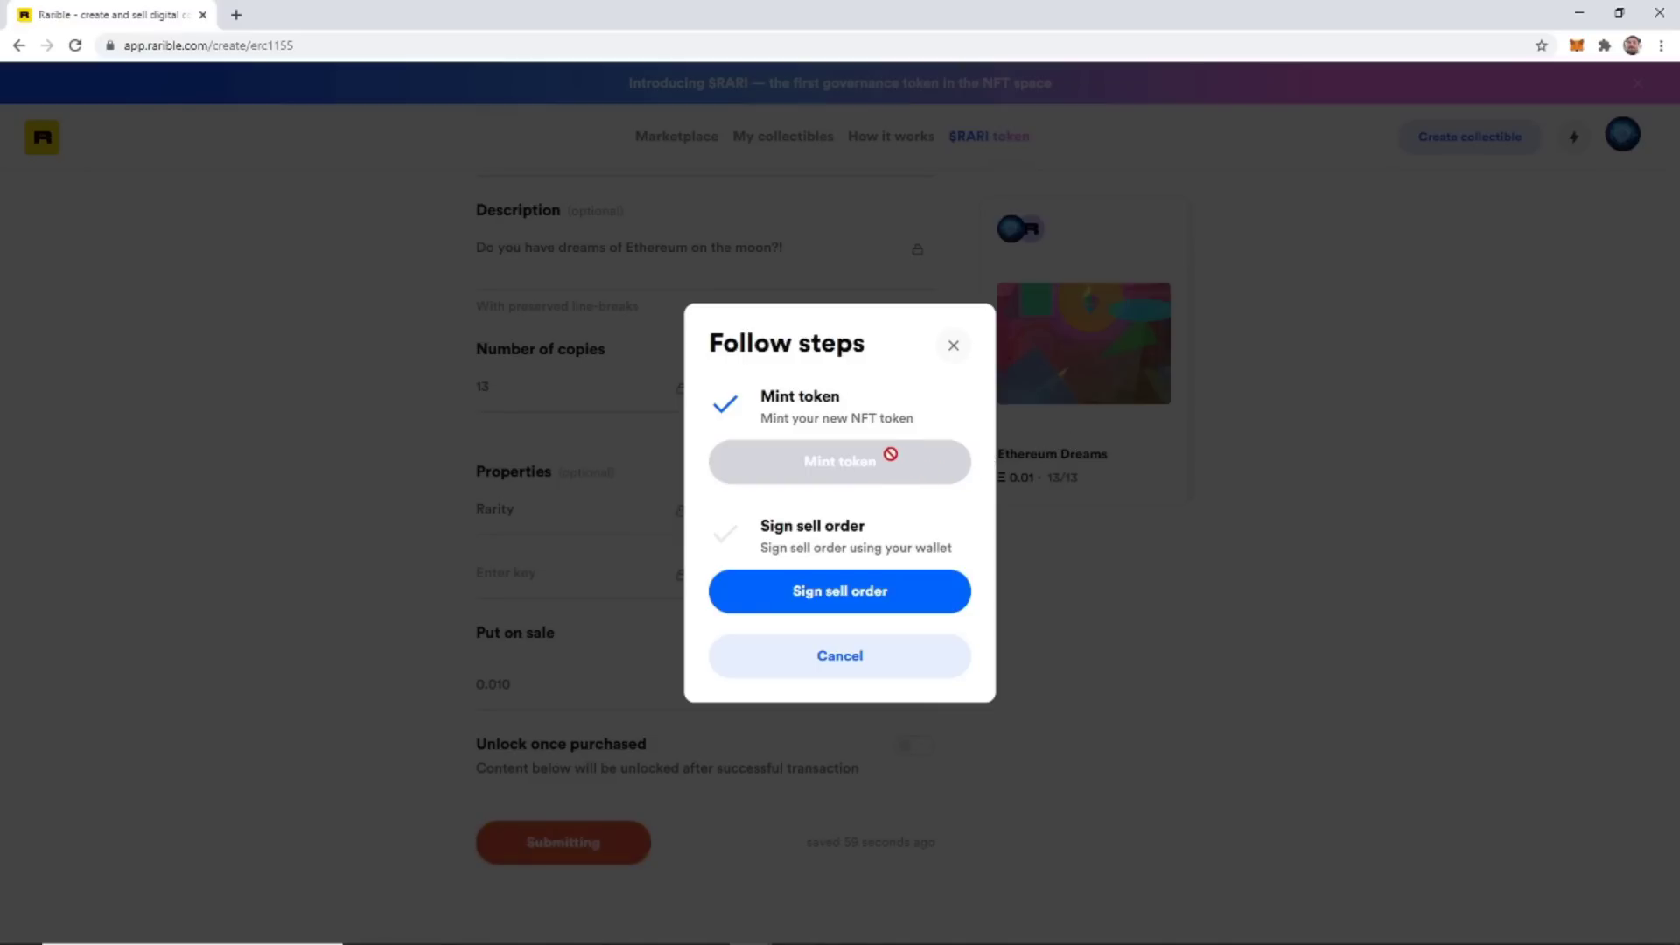
left_click(839, 608)
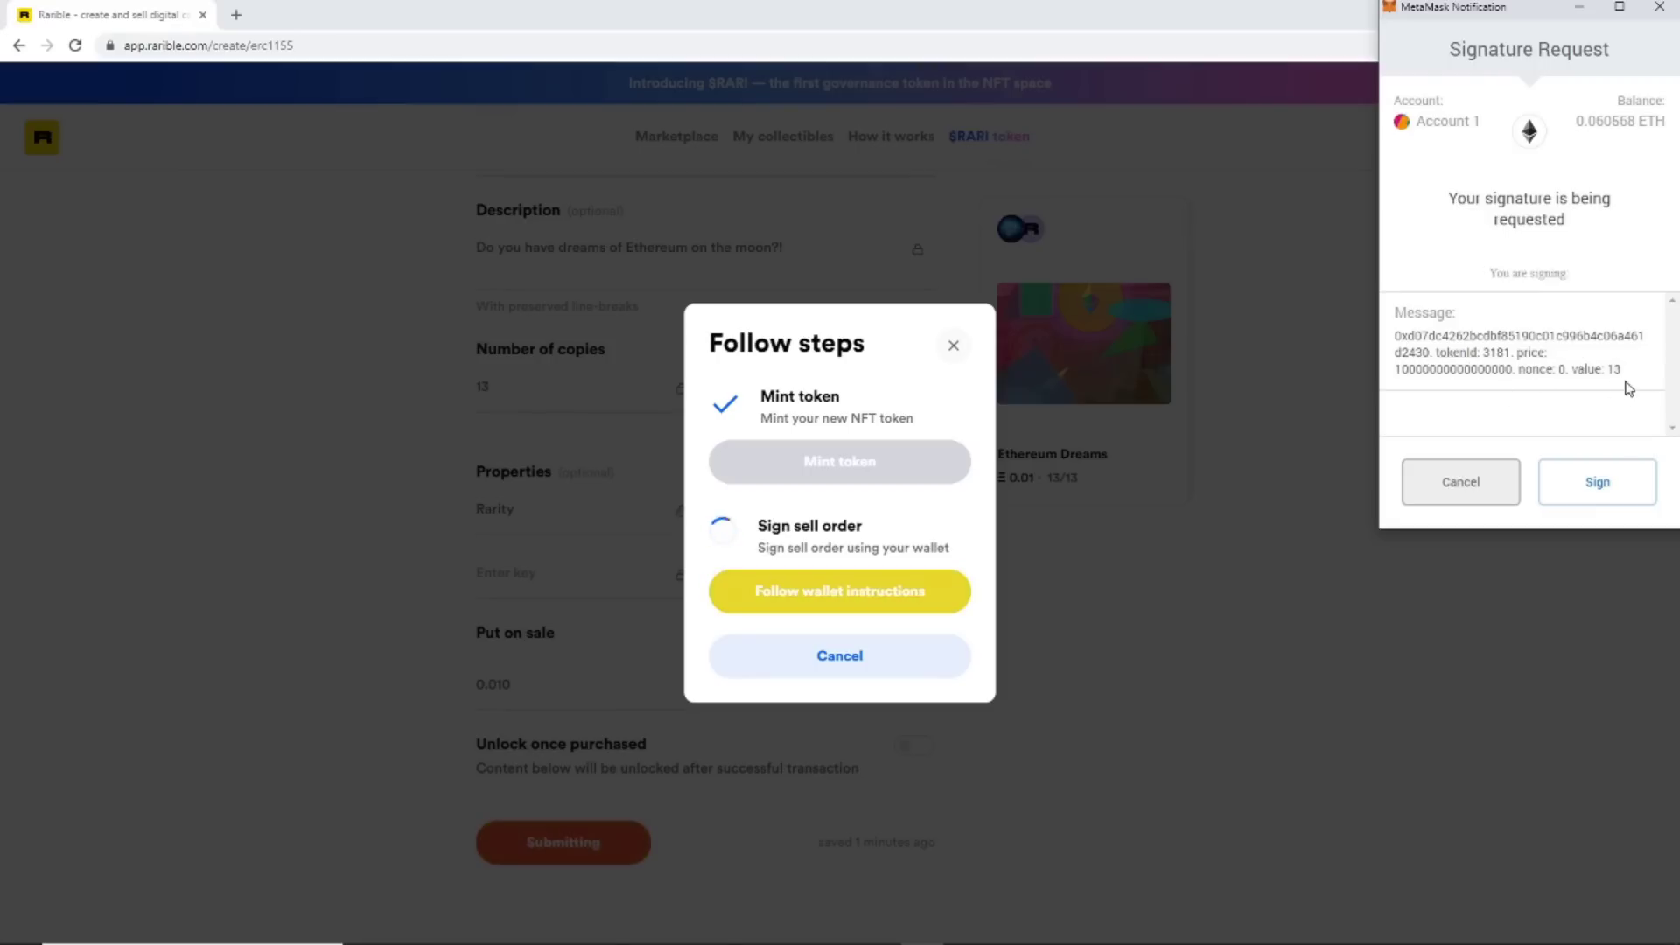
left_click(1607, 500)
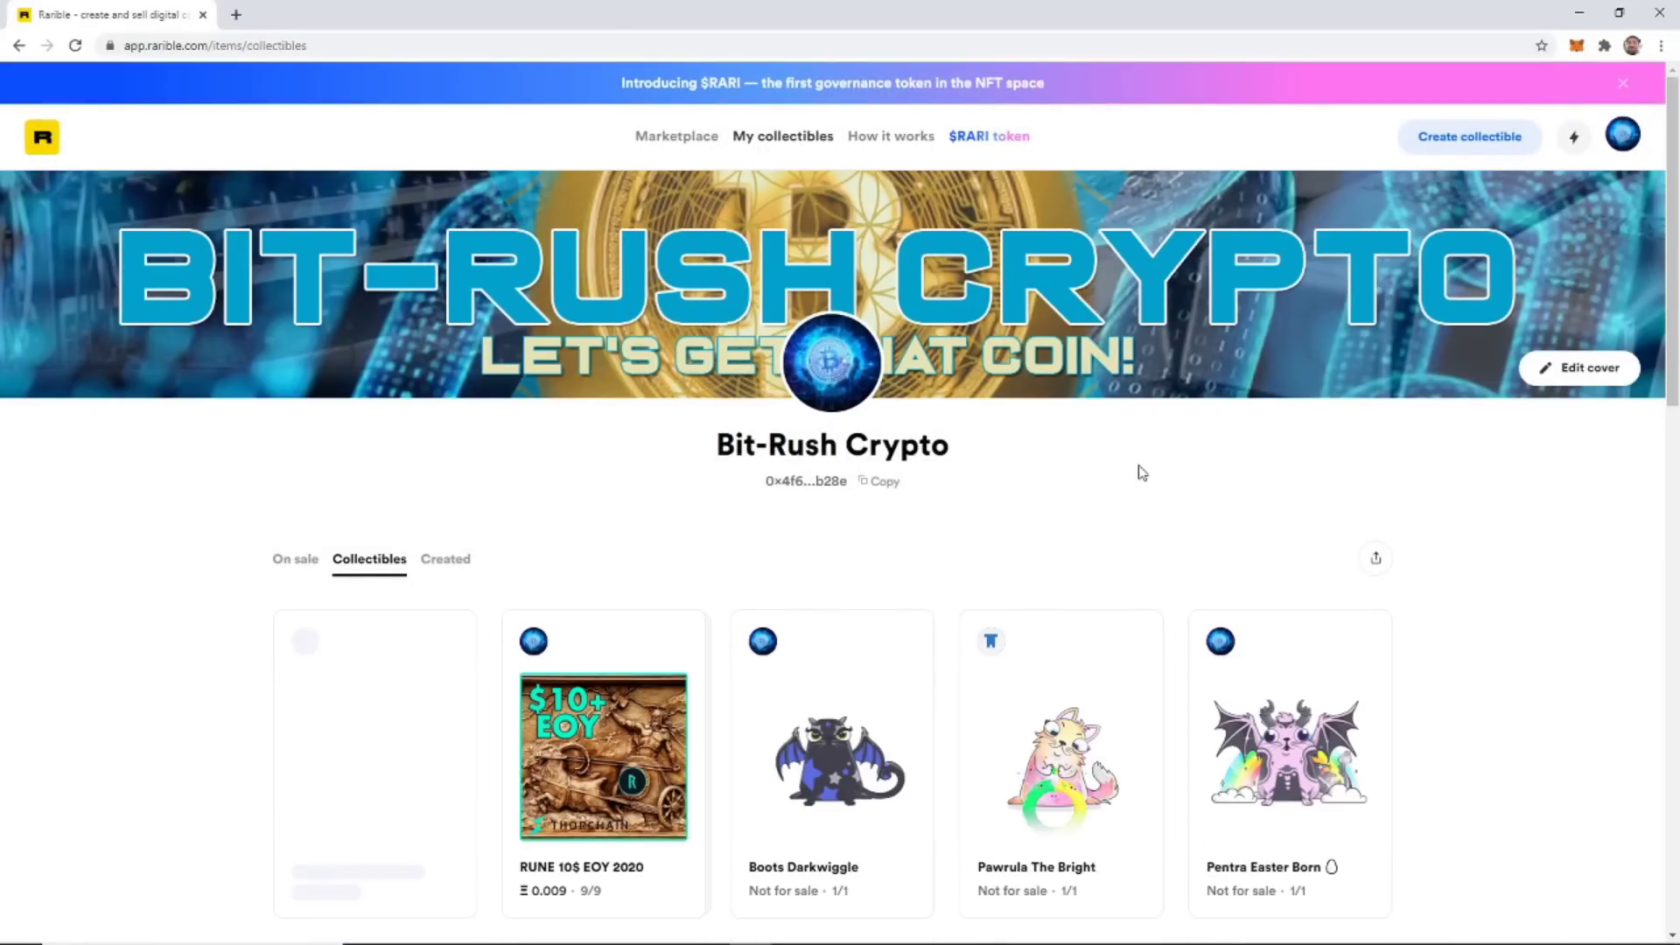
View the RUNE 10$ EOY 2020 item page, then go back to the collectibles list.
scroll(1142, 473, "down", 12)
scroll(1142, 472, "up", 10)
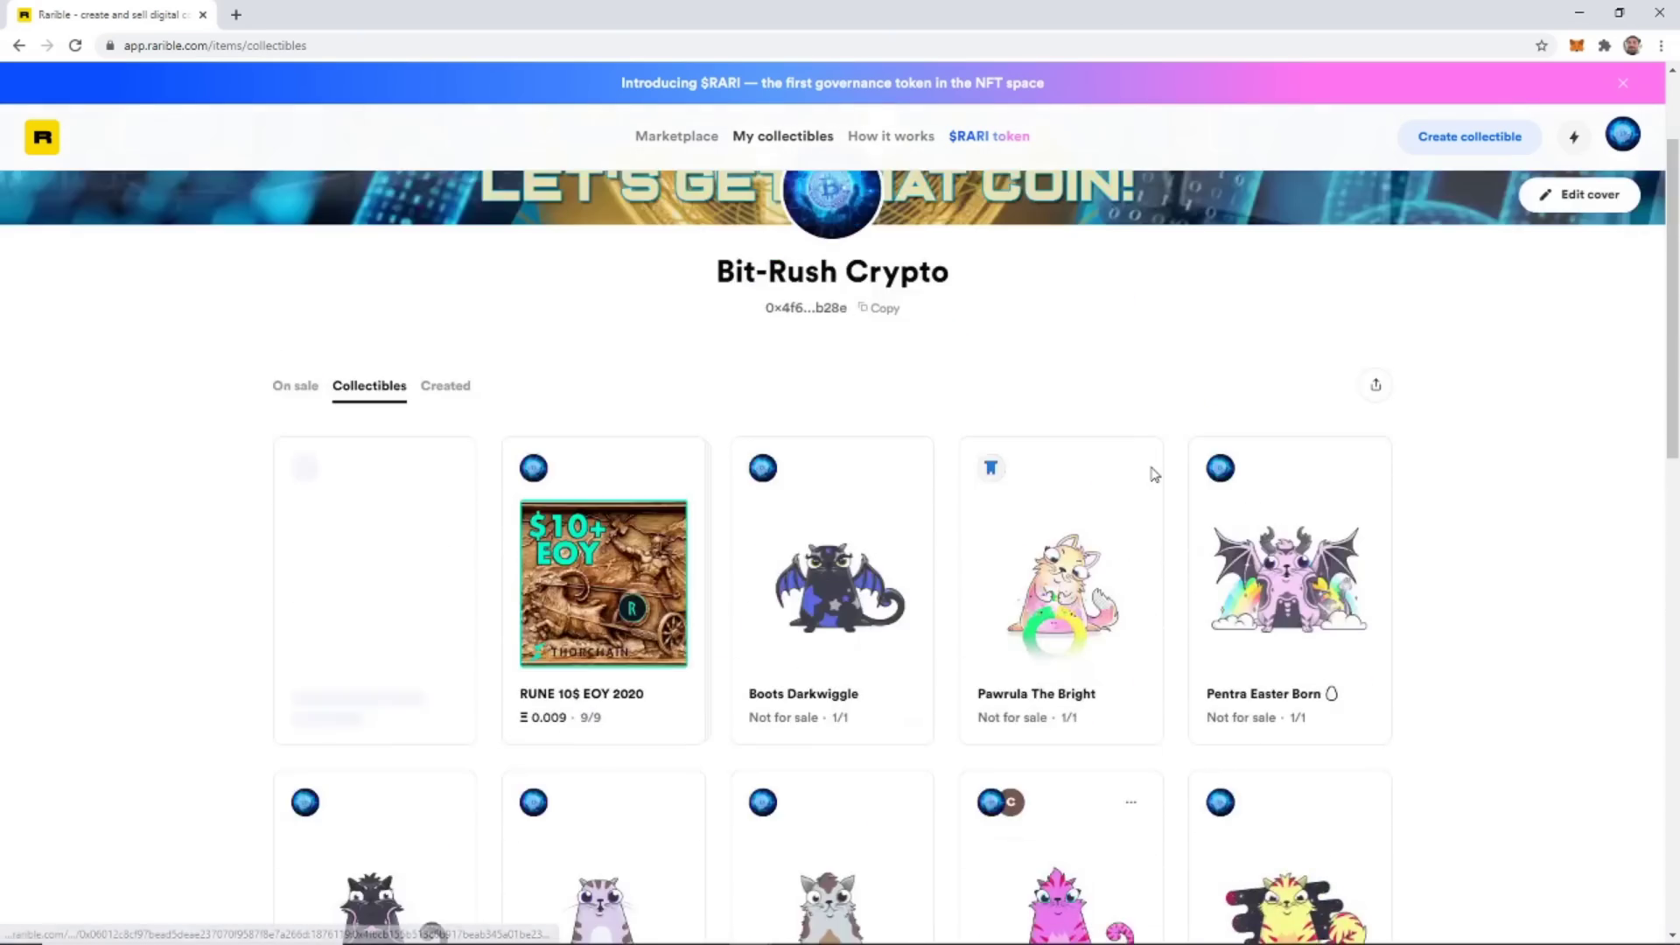
scroll(1156, 475, "up", 2)
scroll(1155, 475, "down", 5)
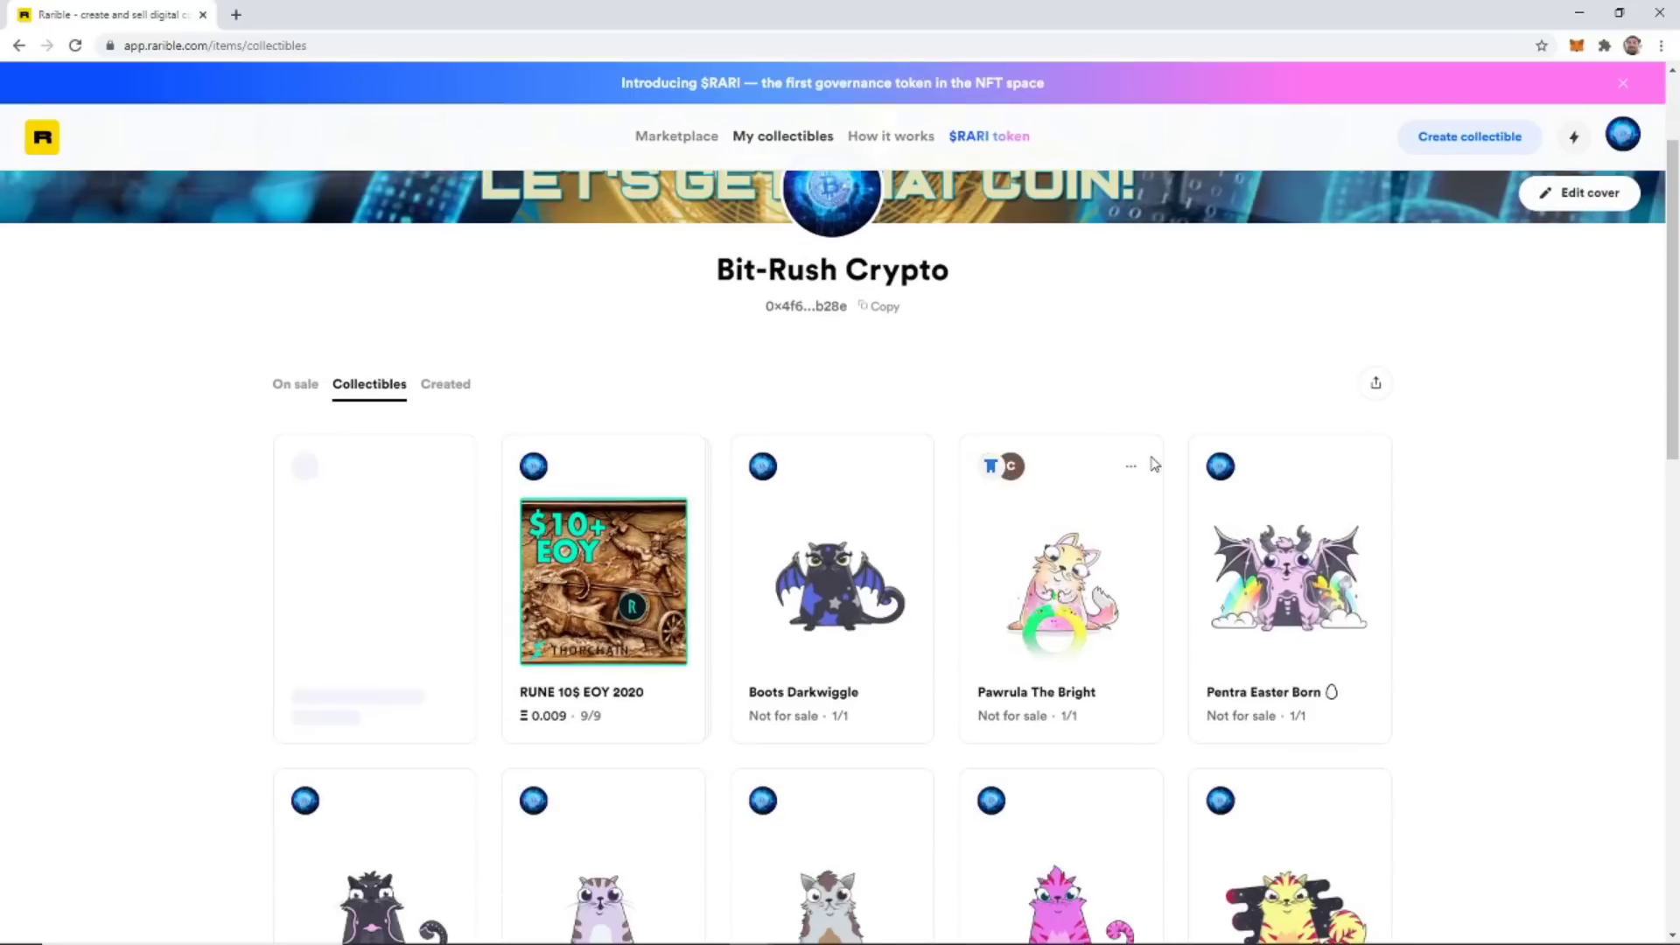
scroll(617, 350, "up", 1)
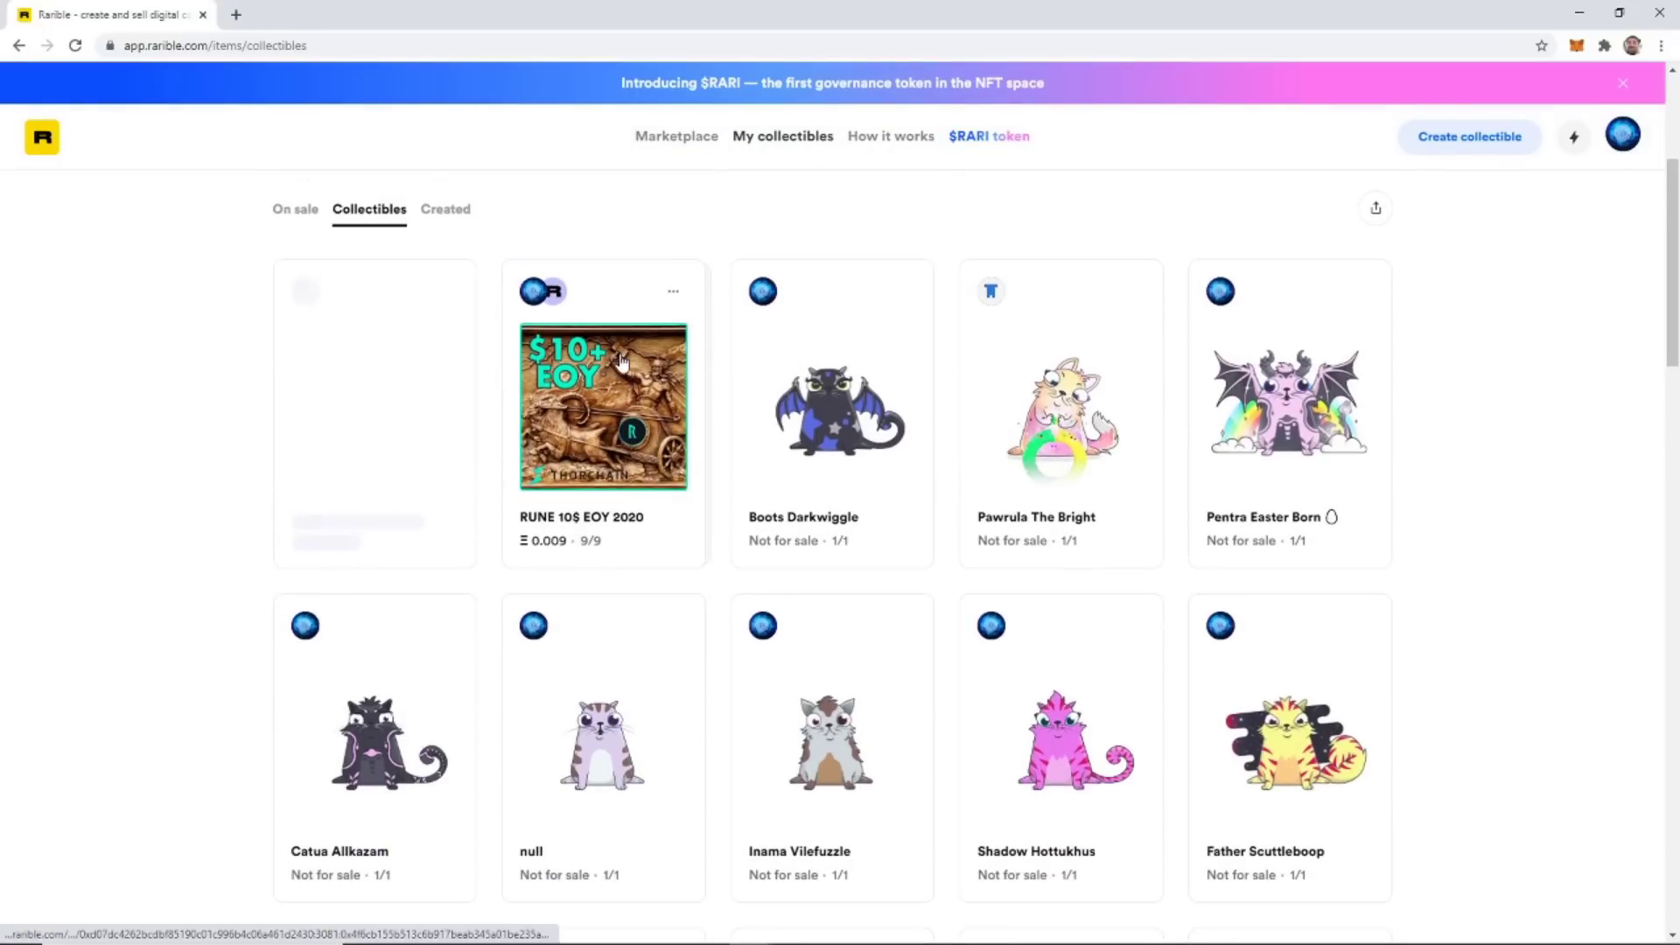
left_click(623, 442)
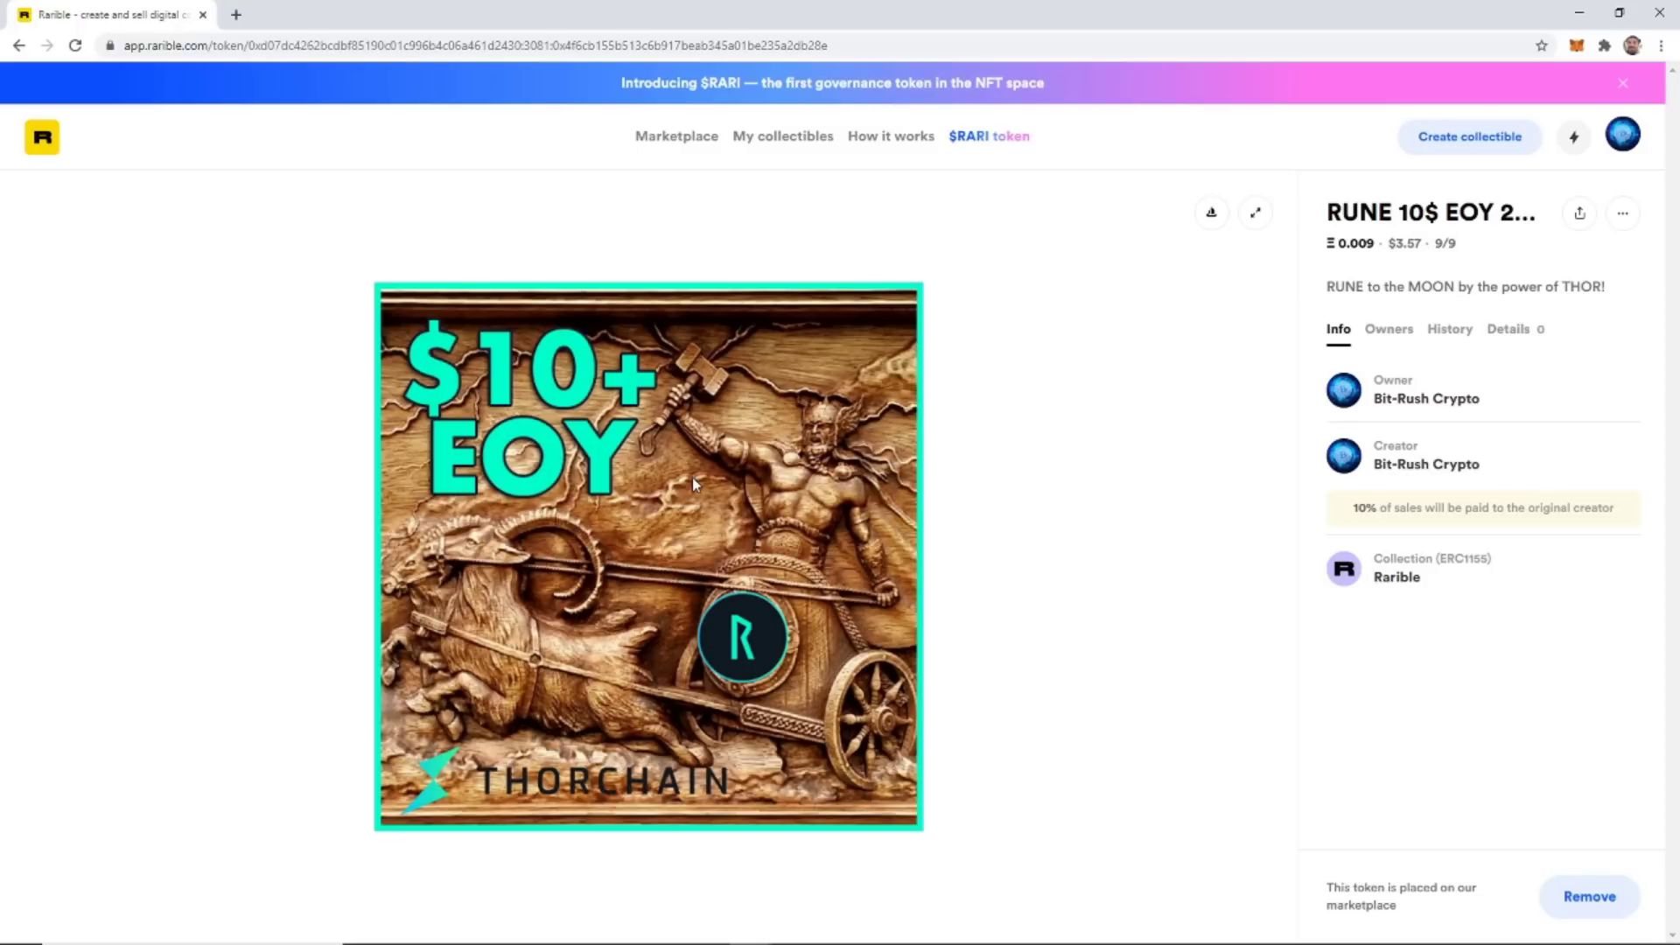
left_click(18, 48)
Filter the profile to show only items on sale.
scroll(481, 218, "down", 3)
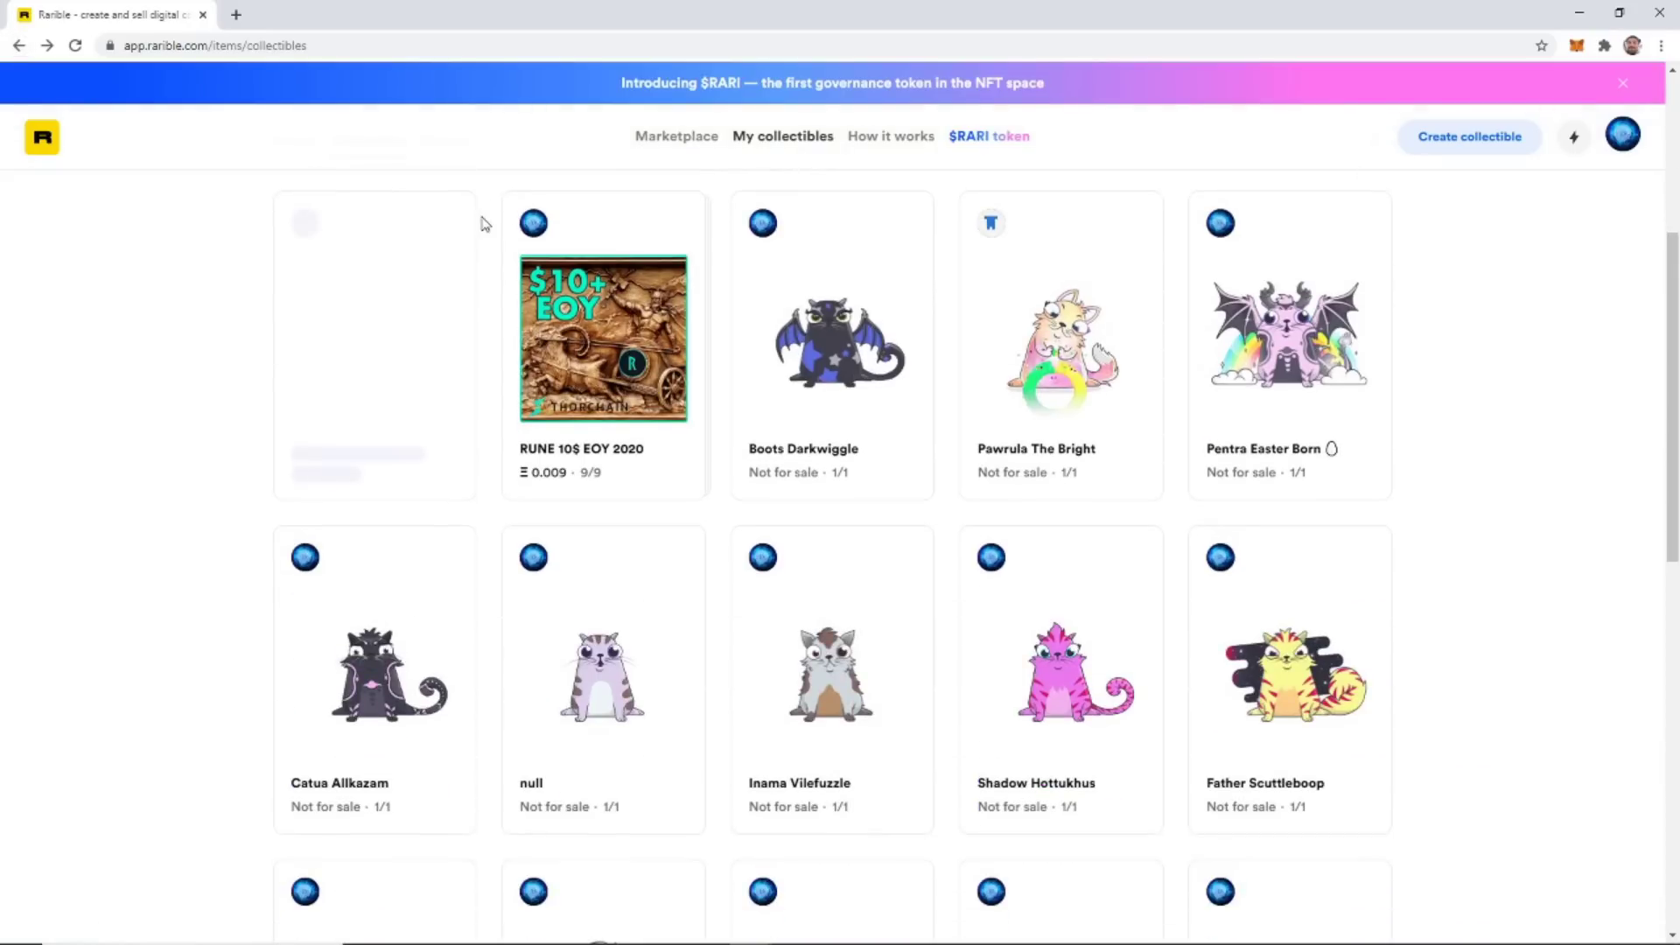
left_click(306, 235)
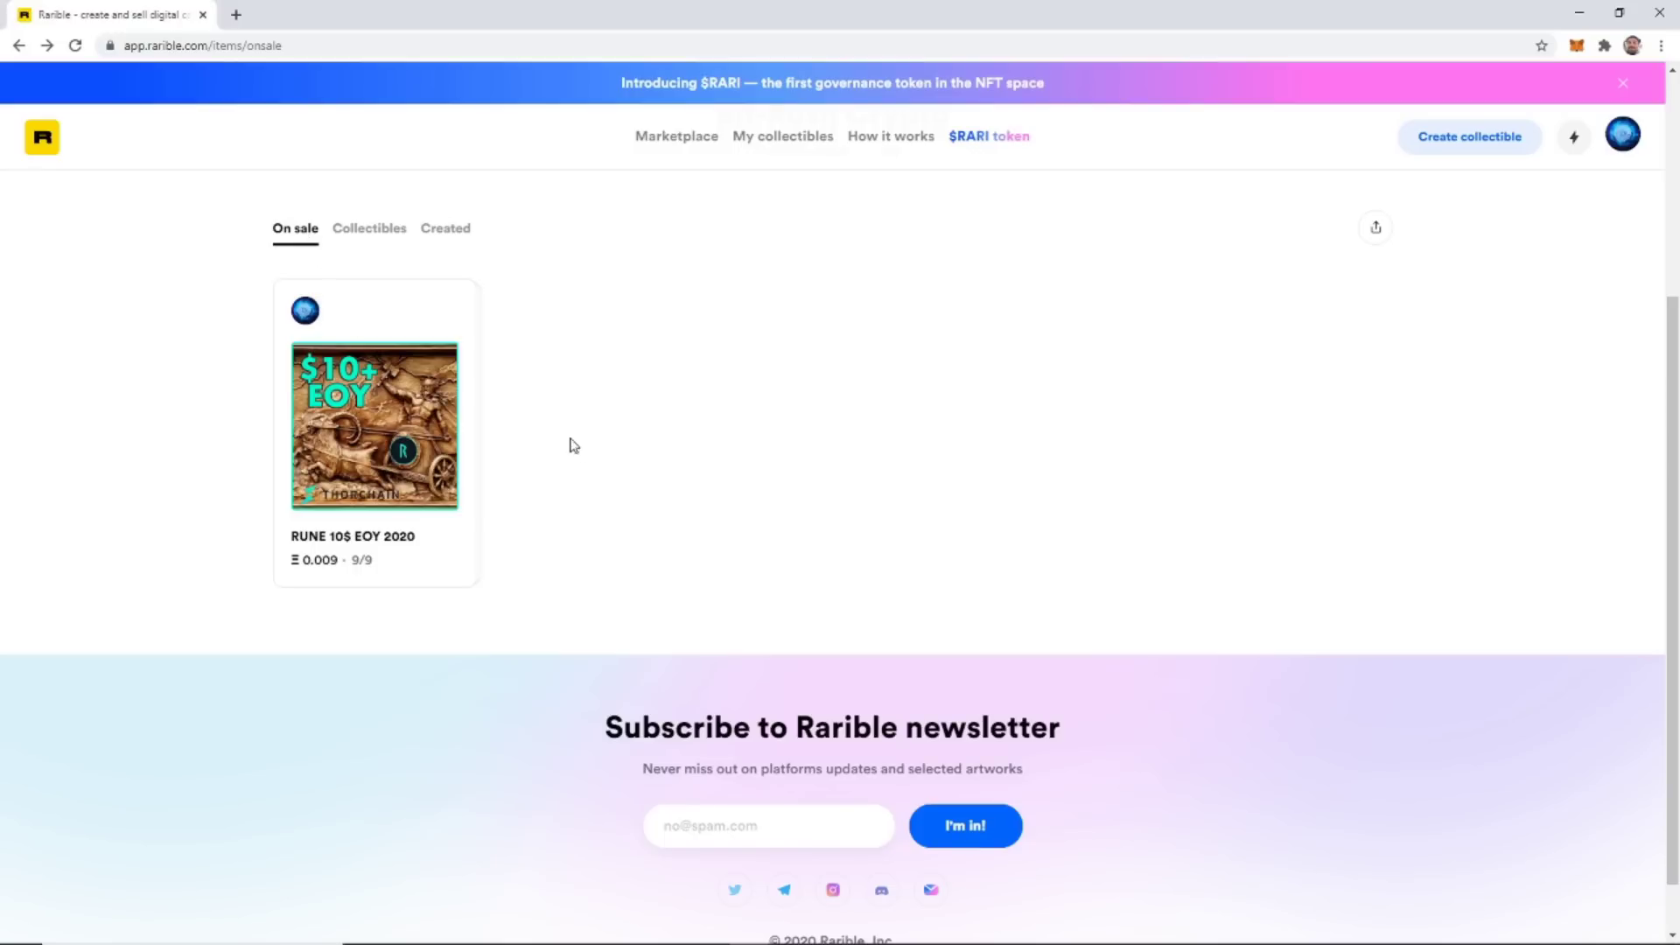
mouse_move(424, 306)
Toggle between the Collectibles and On sale tabs, reload the listings, then go to the profile's own page.
left_click(378, 239)
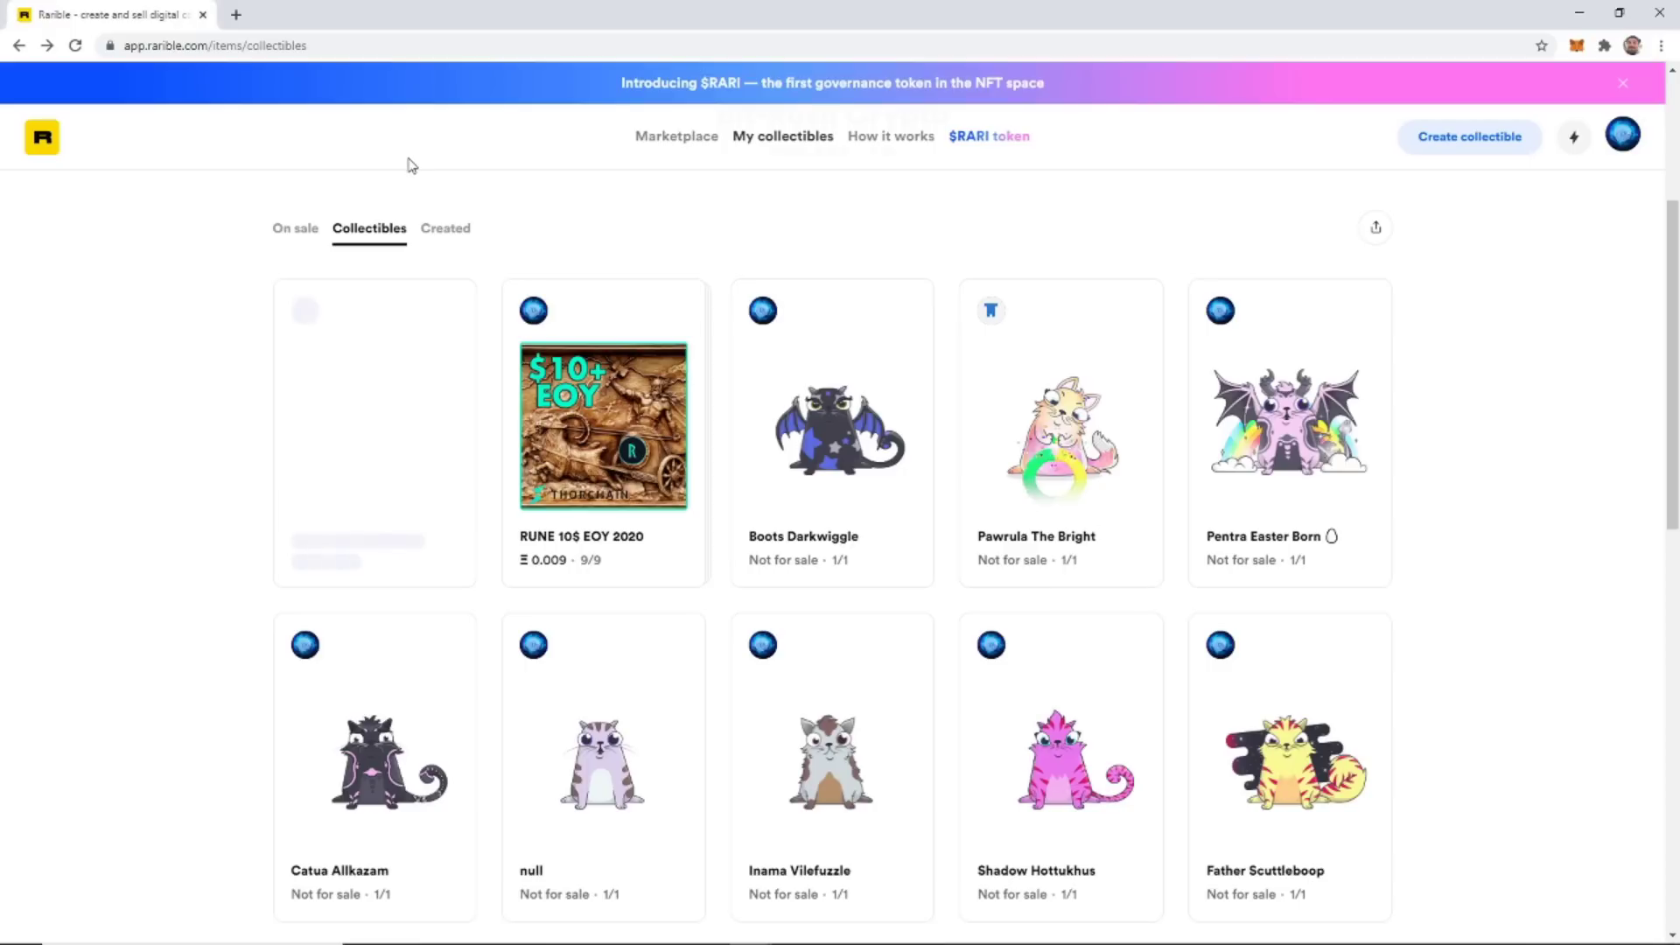
left_click(313, 230)
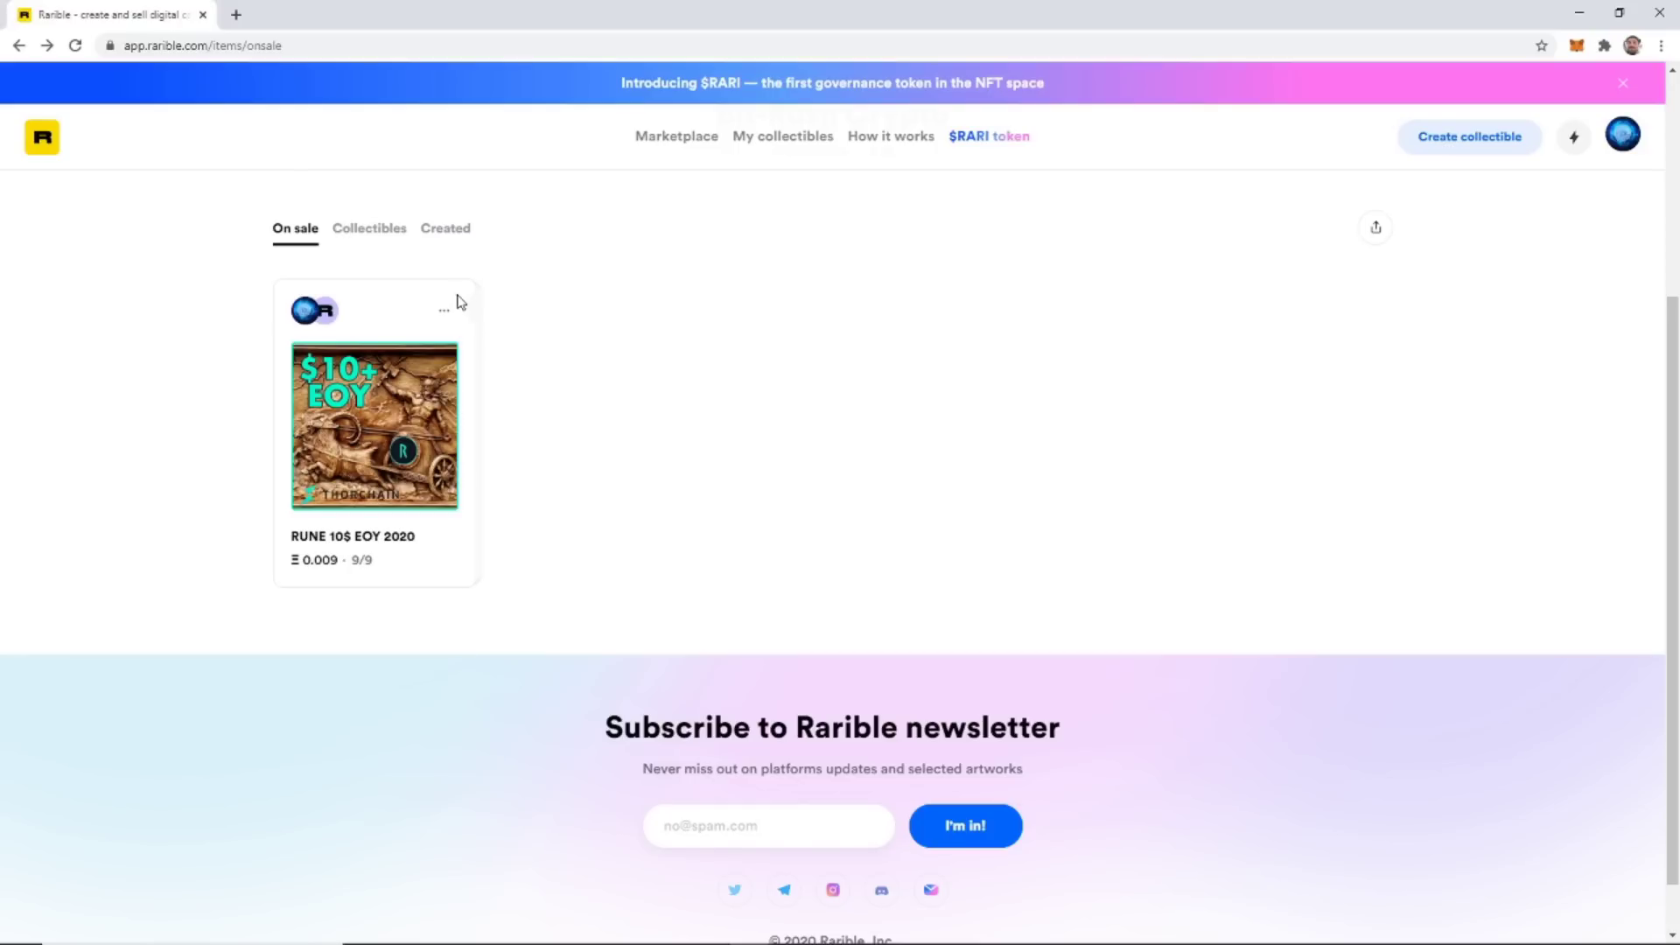
left_click(74, 46)
left_click(376, 235)
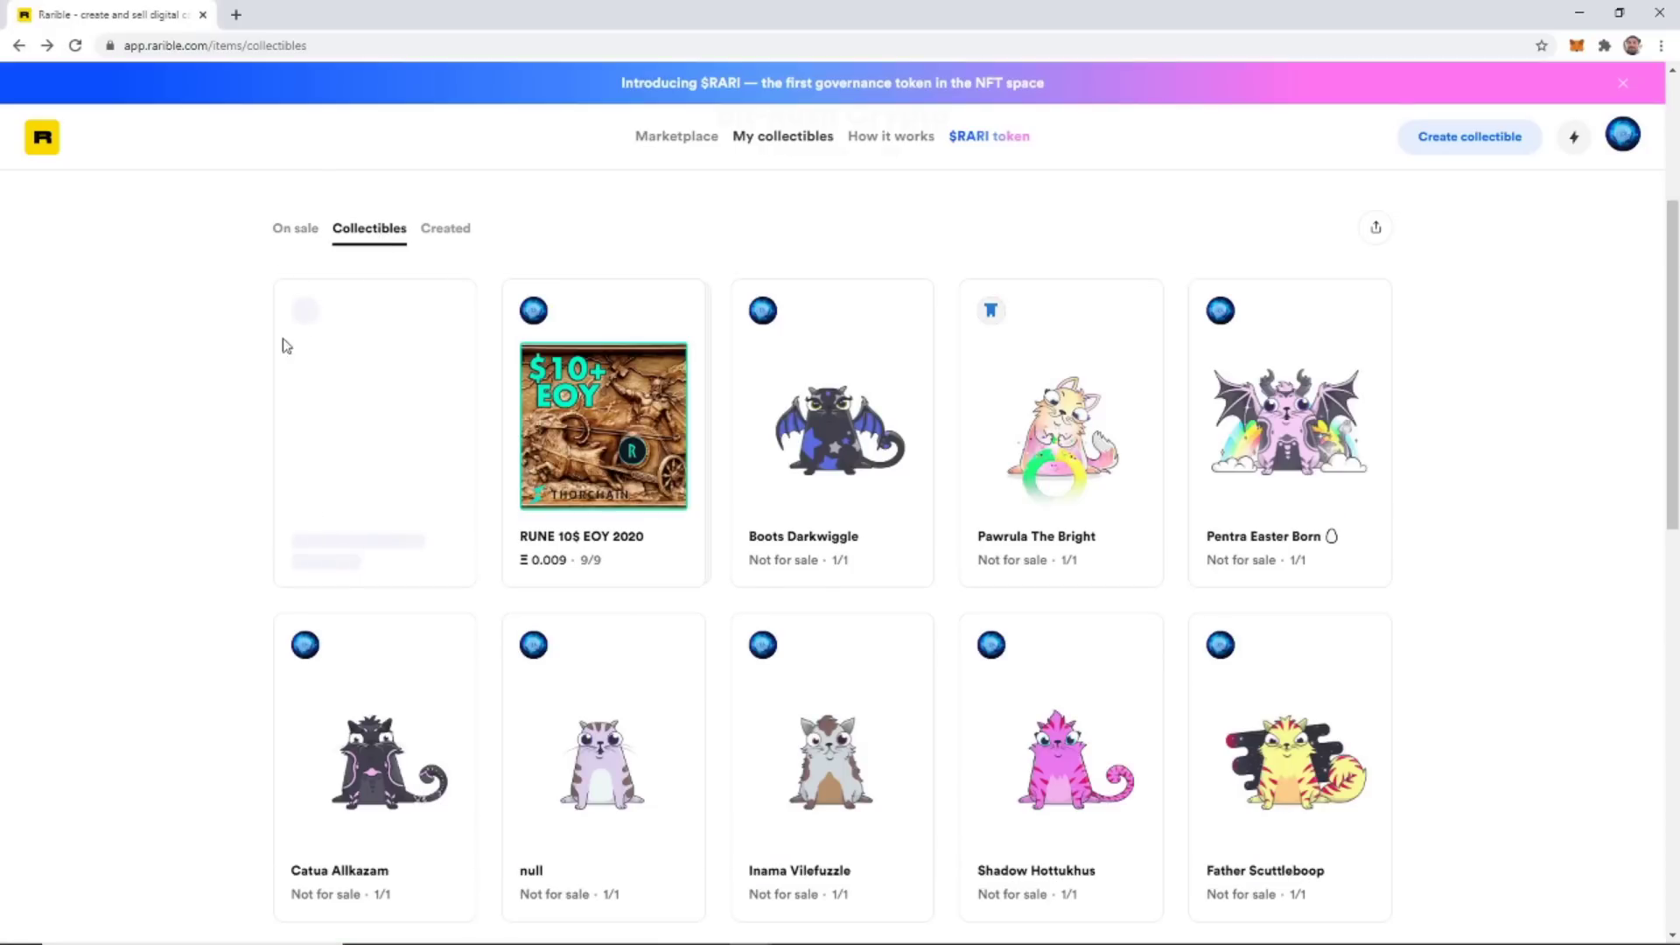
left_click(1621, 137)
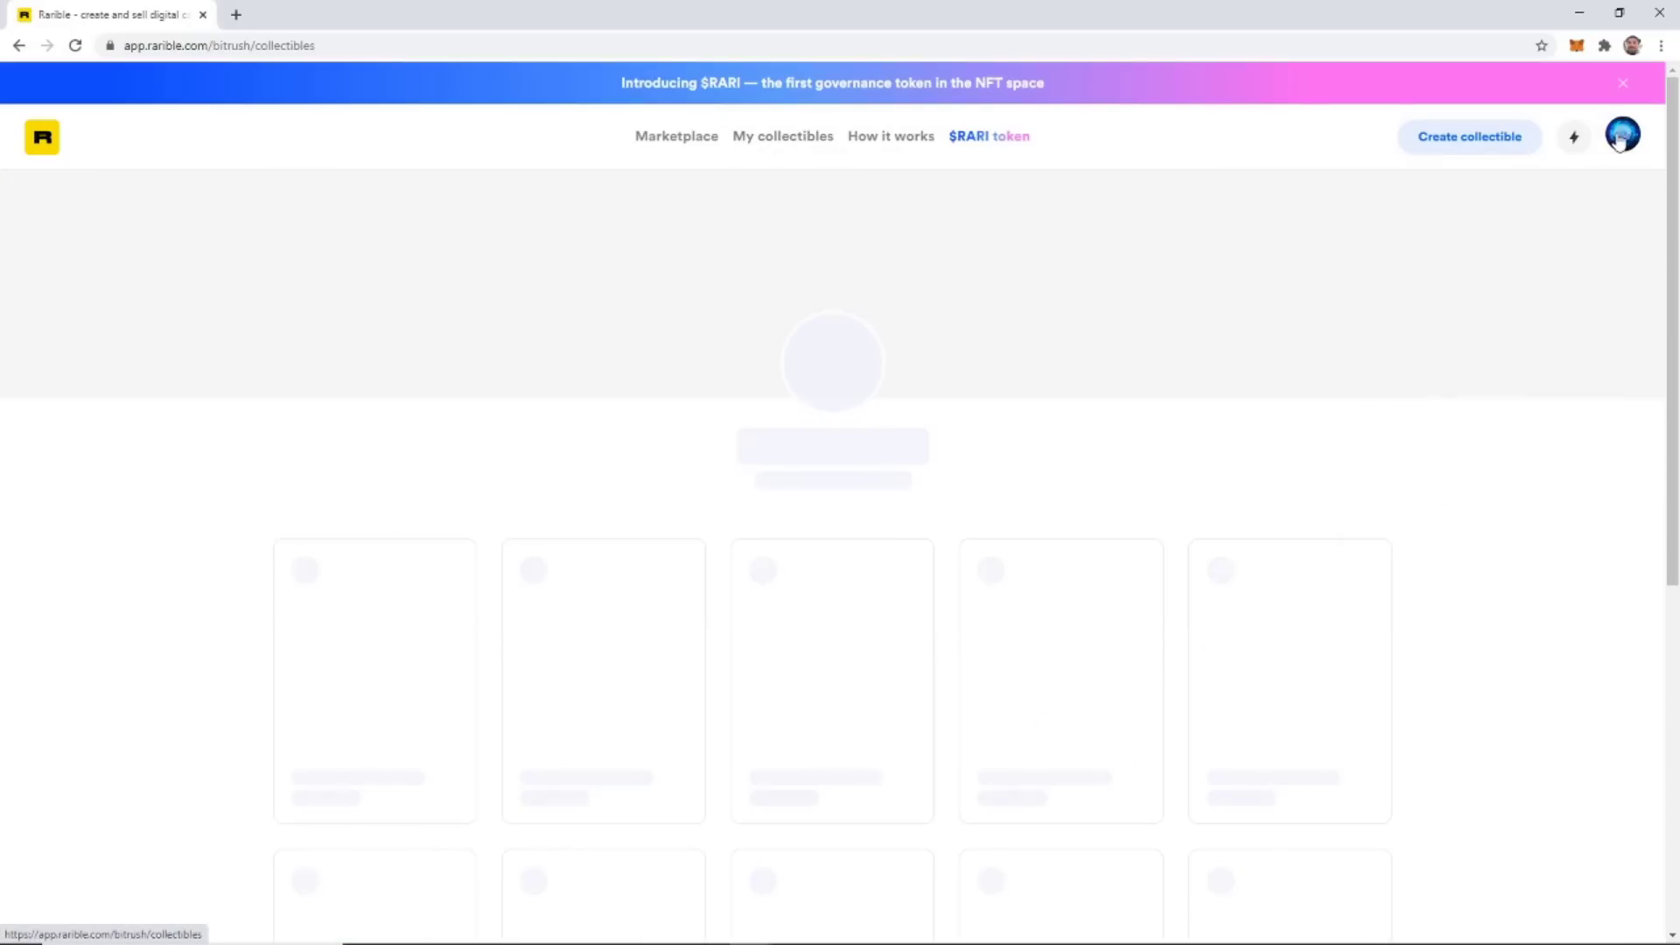
In MetaMask, open ETH activity and the pending Contract Interaction's details (0.013341 ETH fee).
scroll(1159, 342, "down", 5)
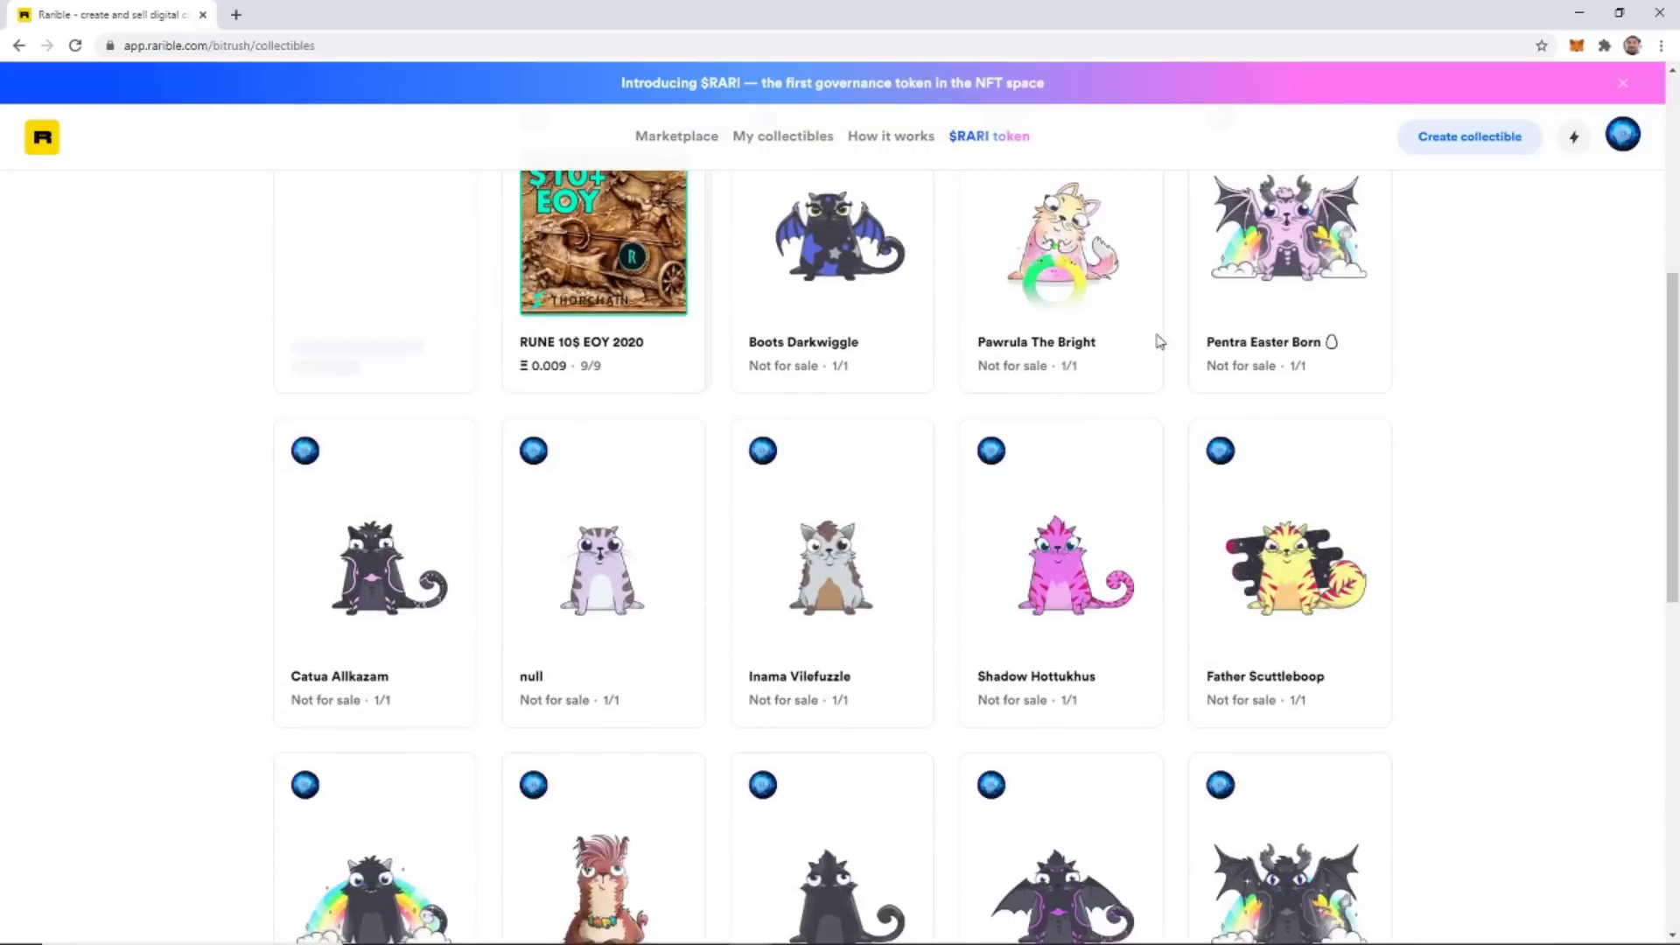
scroll(1181, 342, "up", 4)
mouse_move(1623, 144)
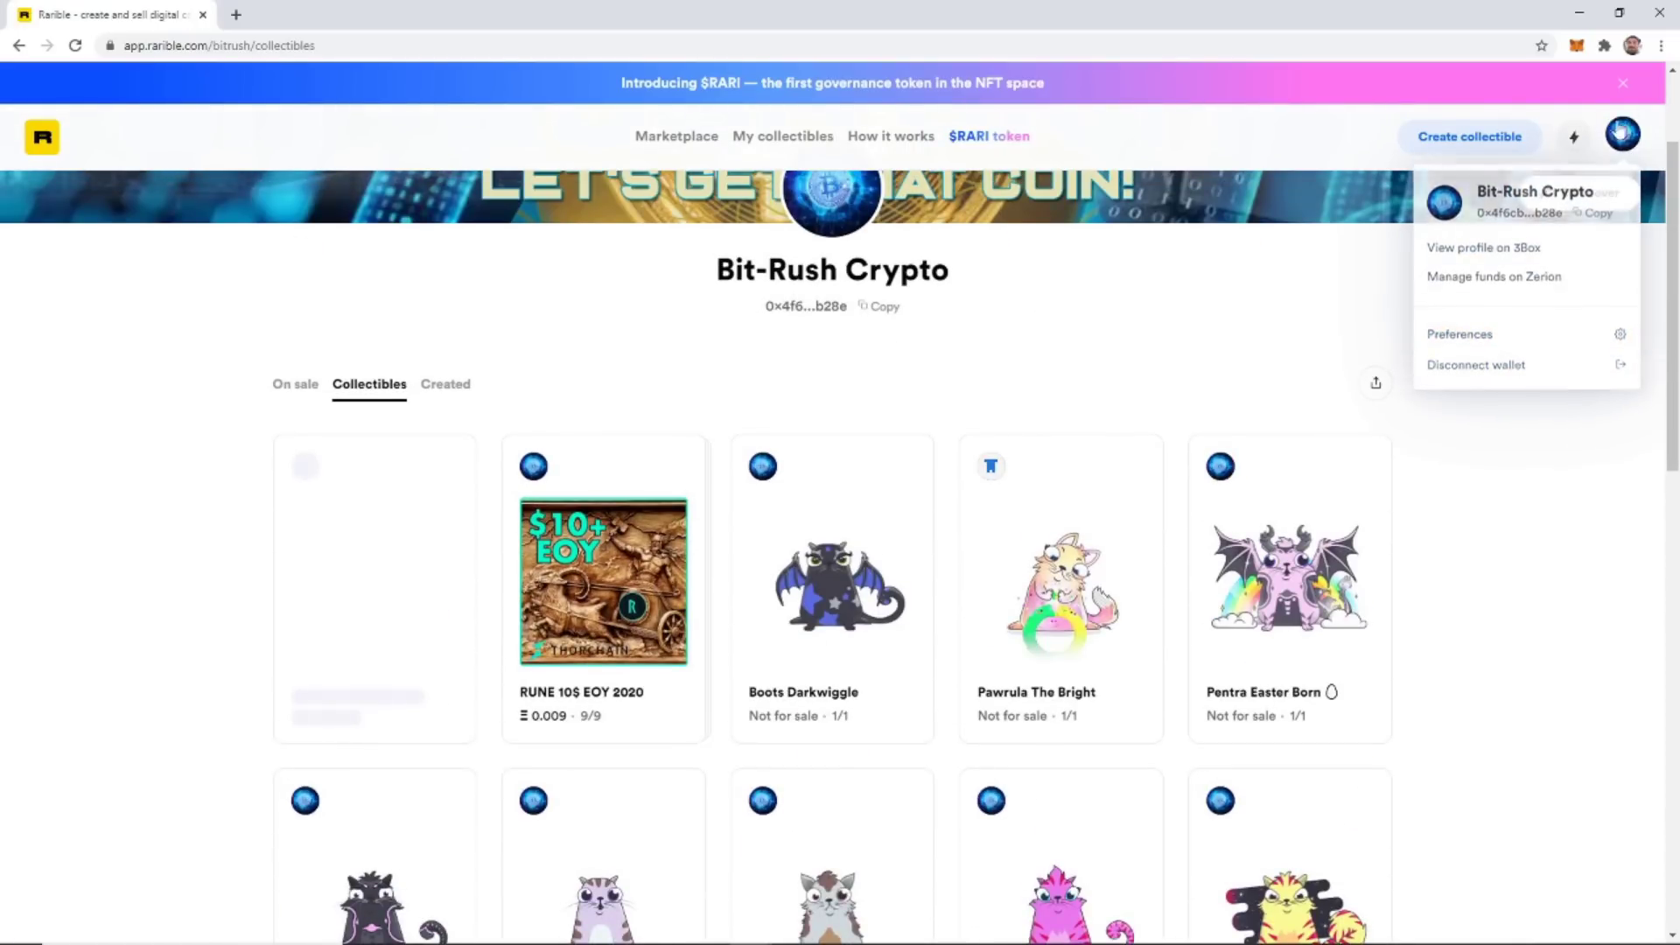
left_click(1577, 47)
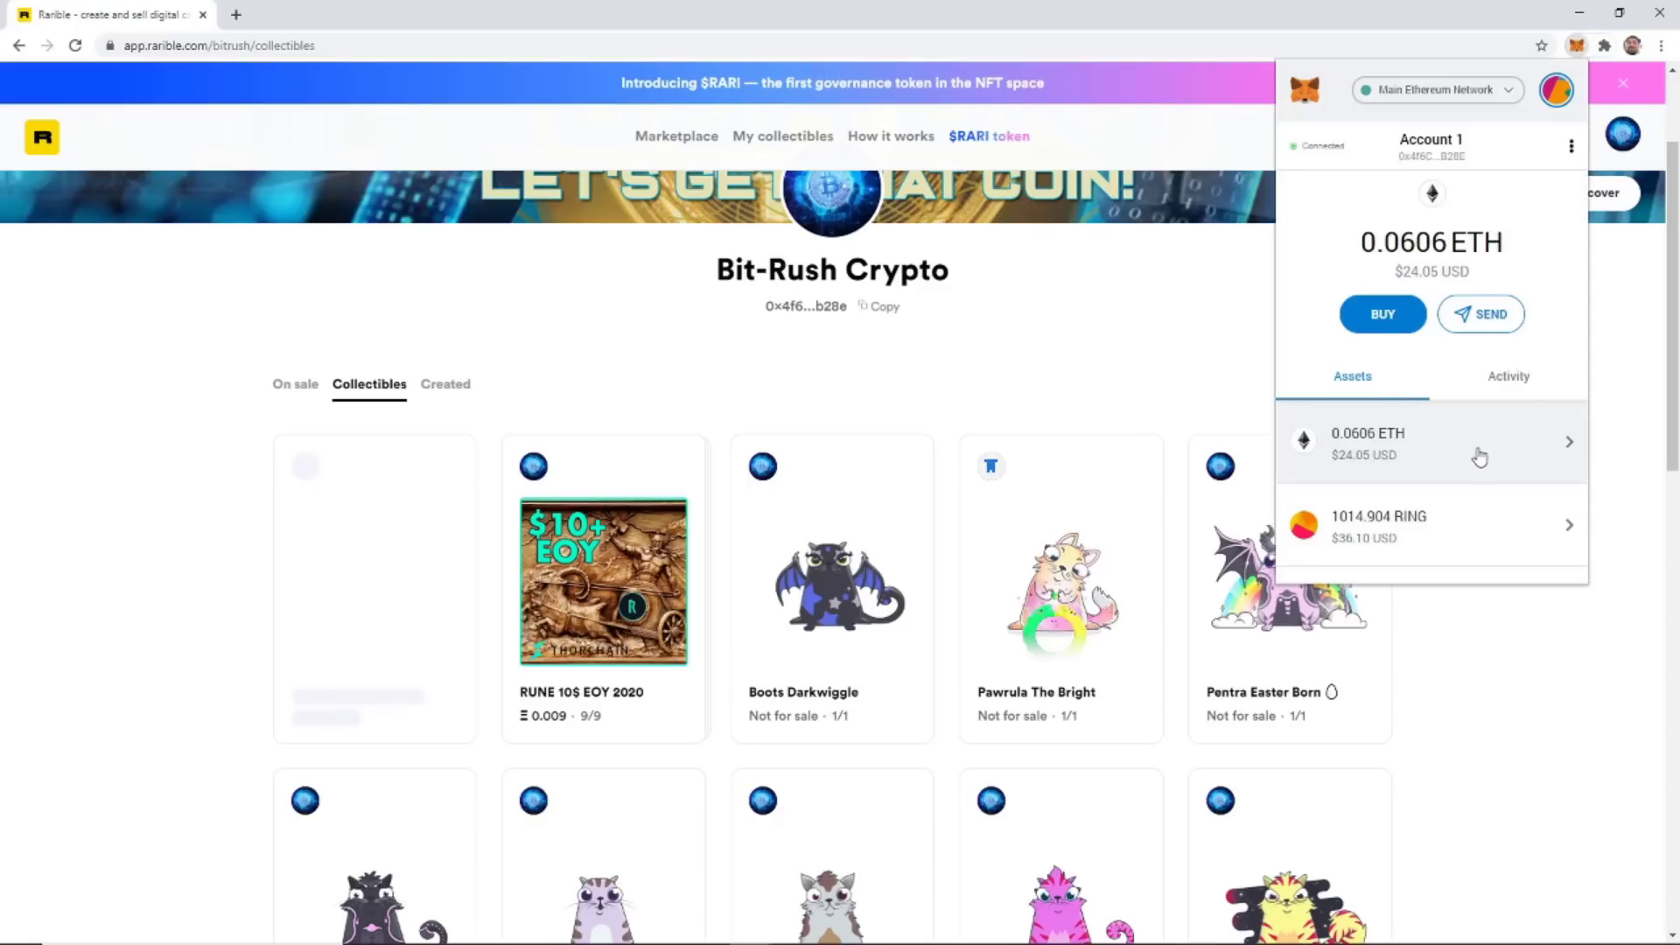
left_click(1477, 457)
scroll(1494, 453, "down", 2)
scroll(1494, 452, "up", 2)
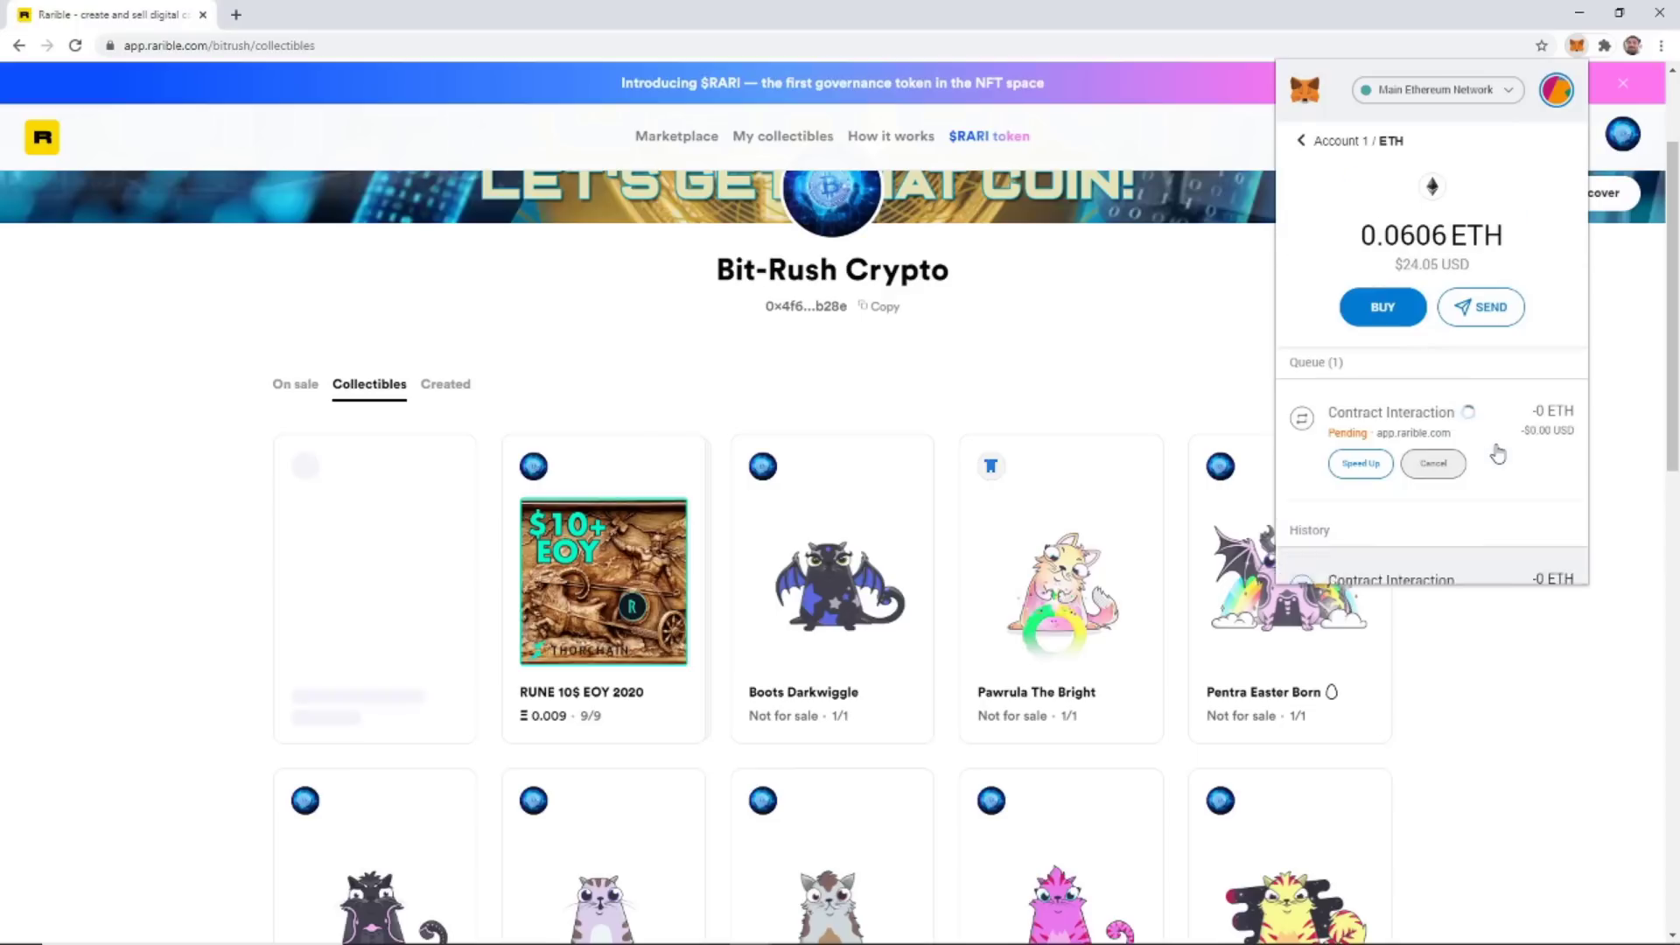
left_click(1525, 442)
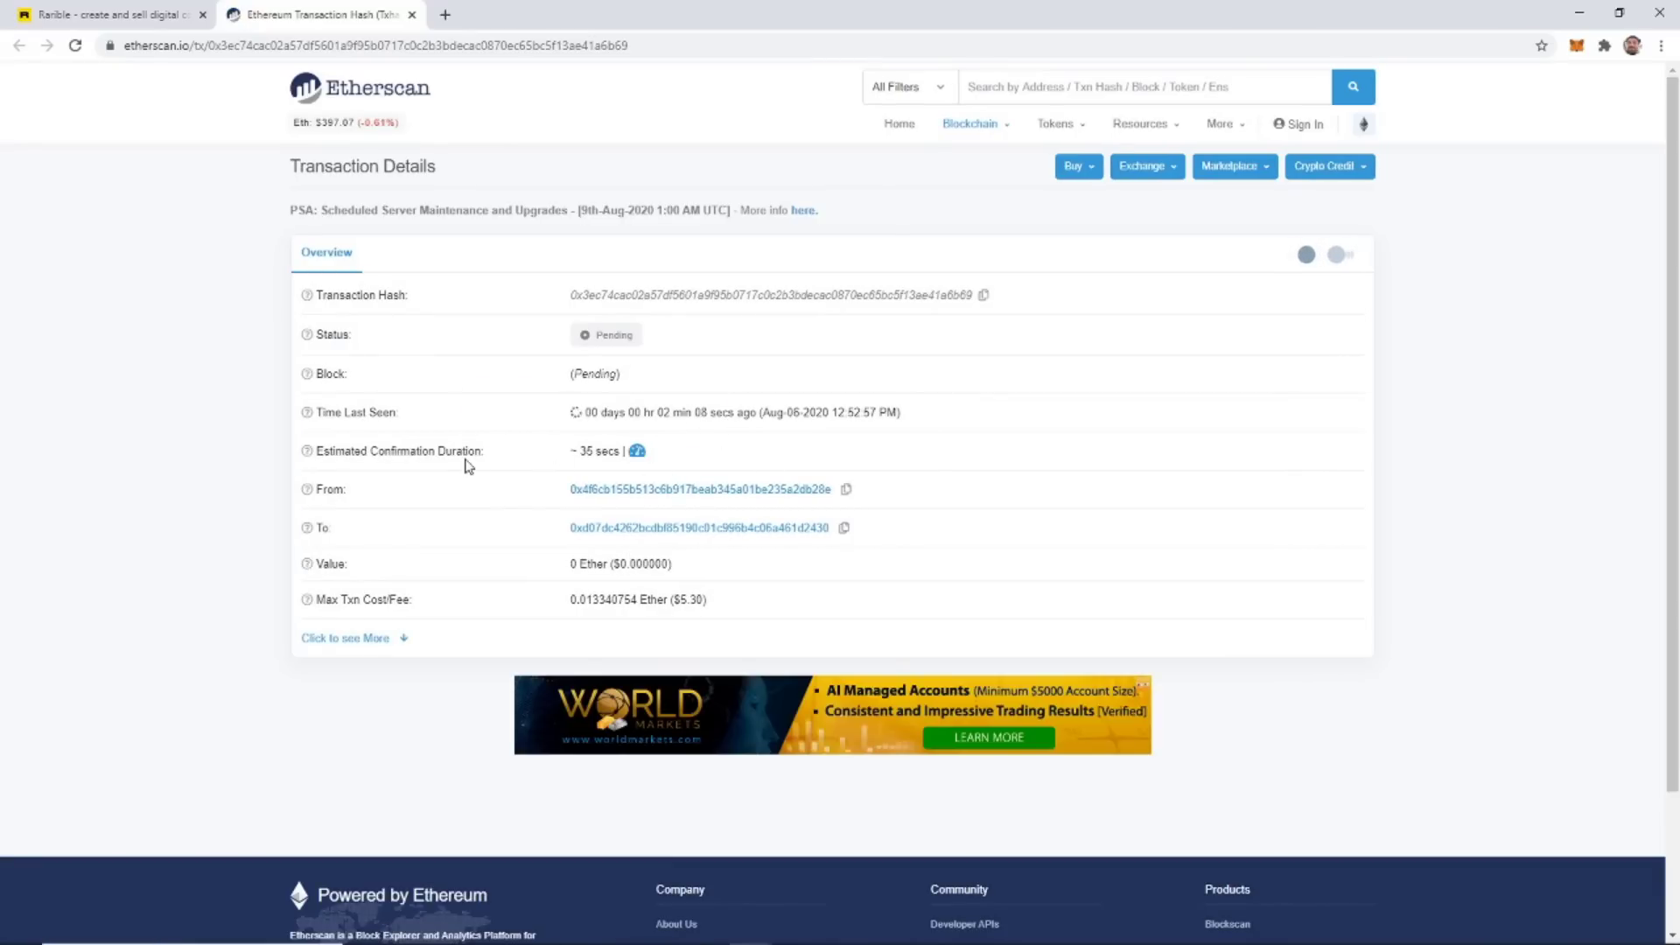
Review the Pending transaction on Etherscan, noting the $5.30 max fee, then return to Rarible.
mouse_move(622, 455)
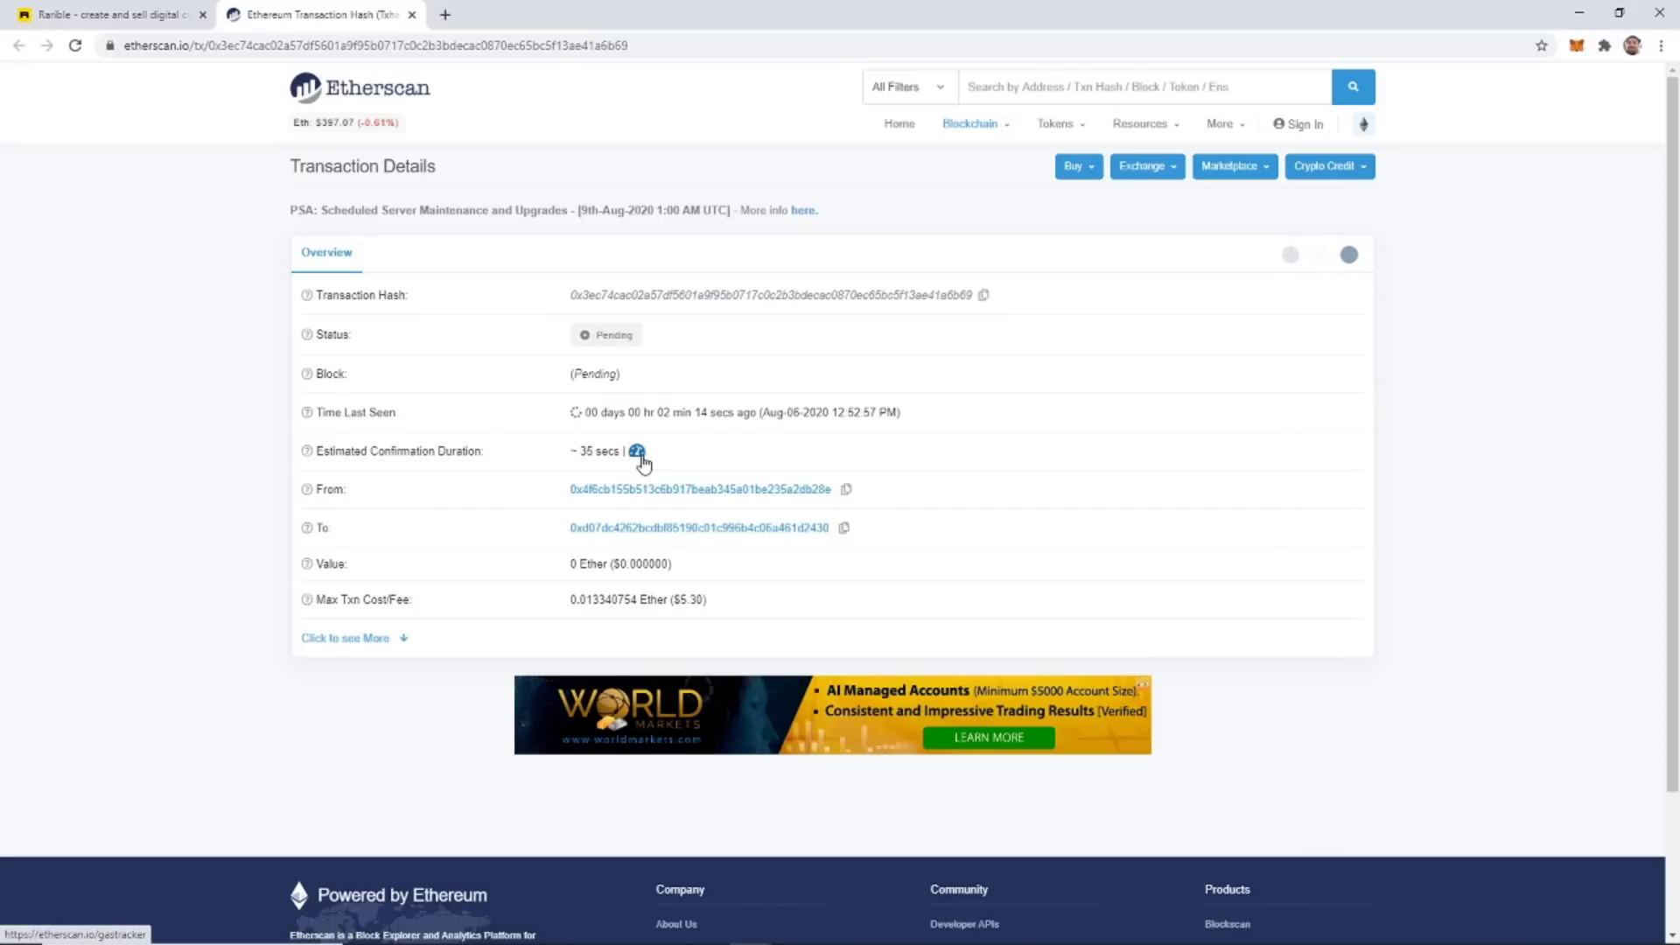
left_click_drag(680, 602, 710, 605)
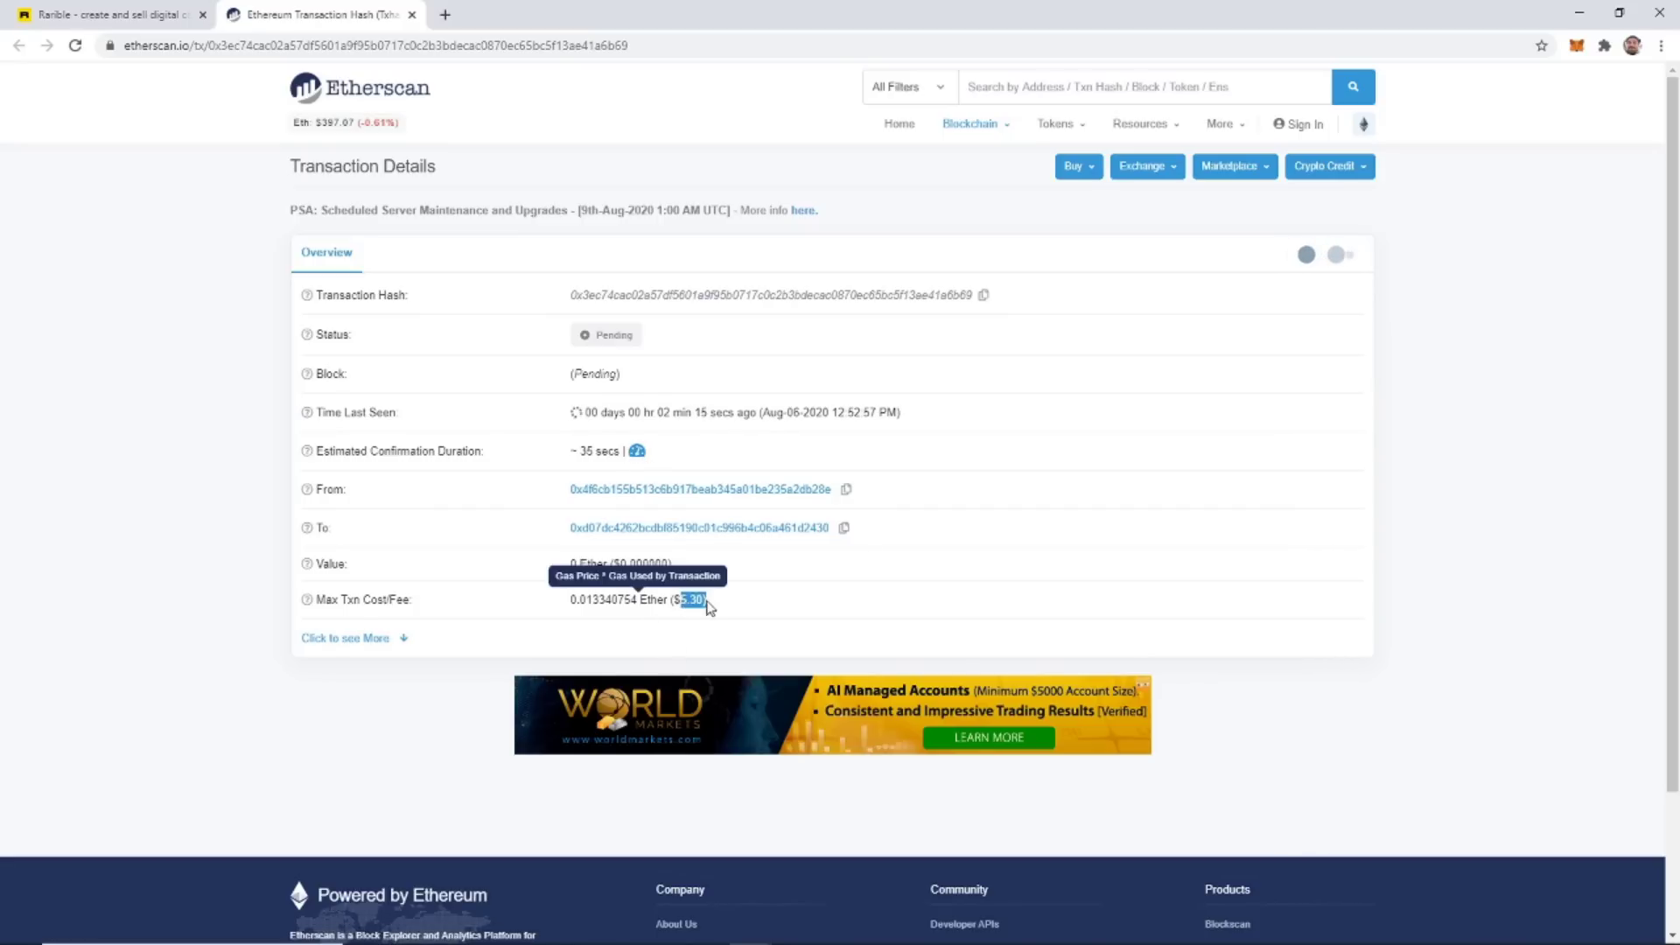
left_click(620, 619)
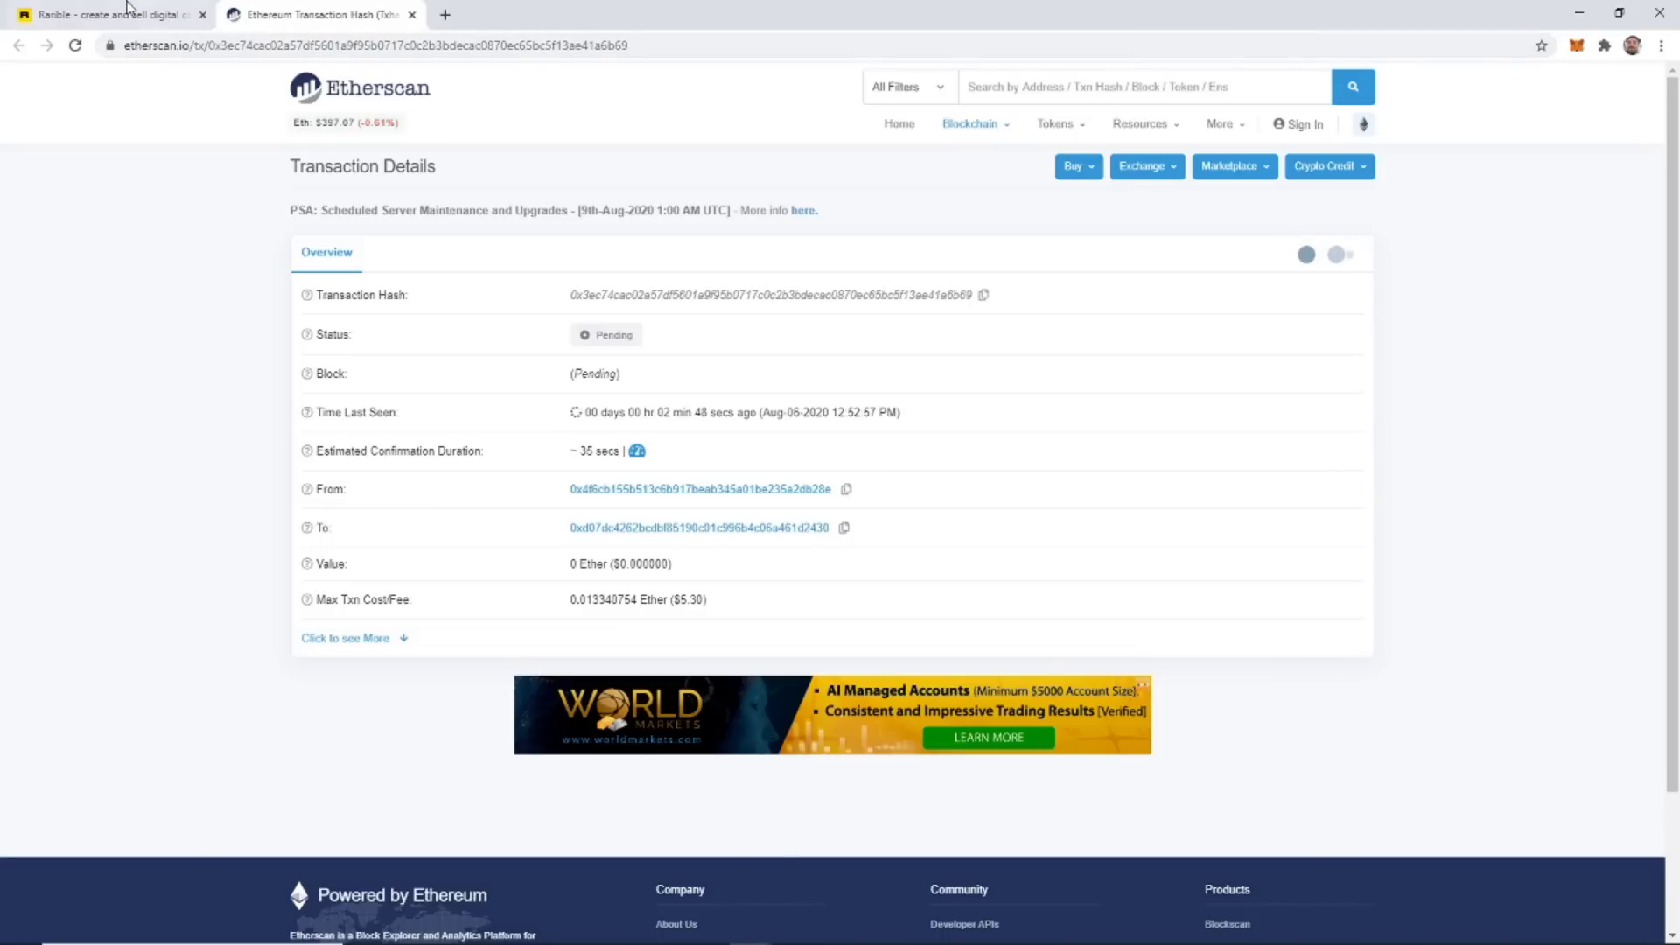
left_click(87, 15)
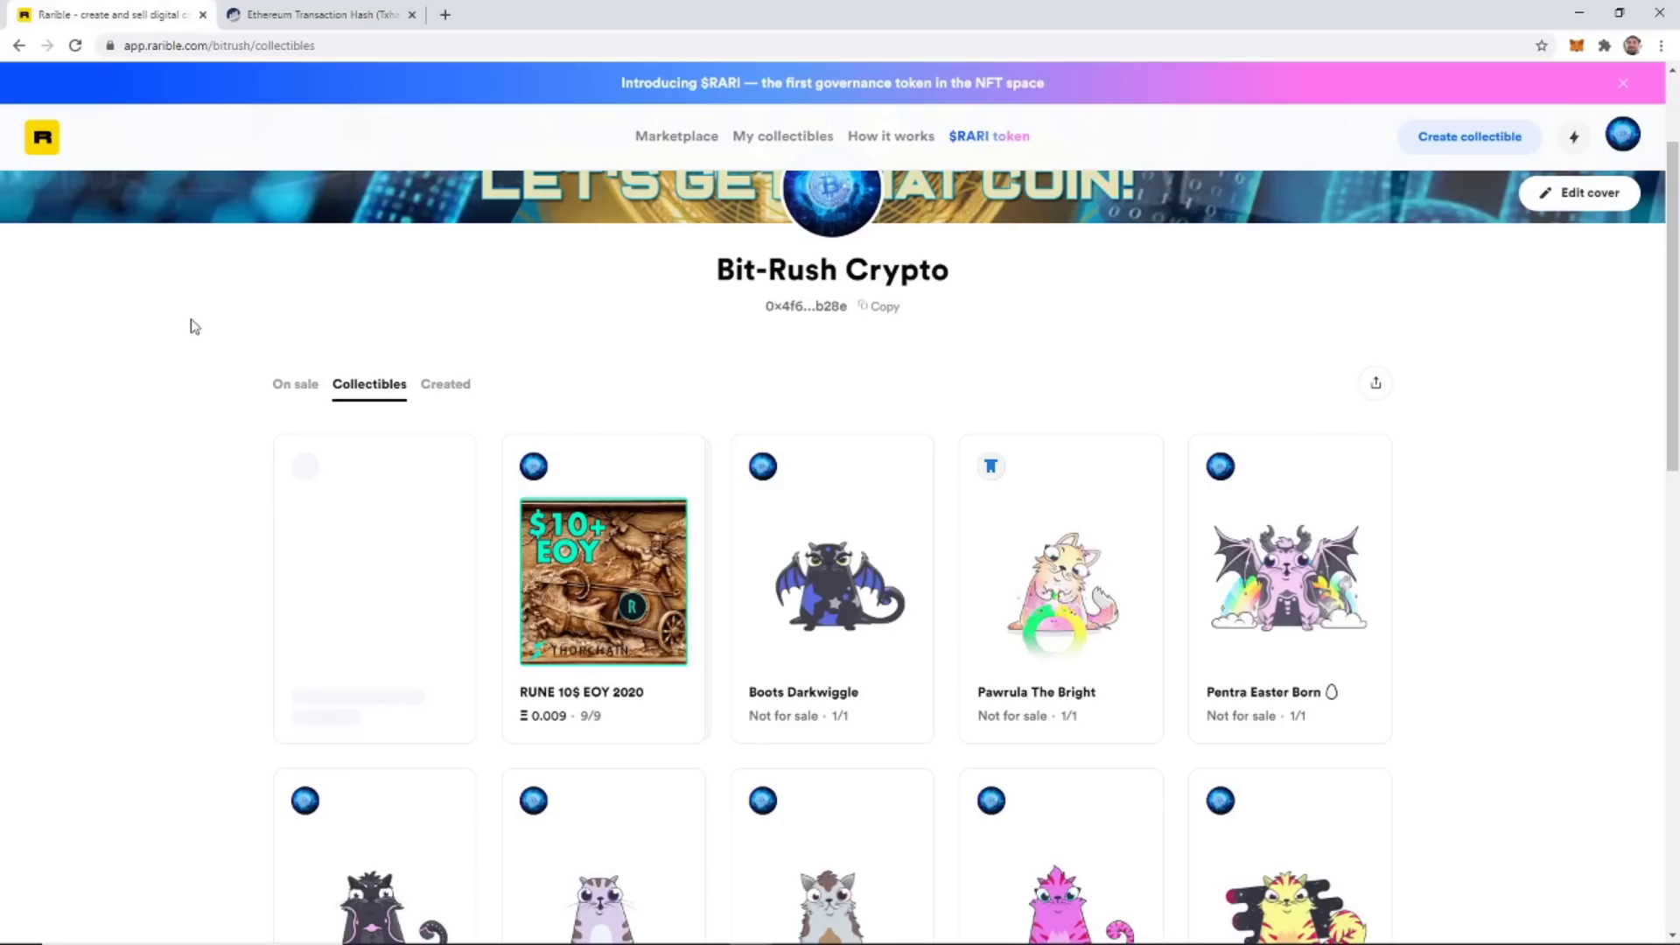
Reload the Etherscan transaction to confirm Success with a 0.012127974 Ether fee, then close it.
scroll(451, 359, "up", 2)
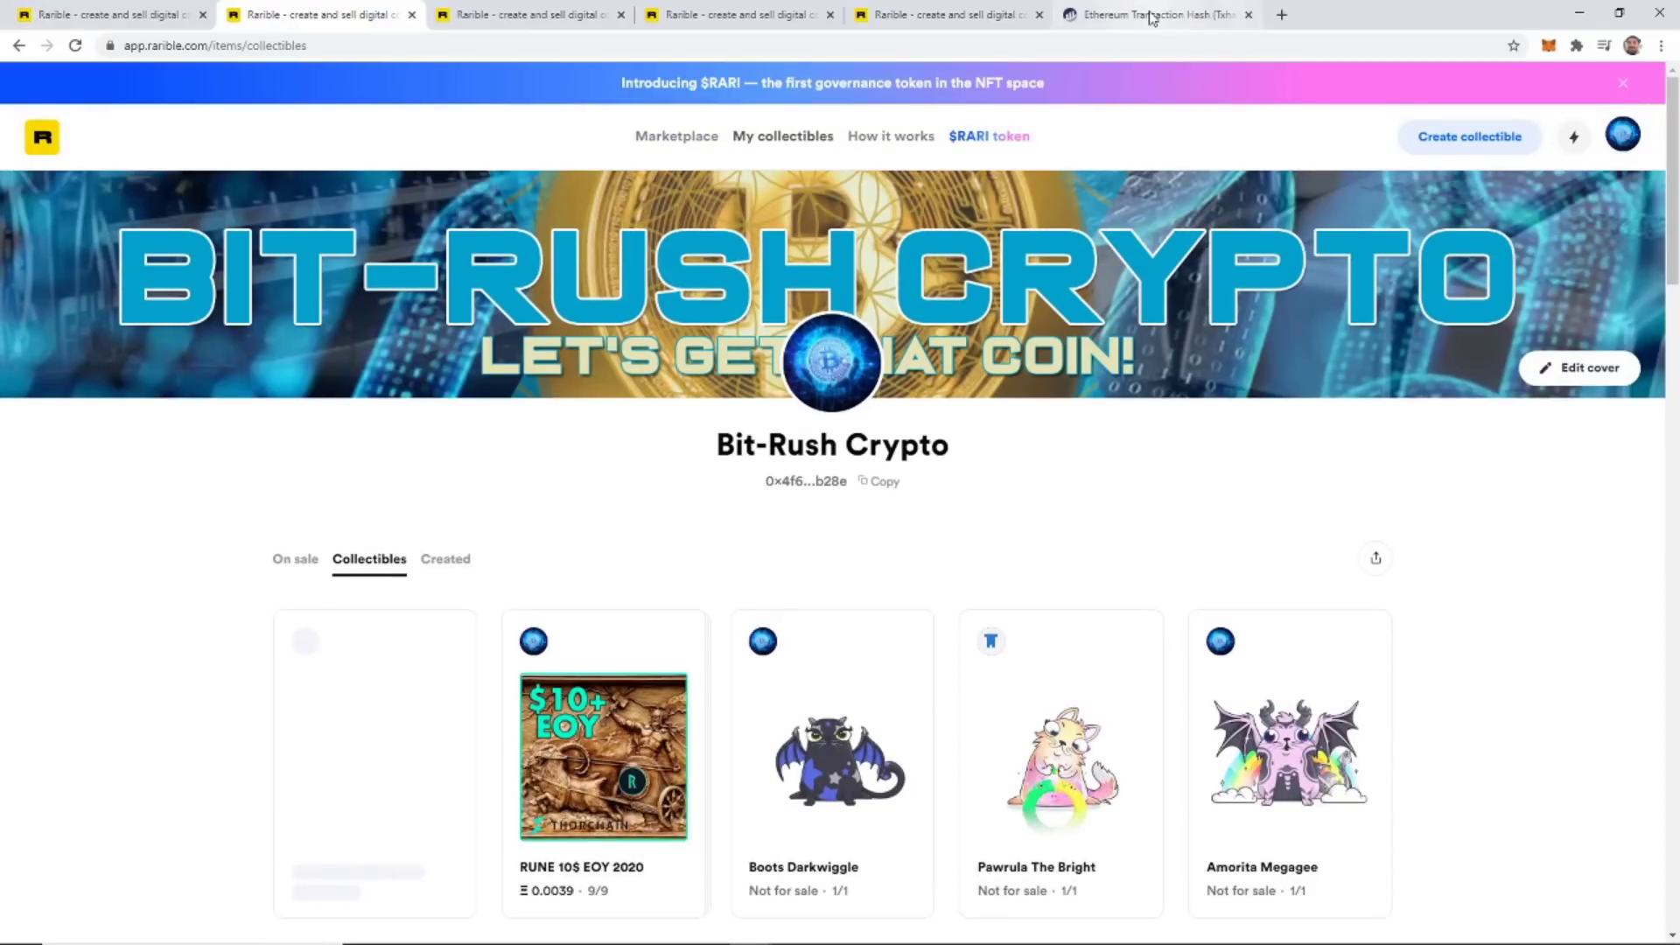
left_click(1120, 18)
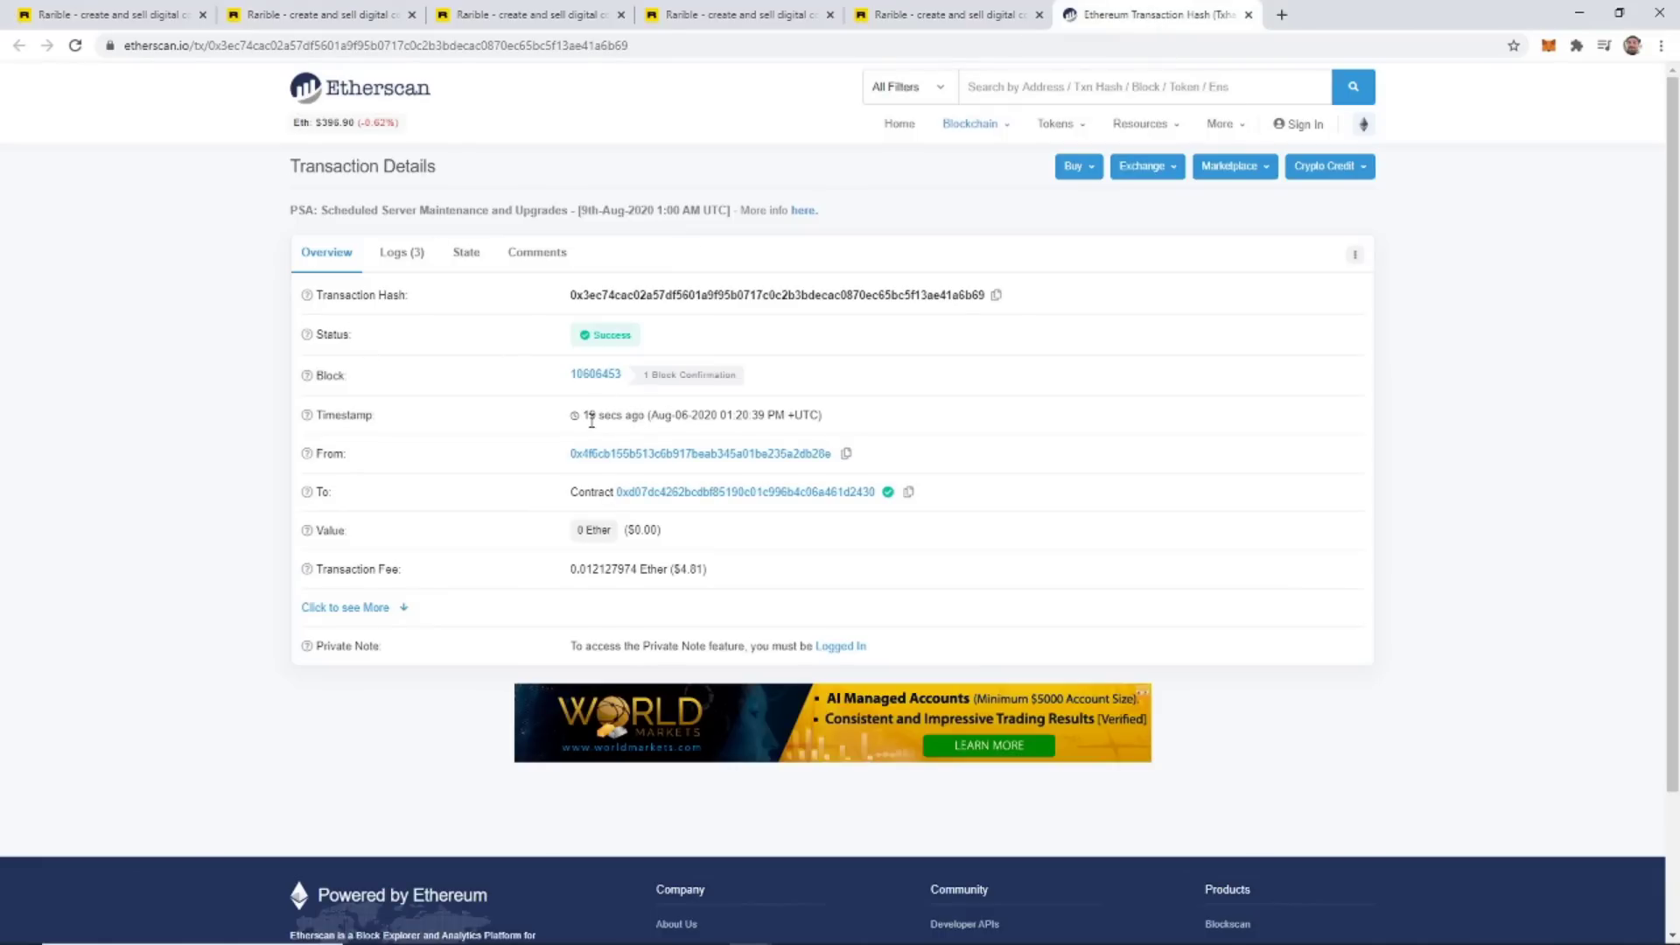
left_click(76, 48)
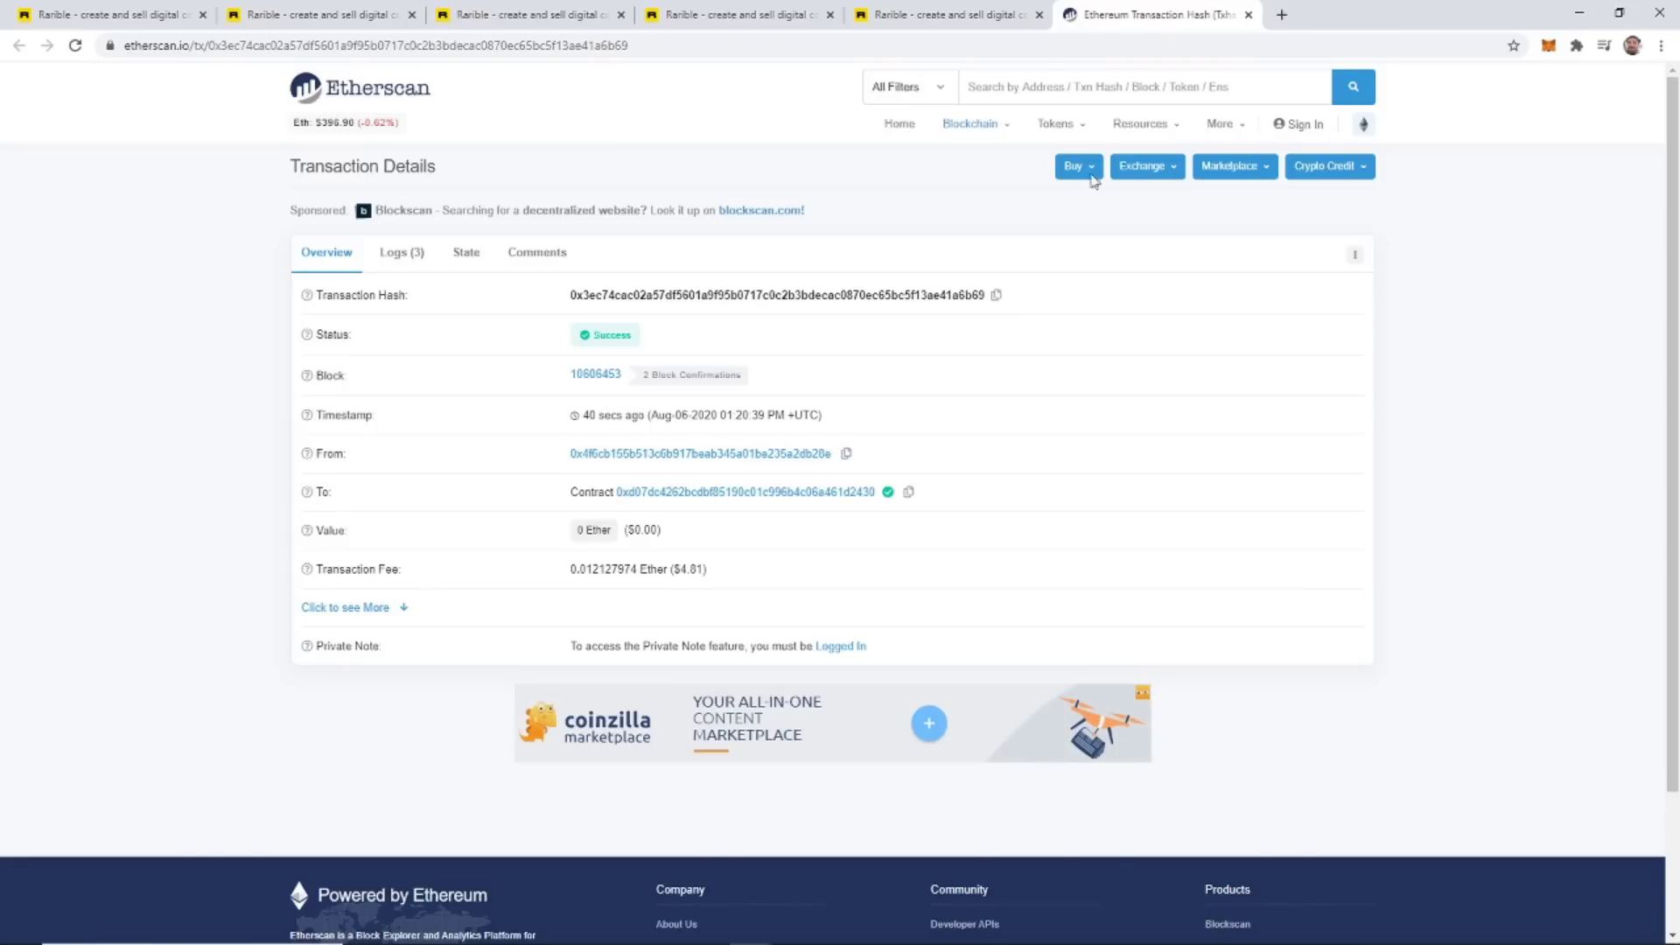
left_click(1249, 15)
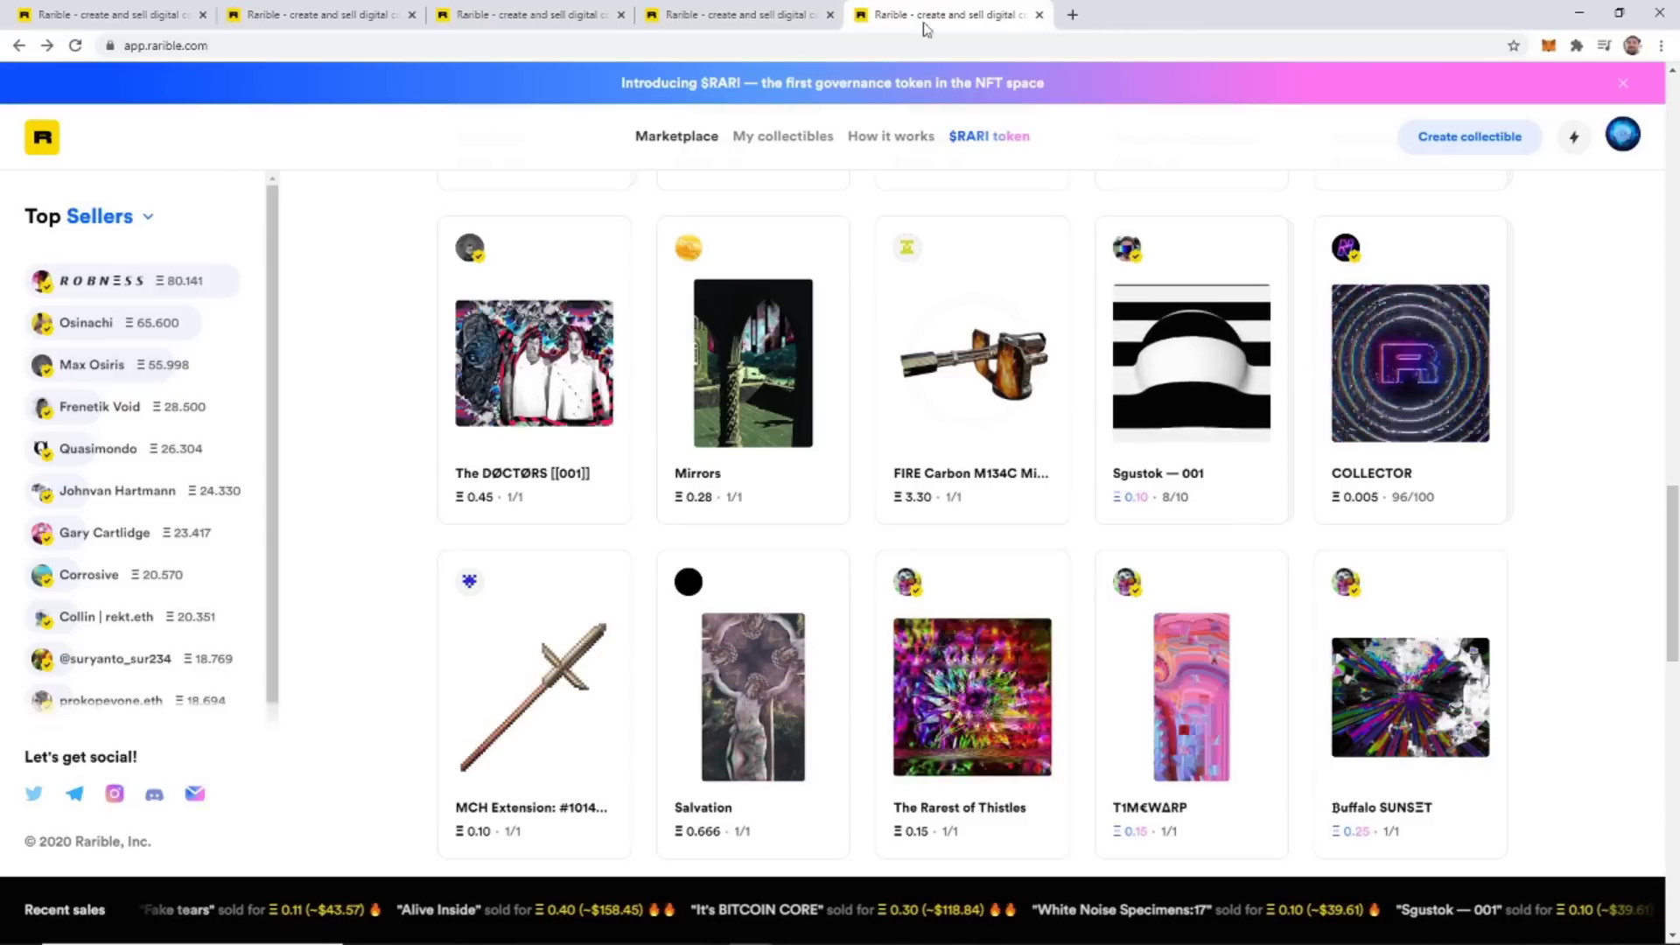
Reload the profile's collectibles and filter On sale to show Ethereum Dreams at 0.01 ETH, 13/13.
left_click(758, 15)
left_click(555, 15)
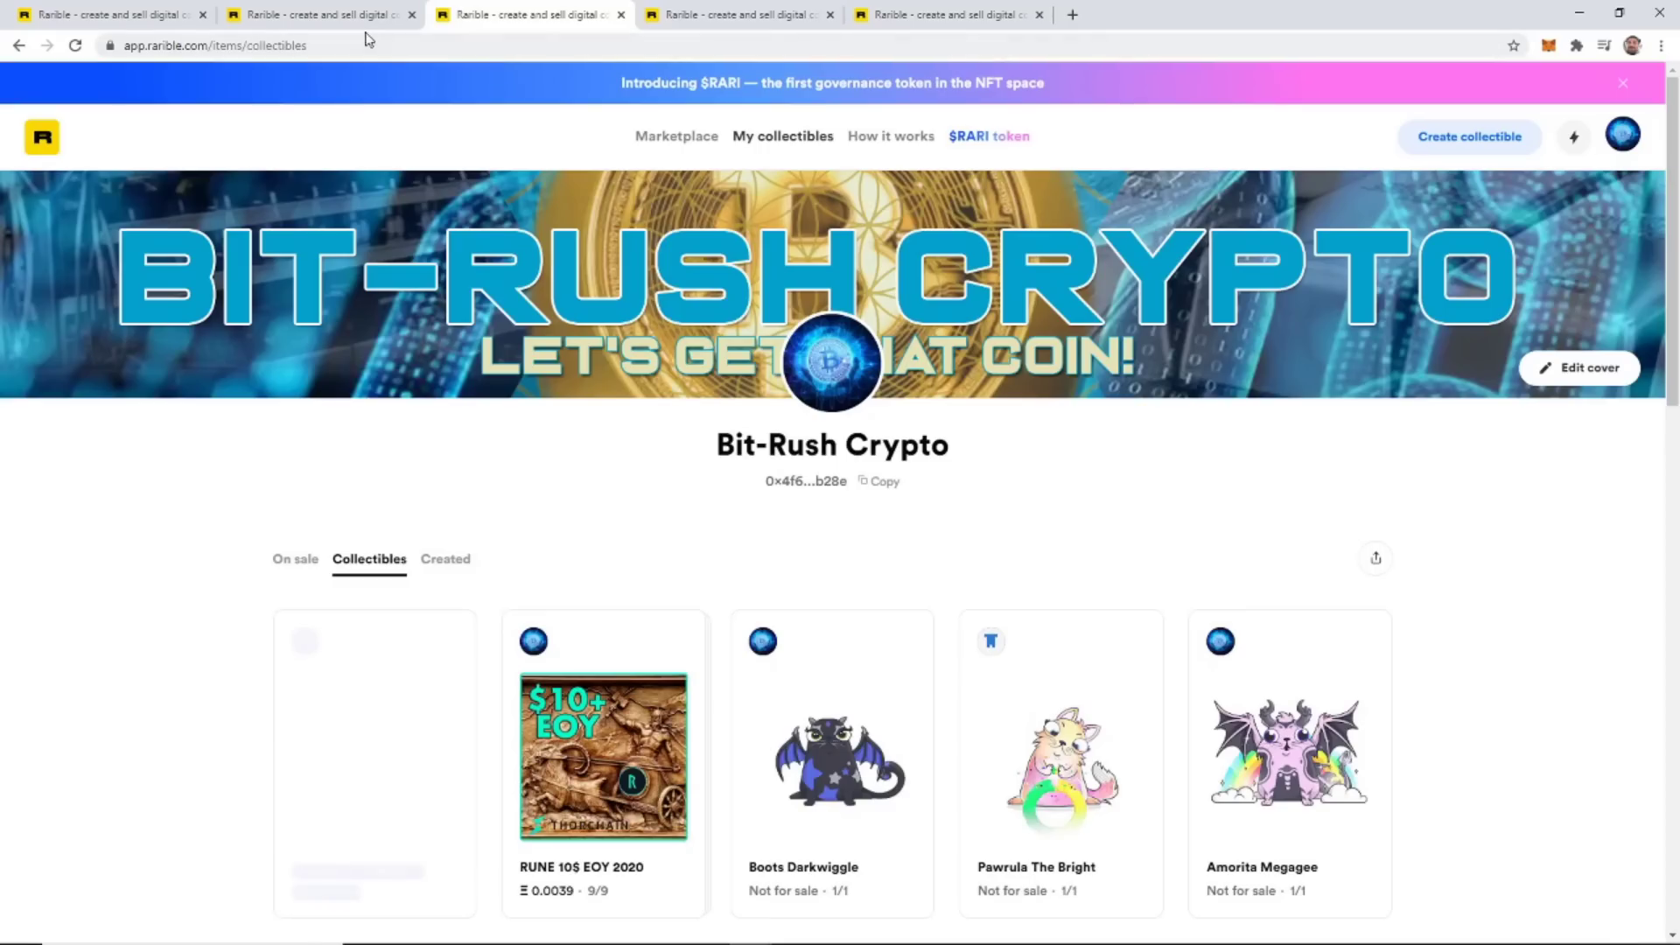
scroll(720, 270, "down", 4)
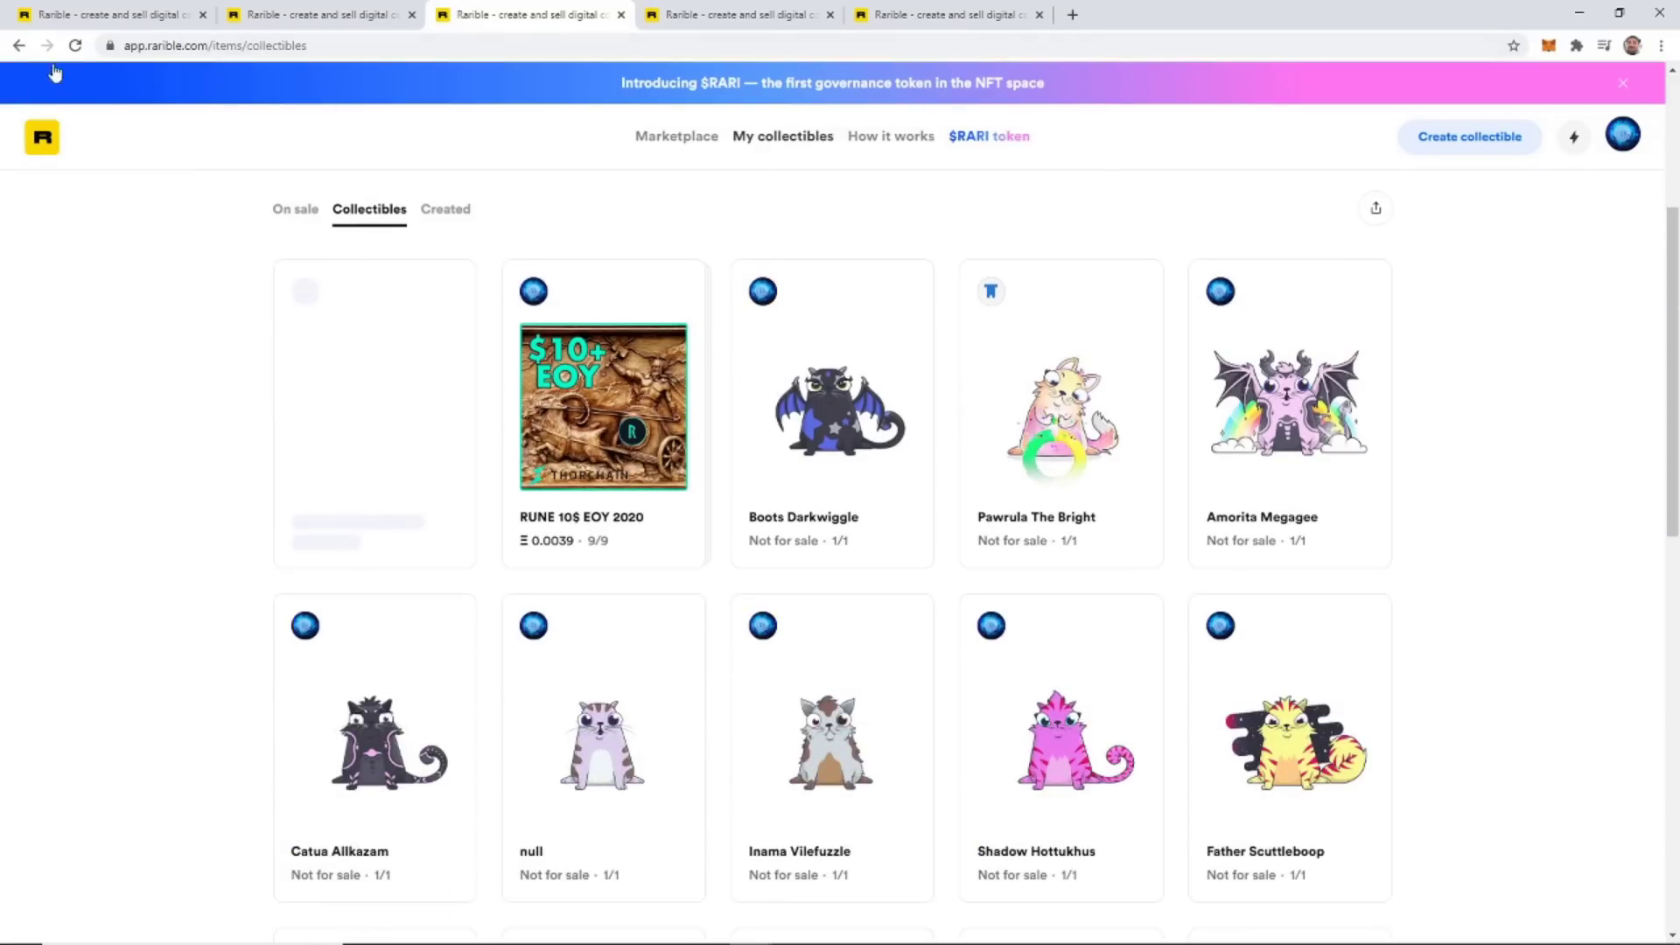
left_click(76, 45)
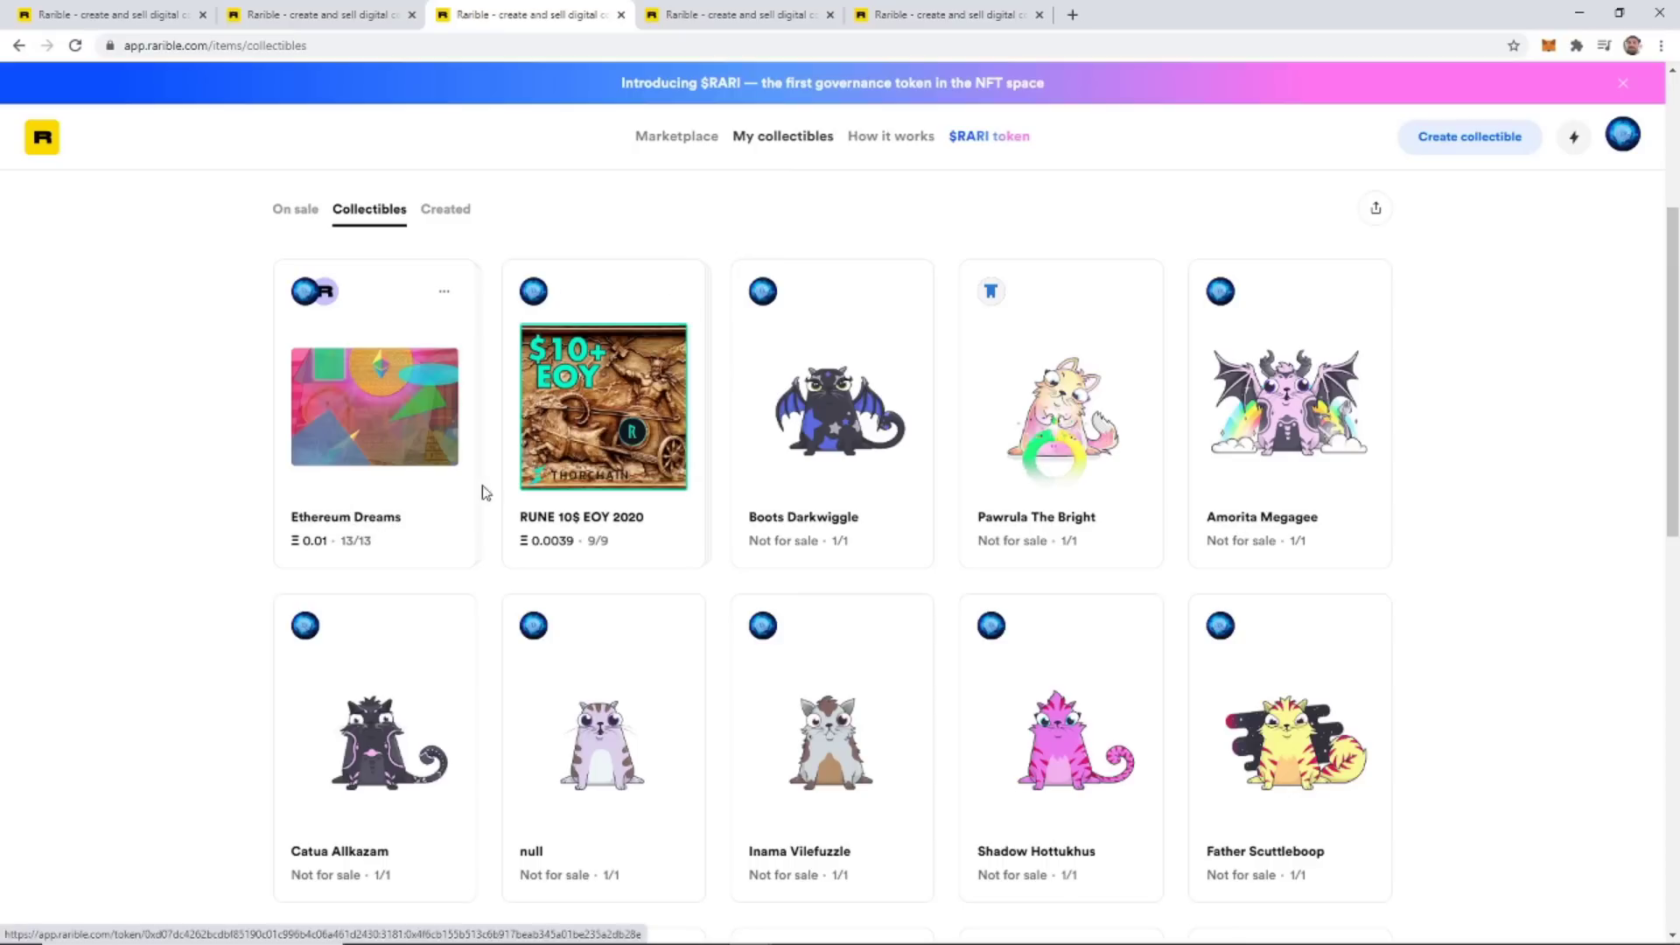
scroll(411, 385, "up", 4)
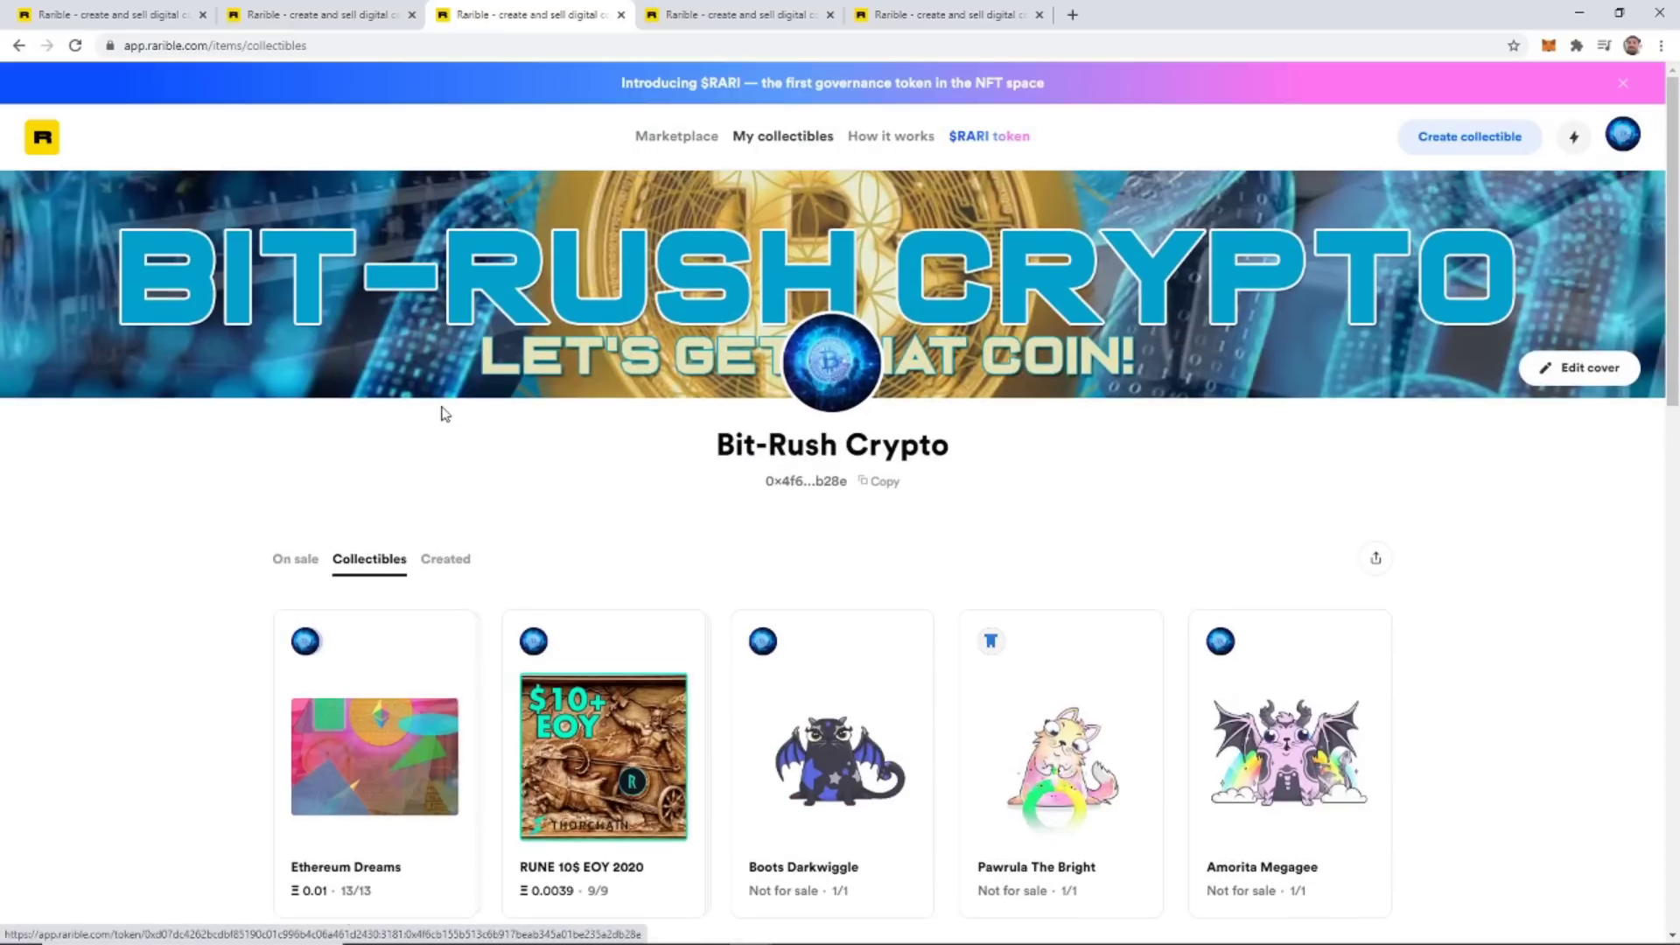
scroll(341, 543, "down", 5)
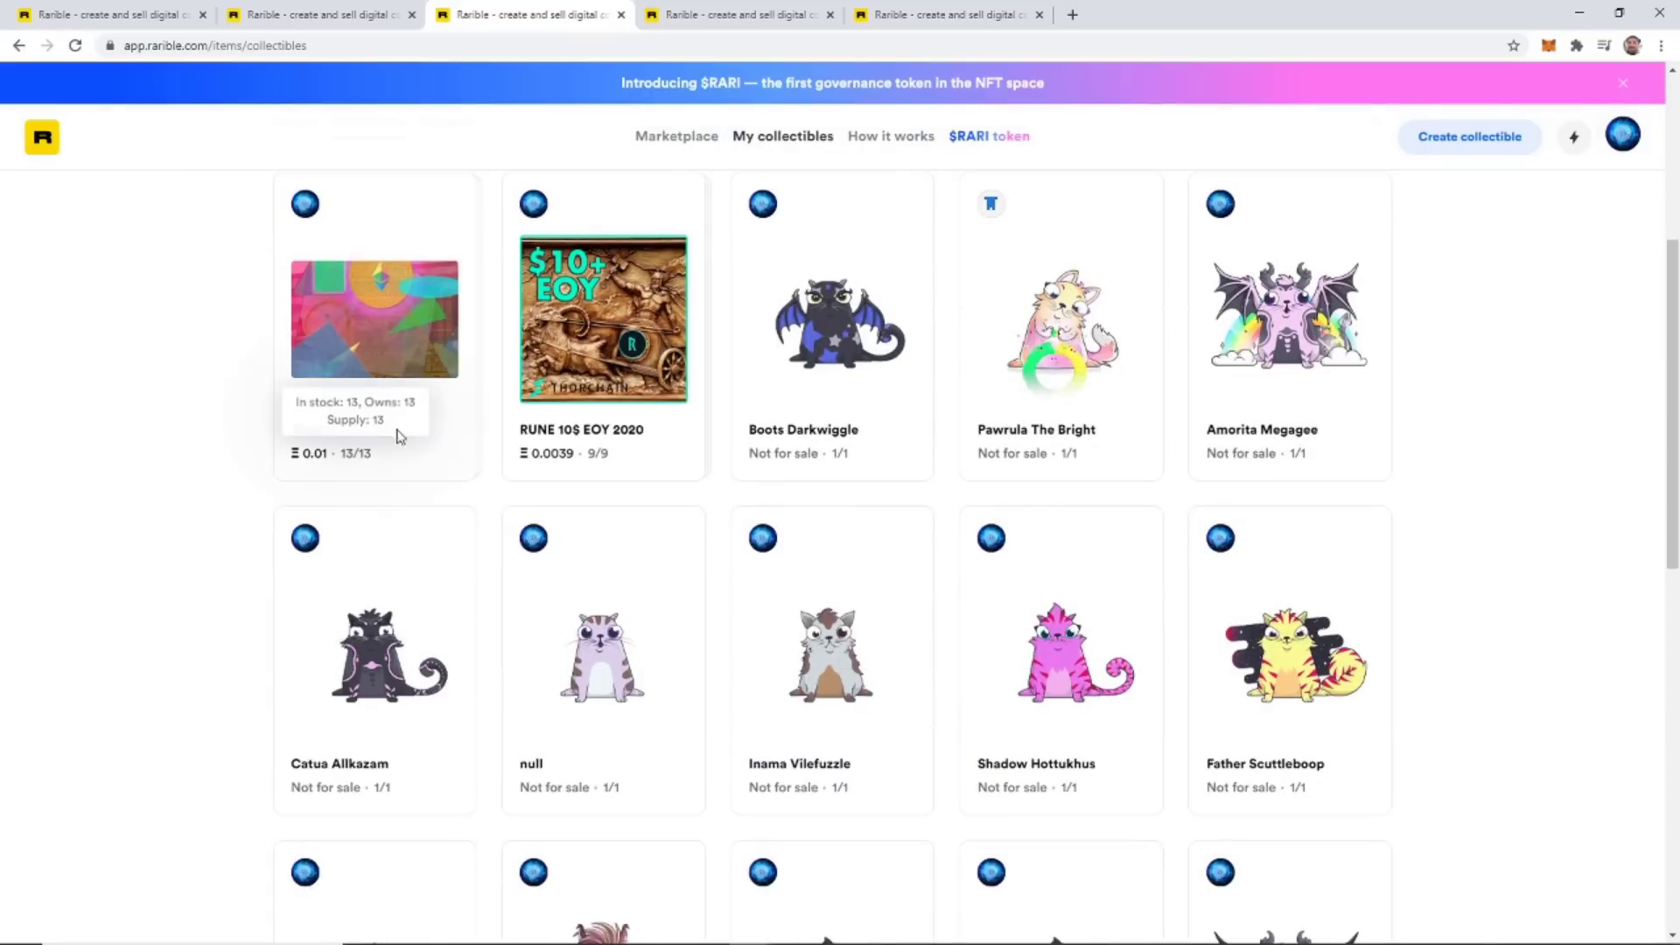
scroll(367, 411, "up", 2)
left_click(292, 300)
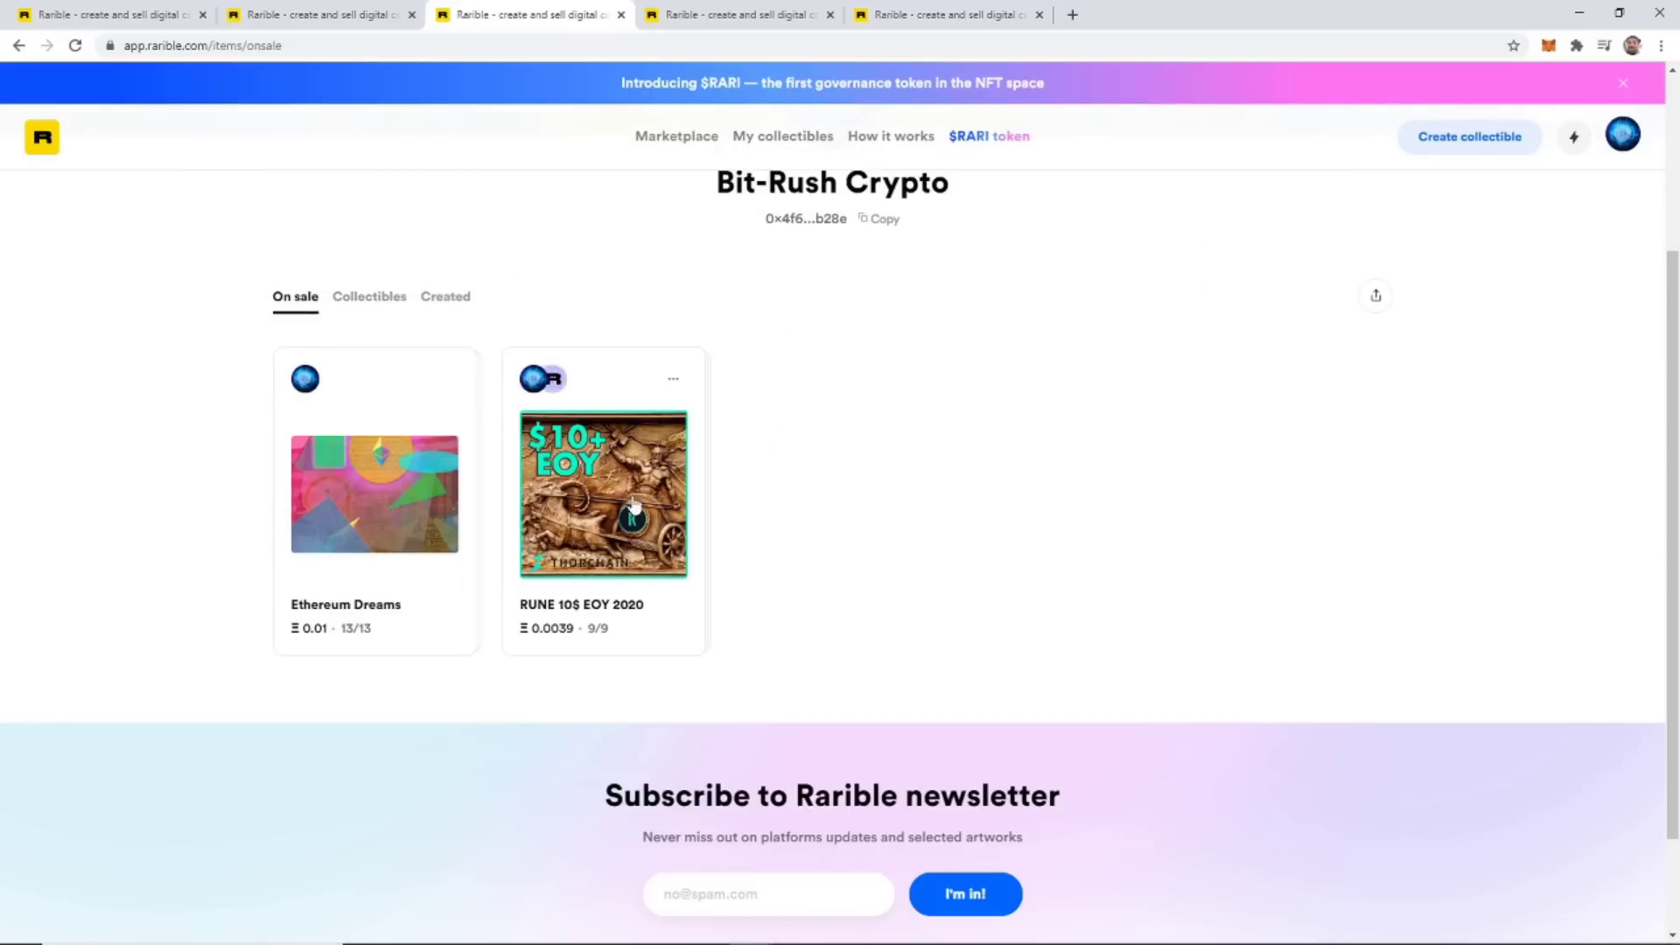
Open the Ethereum Dreams item page and browse its Owners, History, Details and Info tabs.
left_click(391, 537)
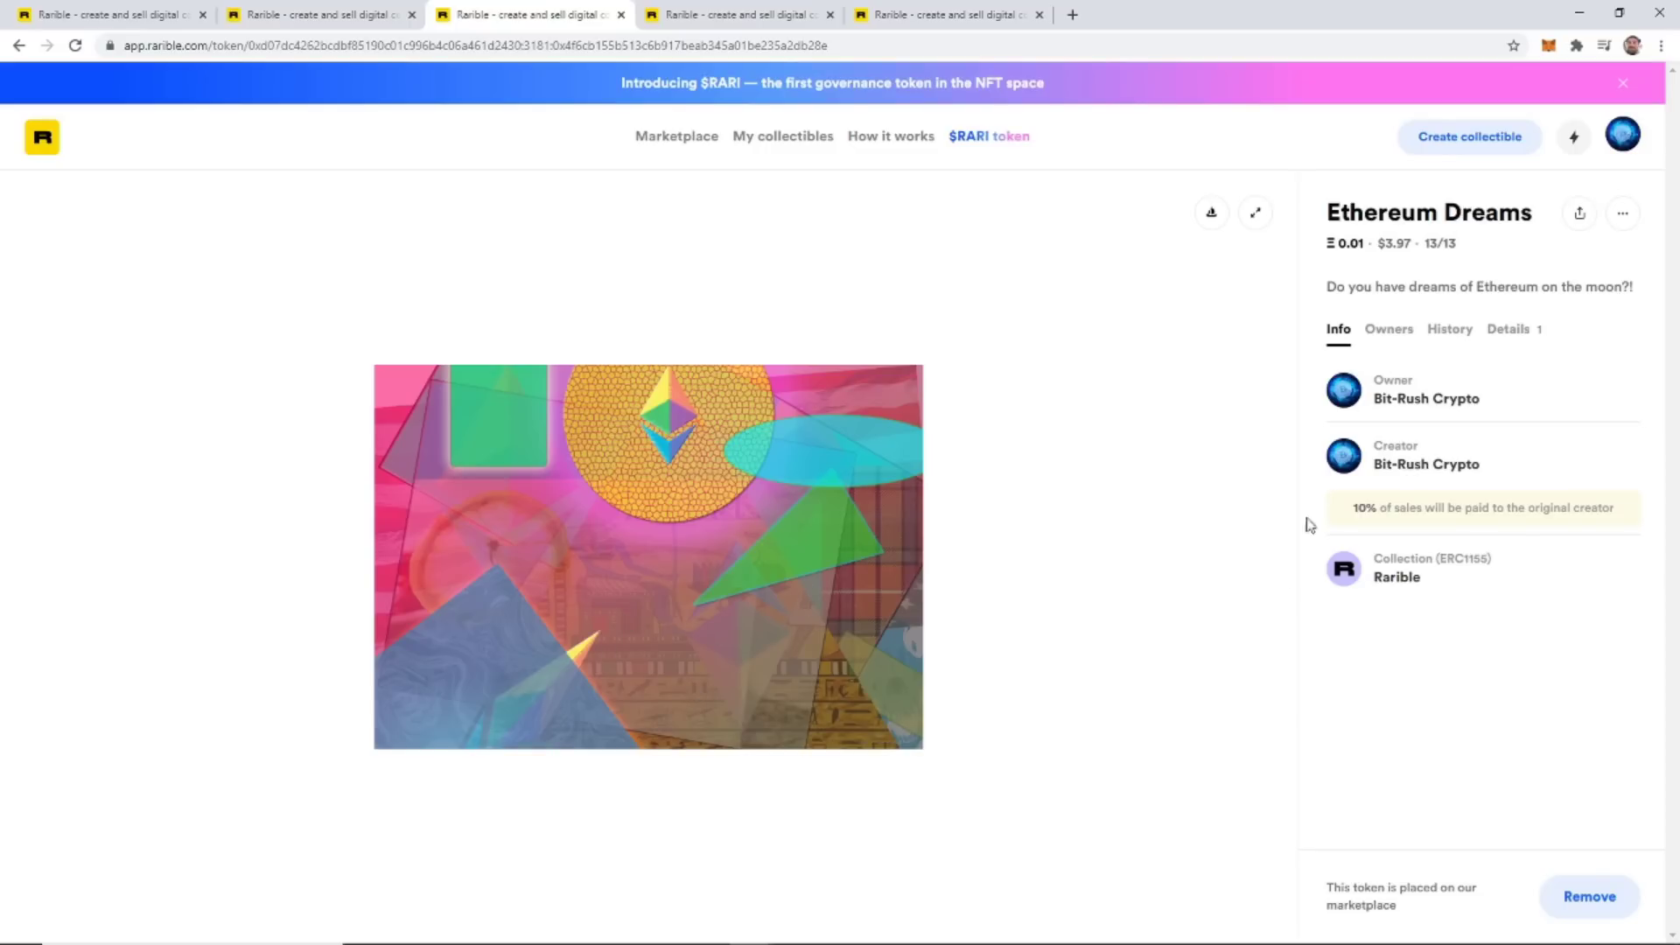
left_click(1387, 326)
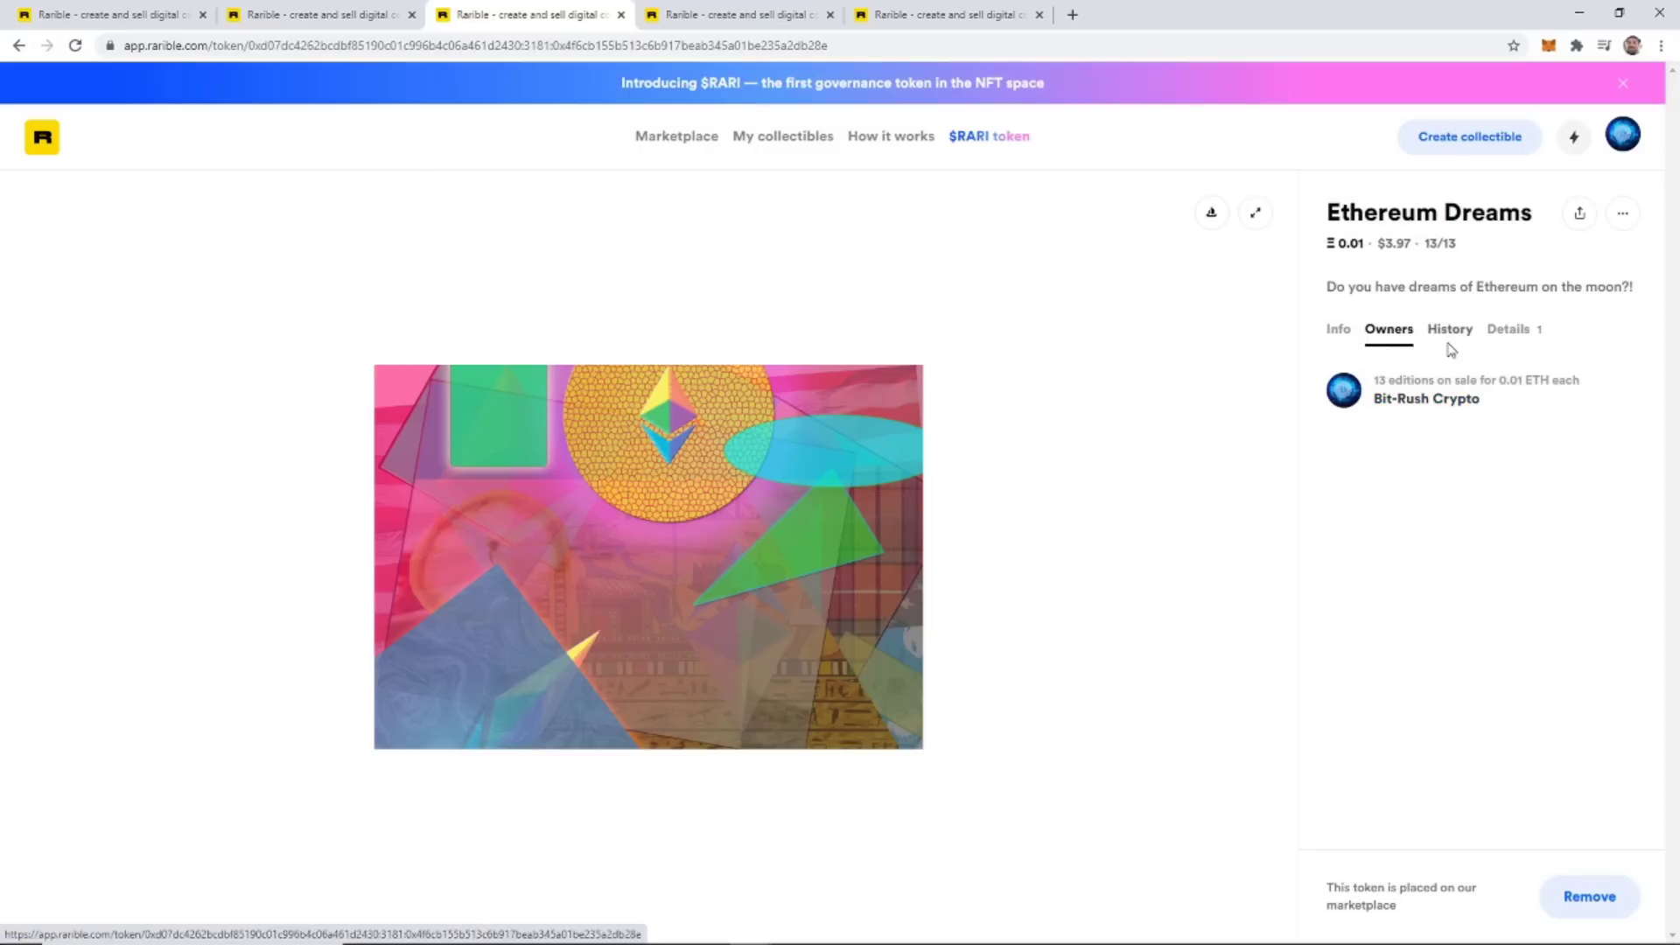
left_click(1449, 336)
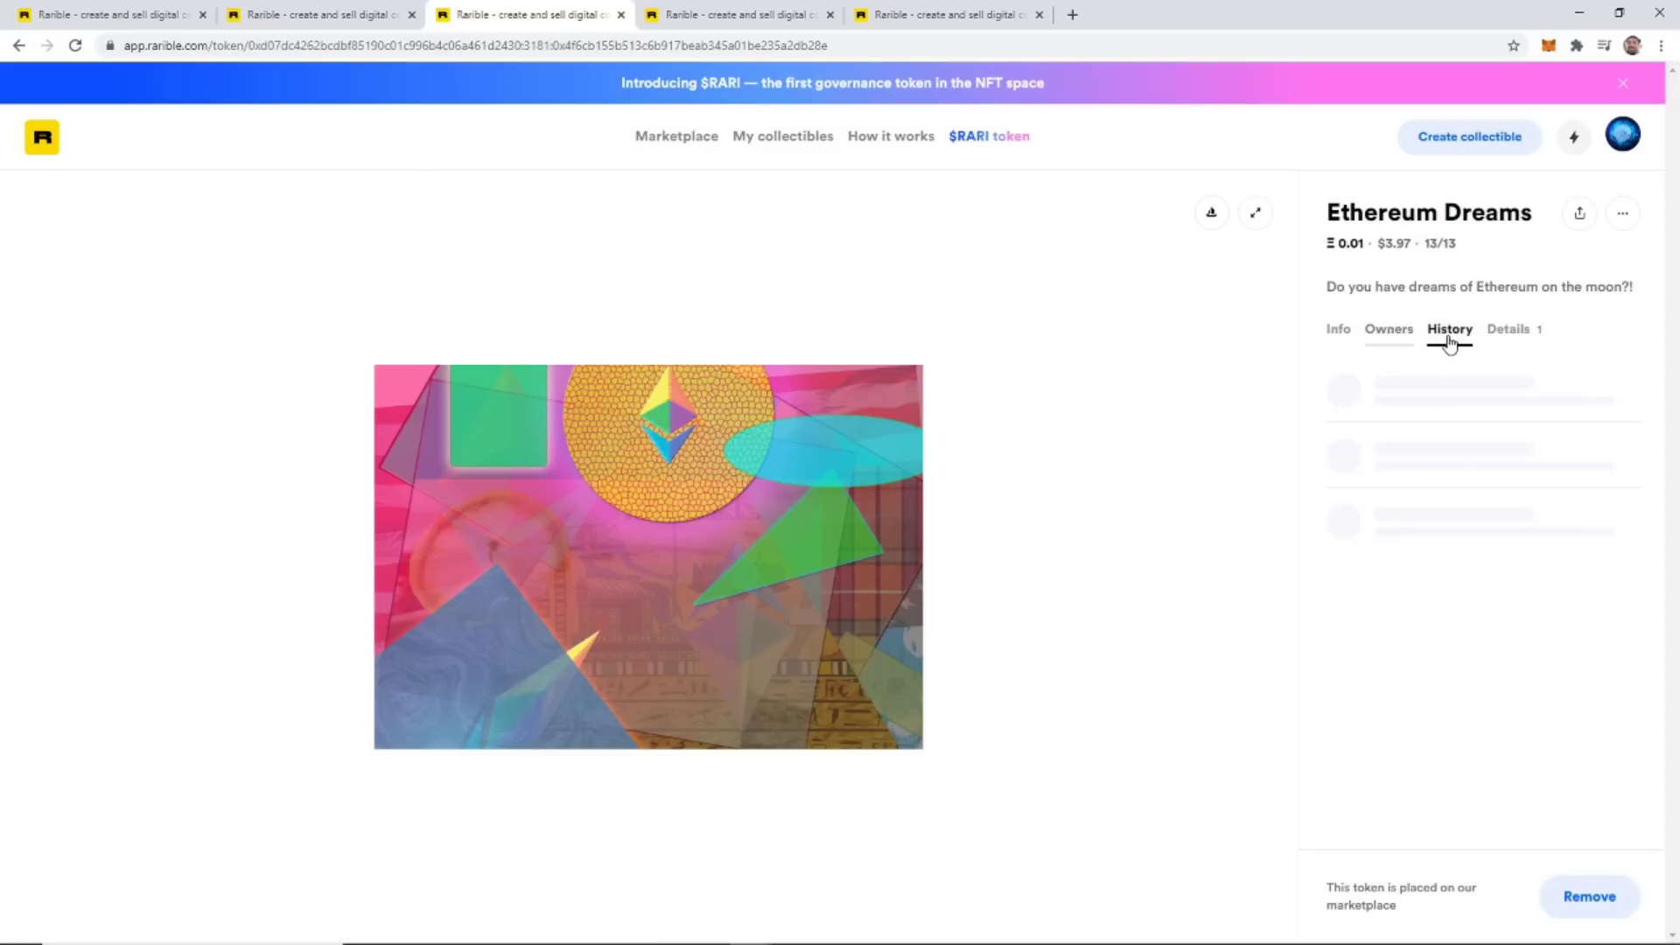
left_click(1502, 338)
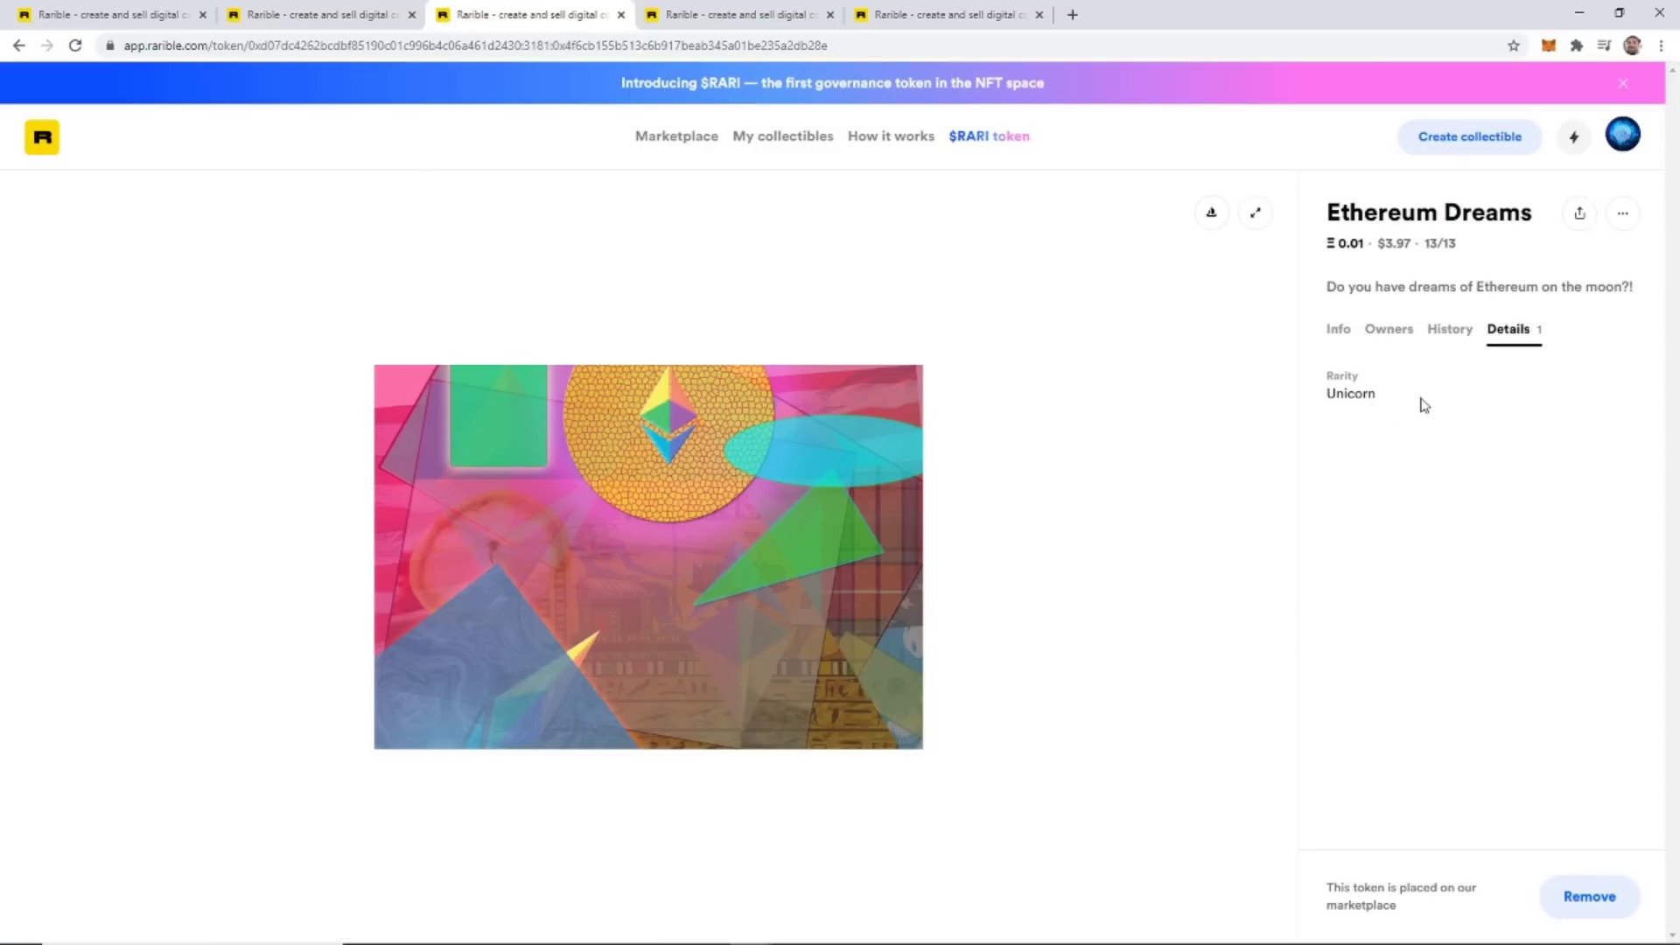
left_click(1331, 341)
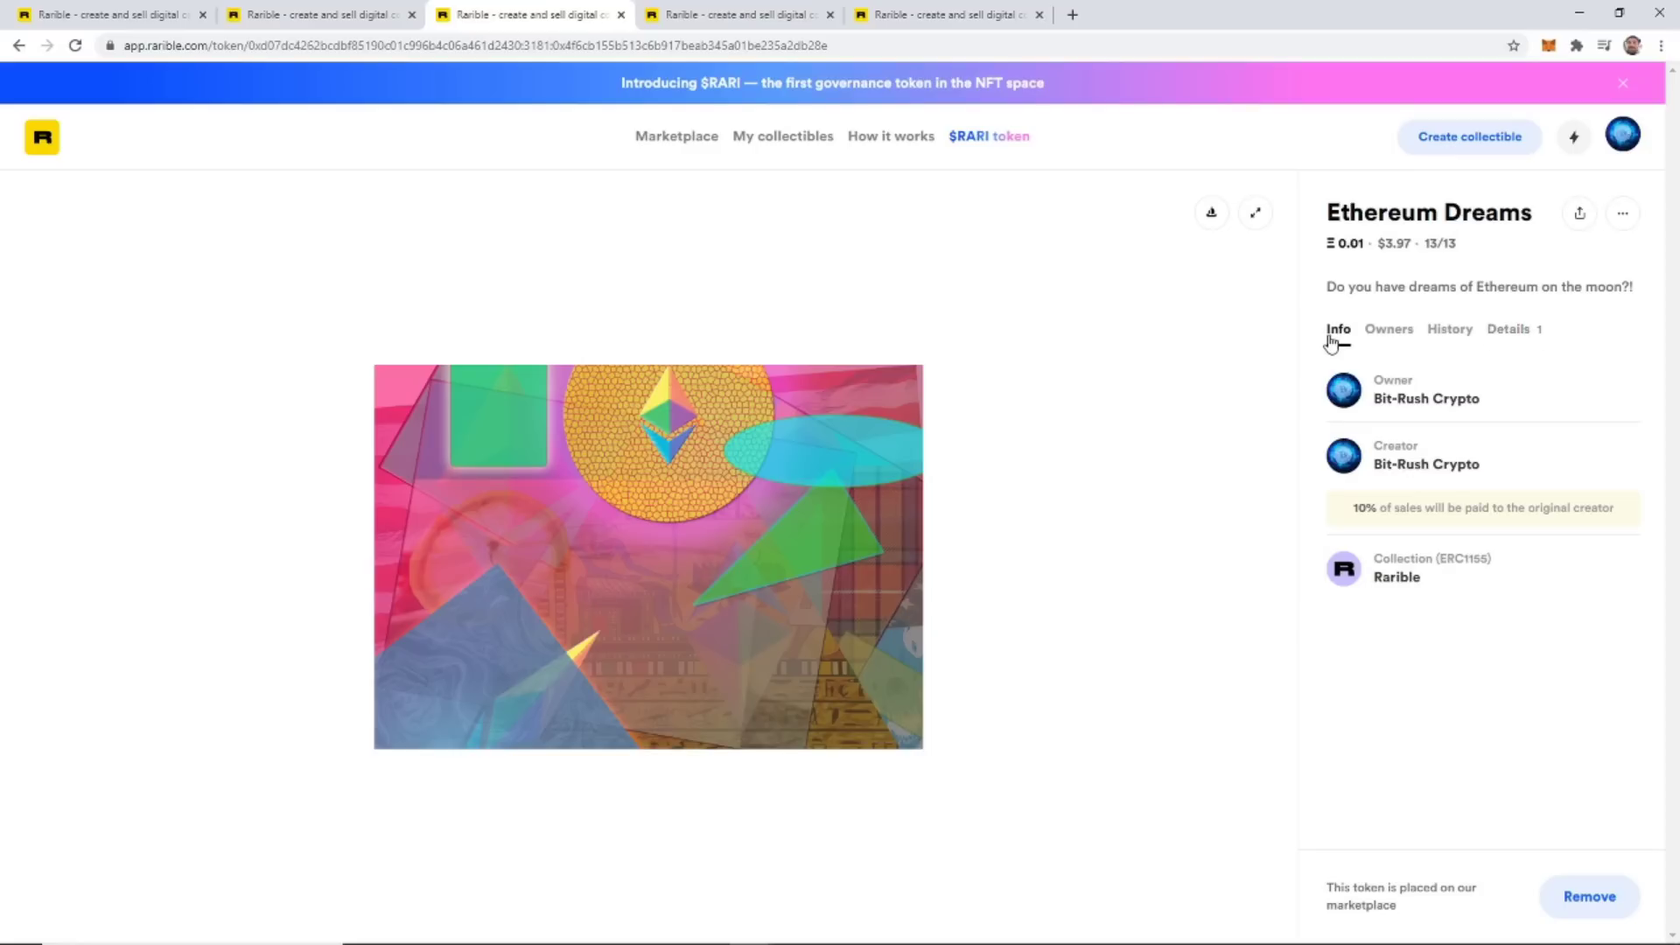